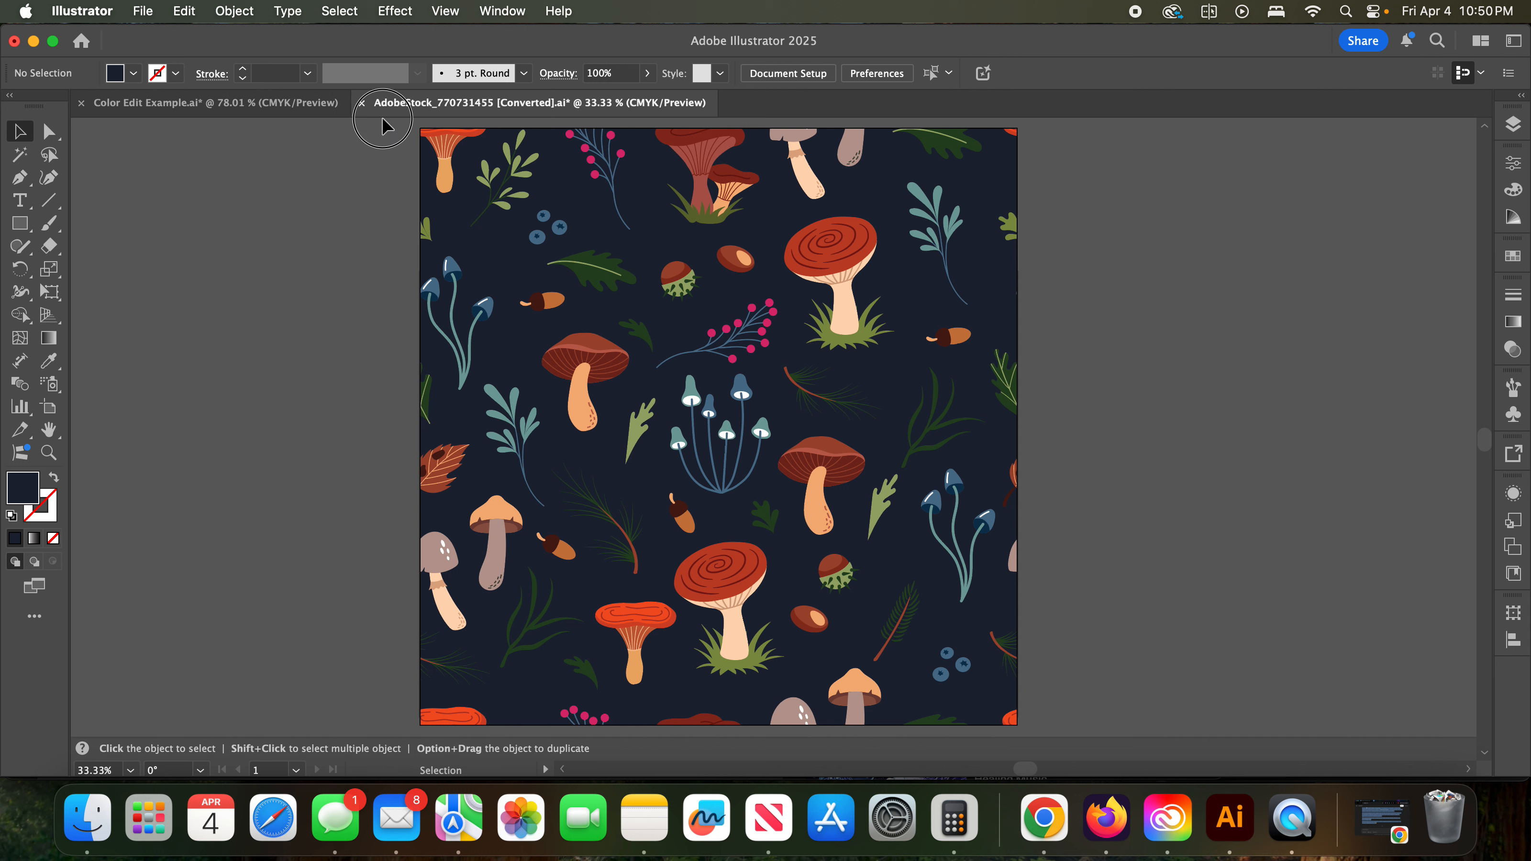
left_click_drag(381, 117, 1068, 733)
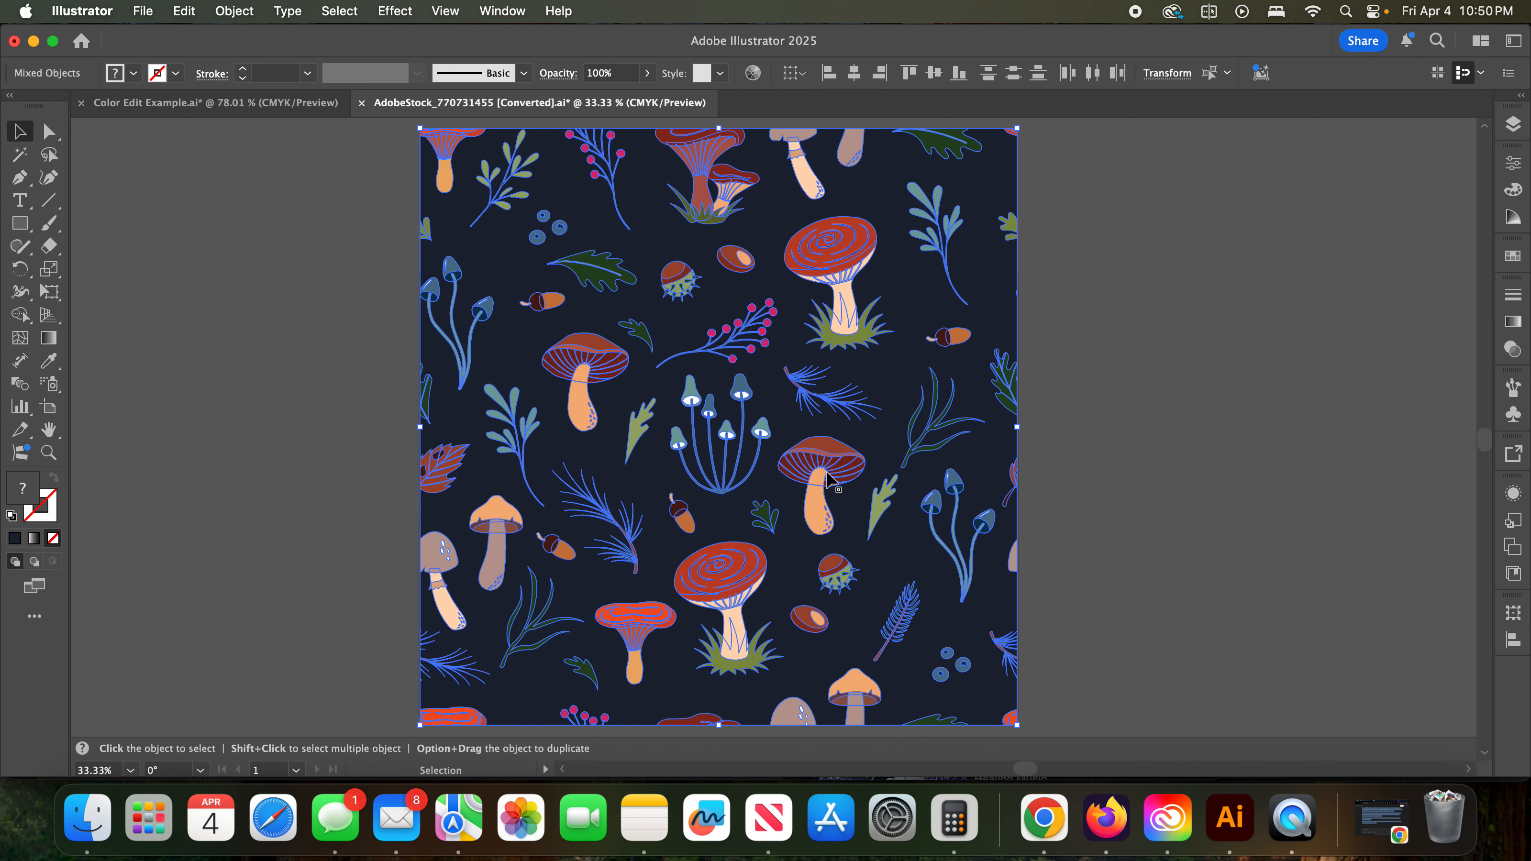
left_click(1055, 506)
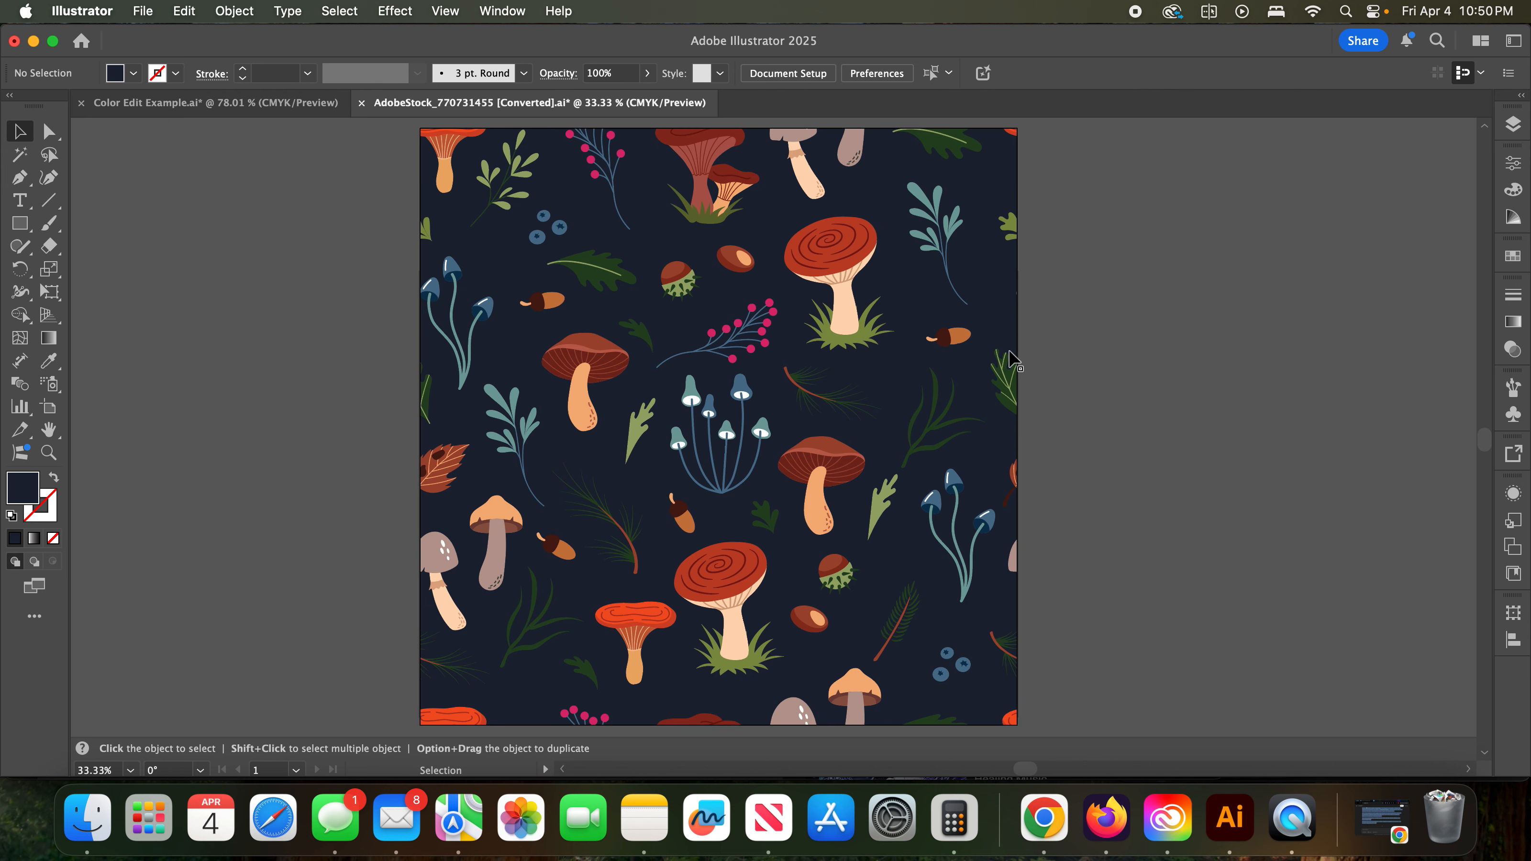
- Select the dark navy background rectangle and set the black (K) component of its fill to 50%
left_click(1011, 329)
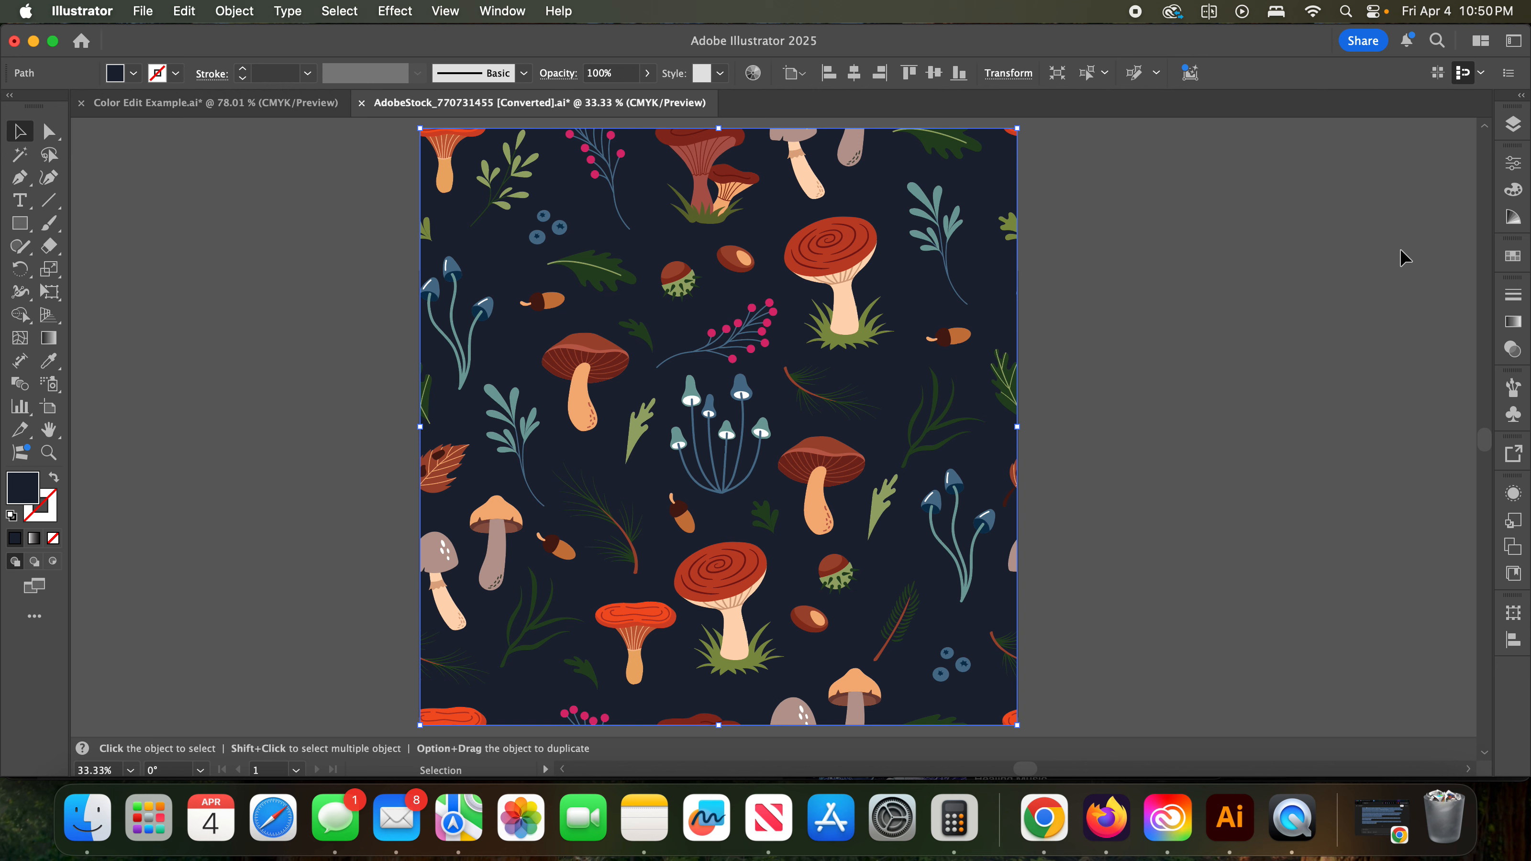
left_click(1513, 164)
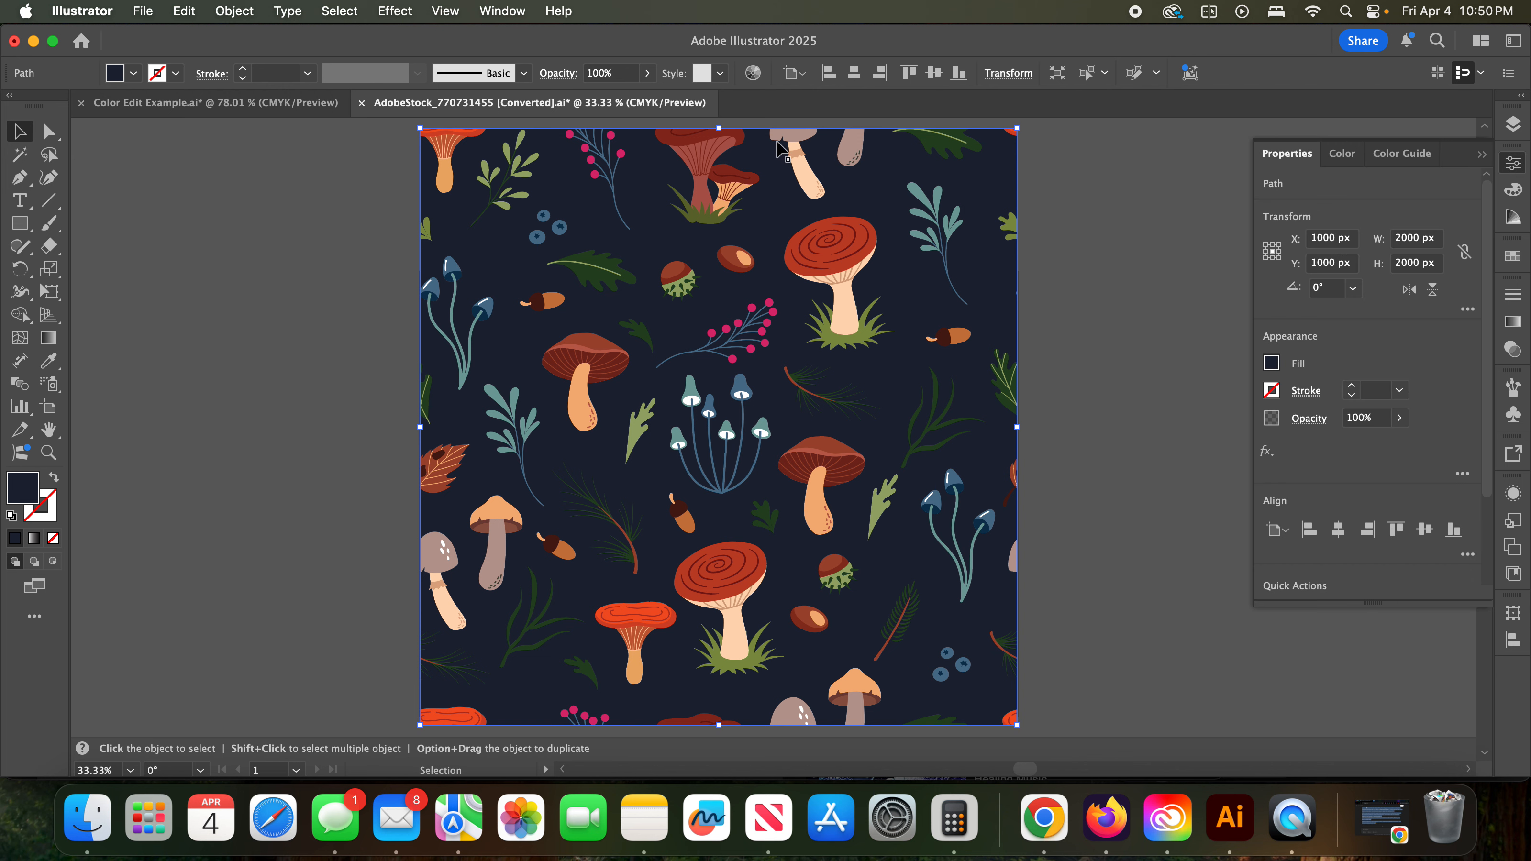
left_click(503, 11)
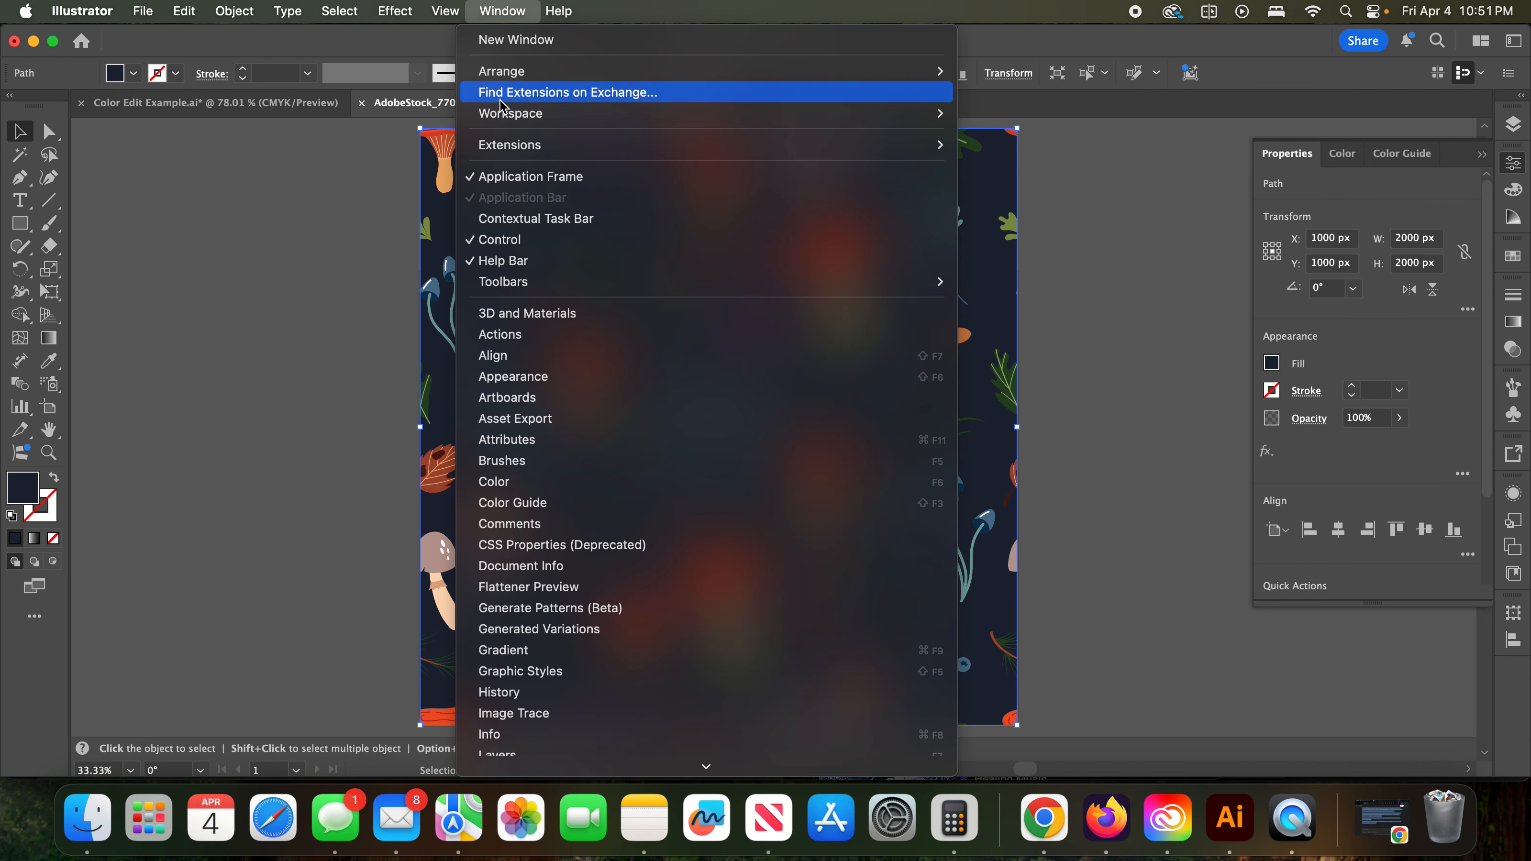
scroll(578, 430, "down", 10)
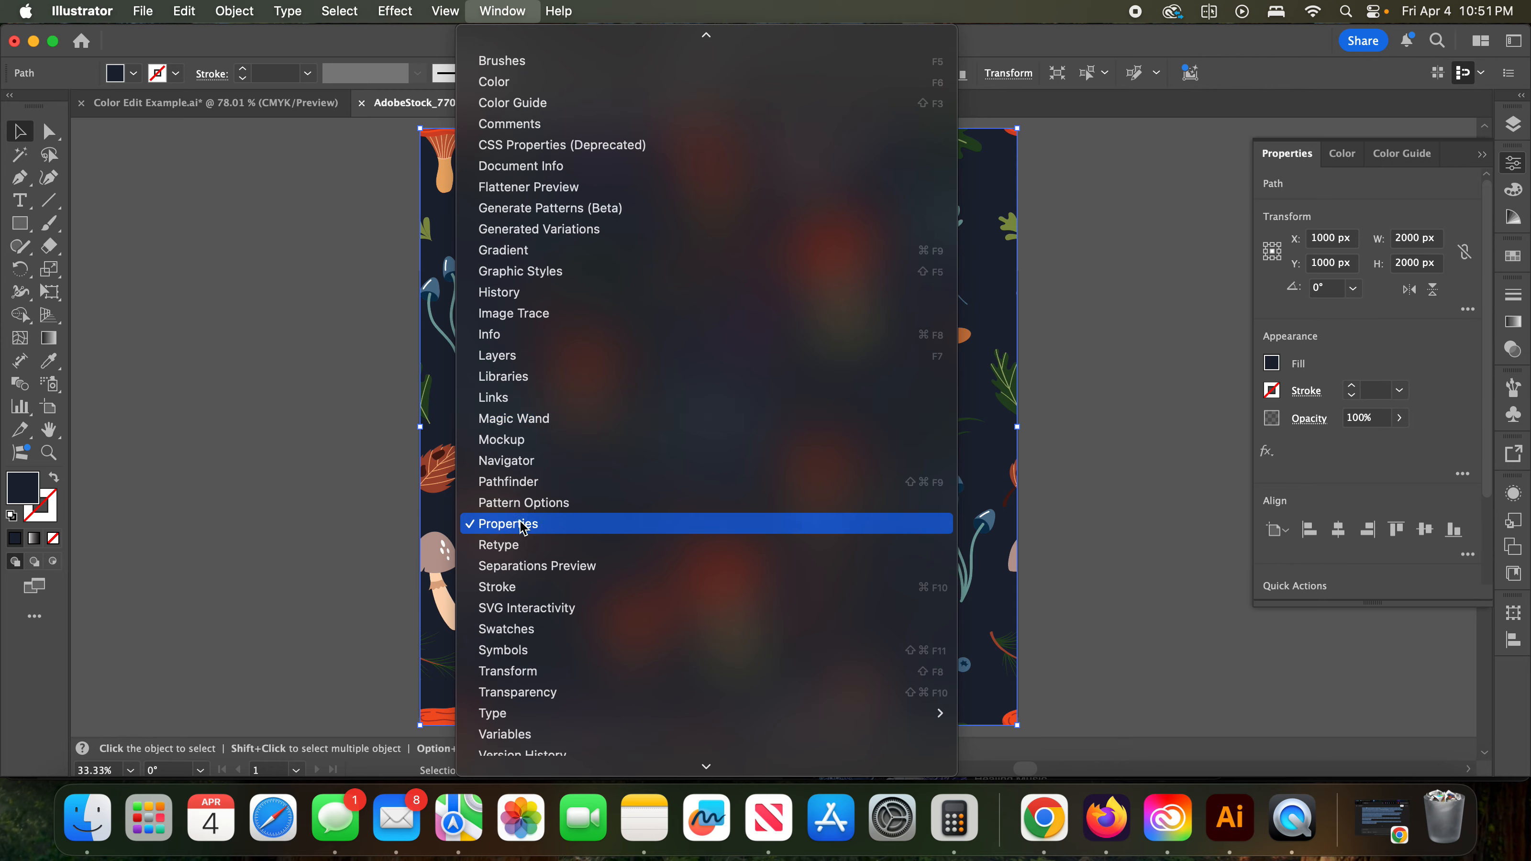
left_click(1121, 462)
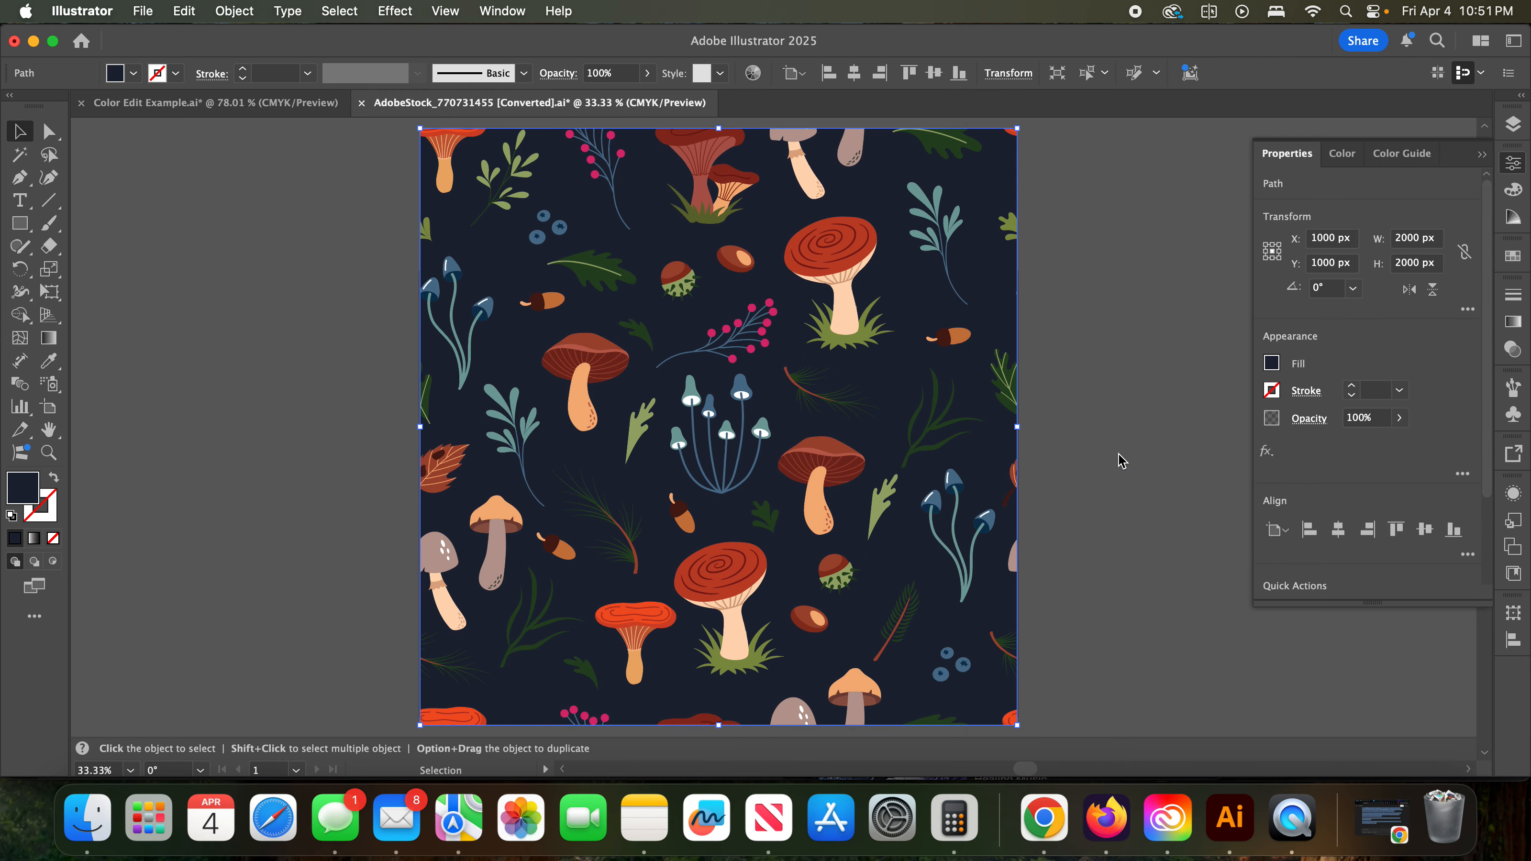
left_click(1272, 363)
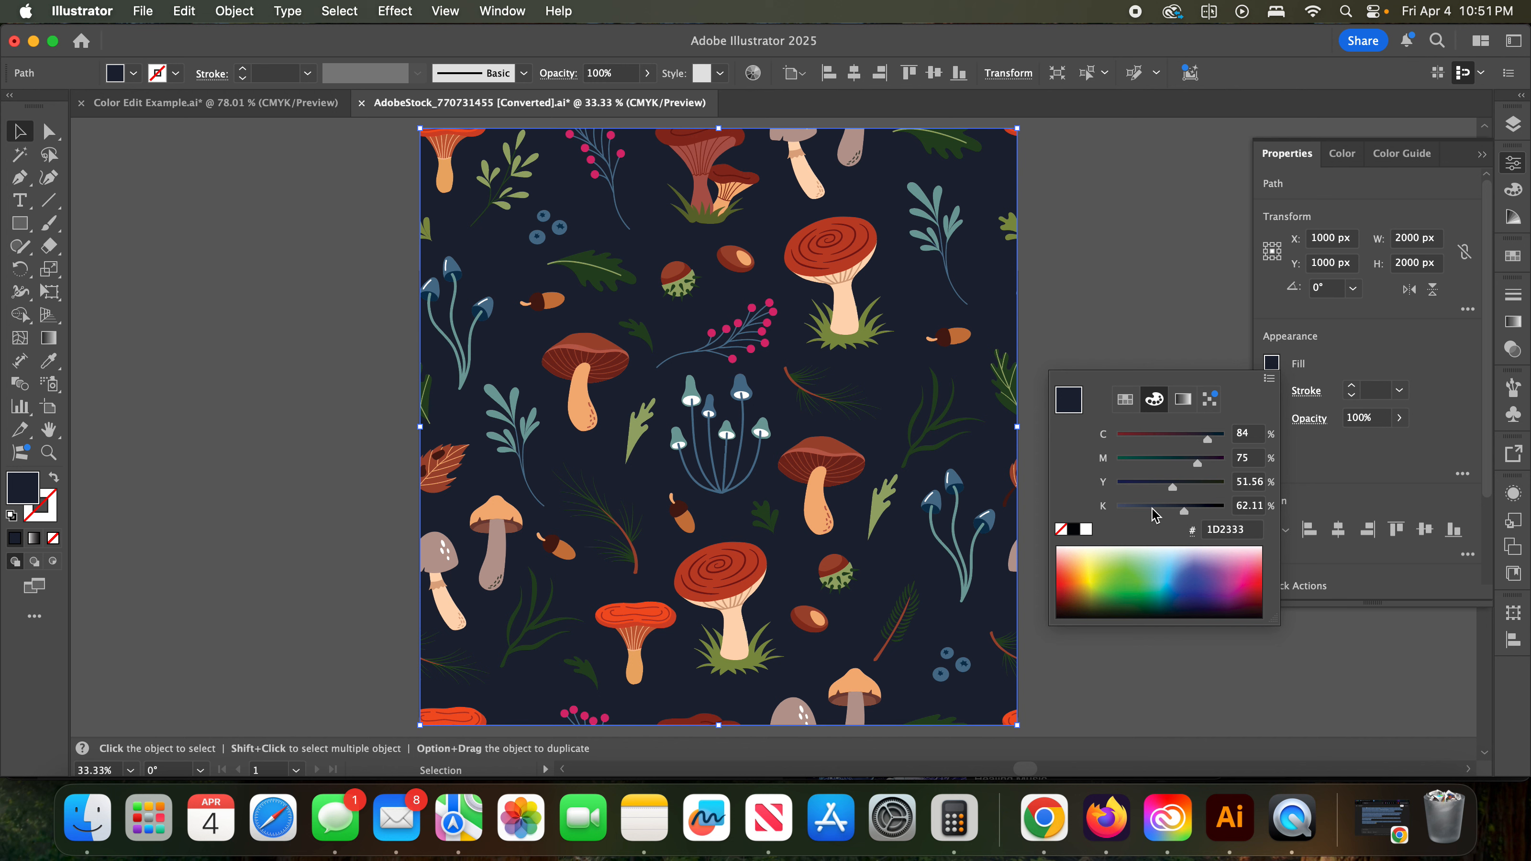
mouse_move(1184, 514)
left_mouse_down()
mouse_move(1145, 513)
mouse_move(1185, 513)
mouse_move(1171, 512)
left_mouse_up()
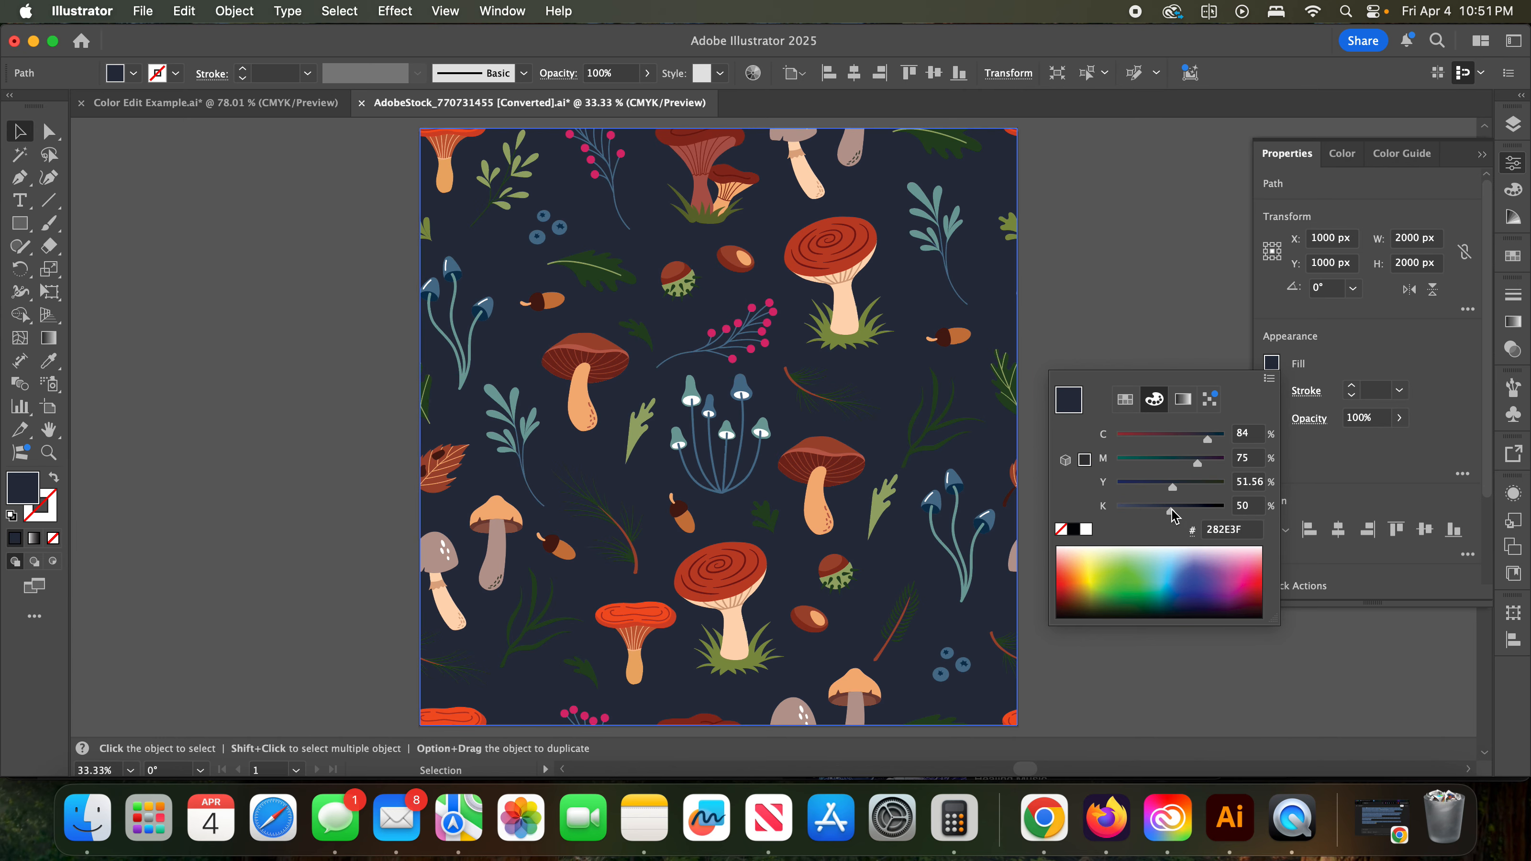
- Try blue, green and orange fills for the background by sampling the CMYK spectrum, ending on orange F15A22
left_click(1181, 582)
left_click(1109, 581)
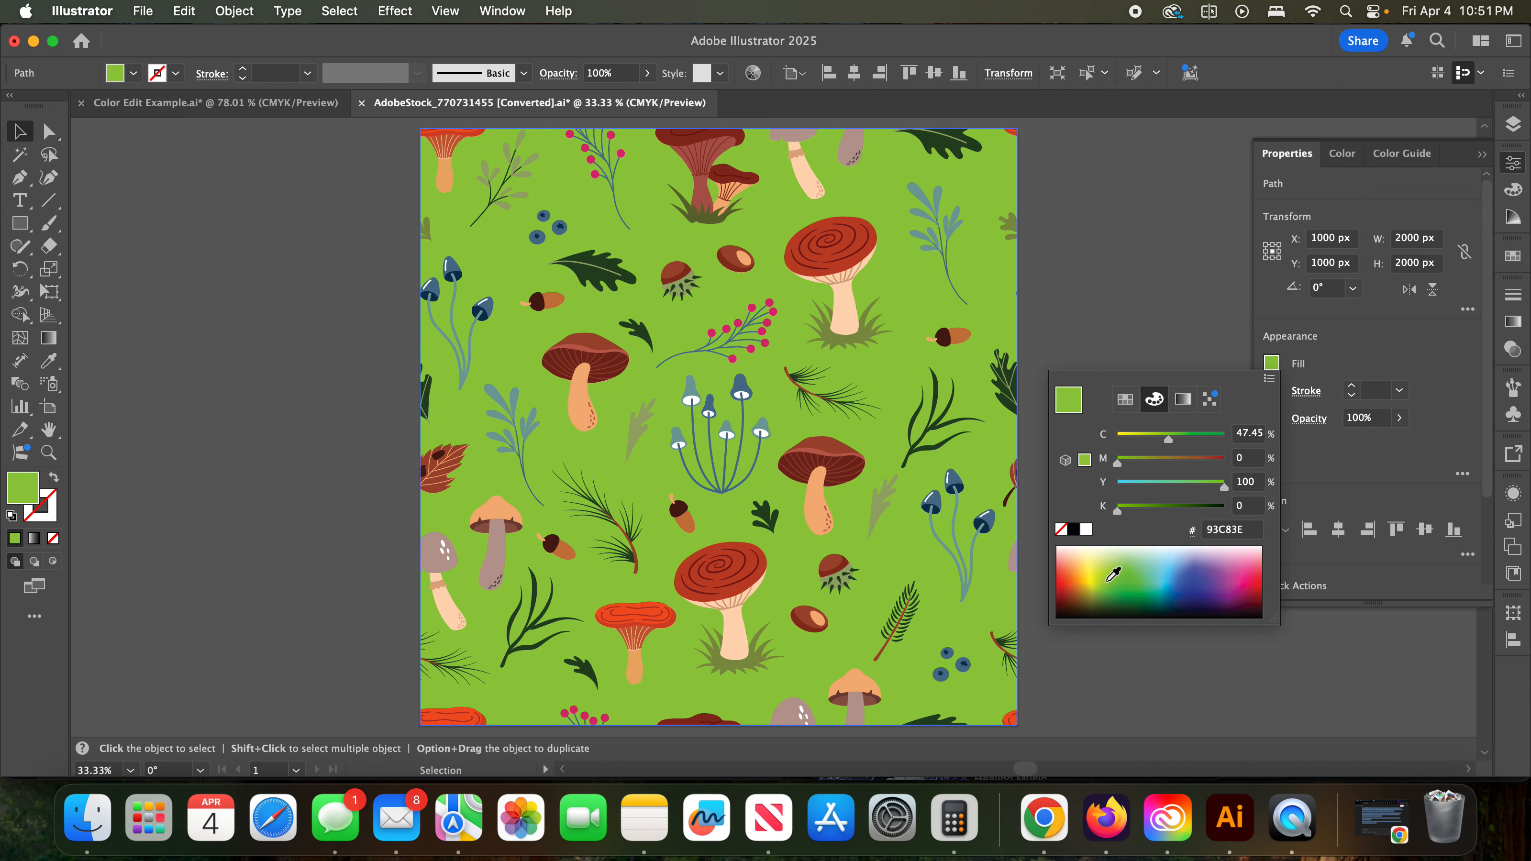
left_click(1068, 578)
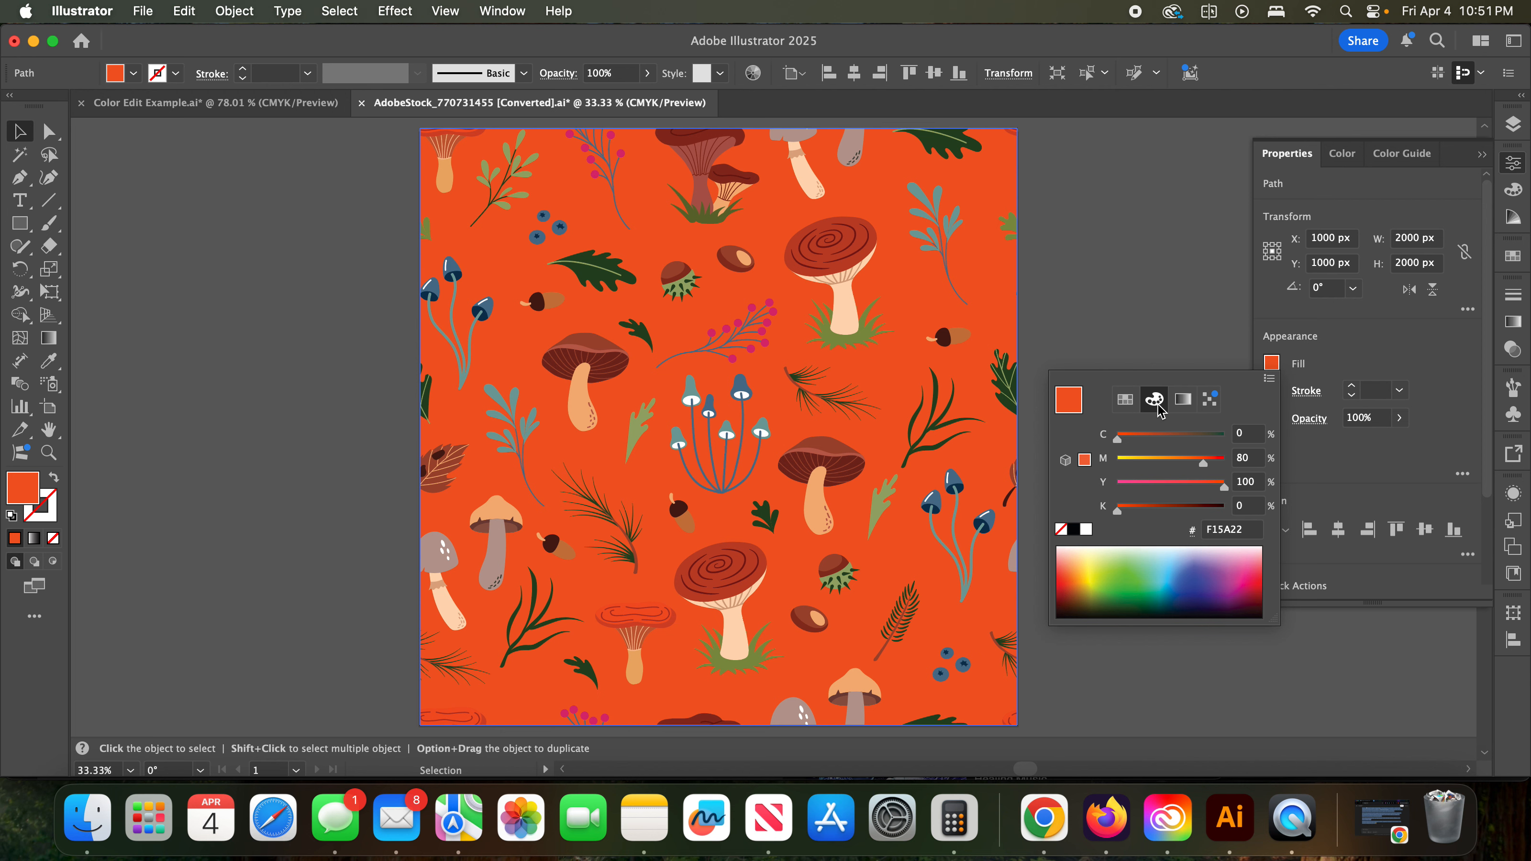
- Save the background's orange fill as a global process color swatch named "Orange background"
left_click(1125, 400)
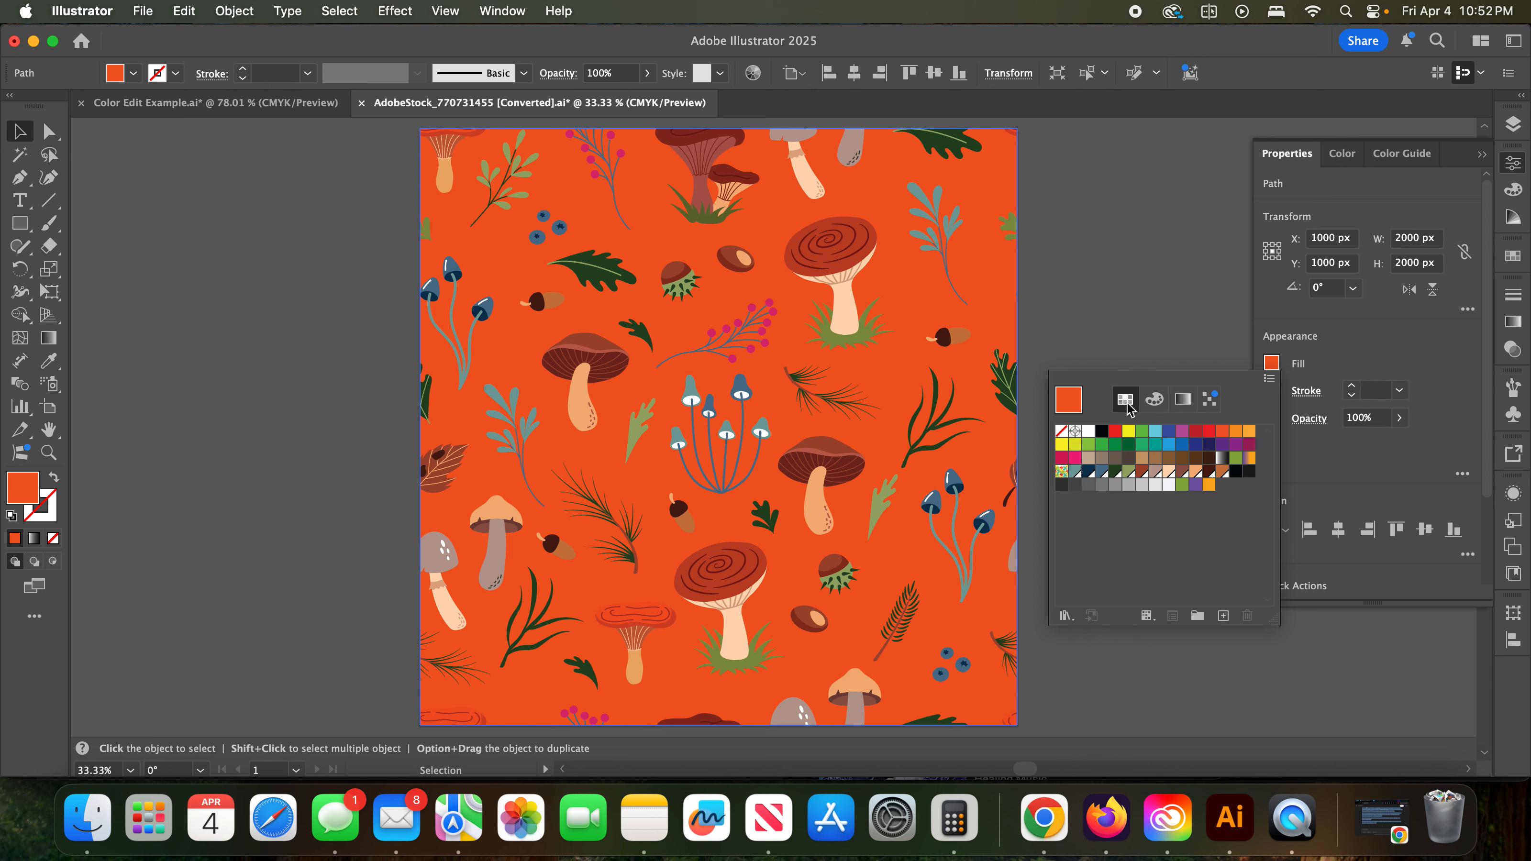
left_click(1225, 616)
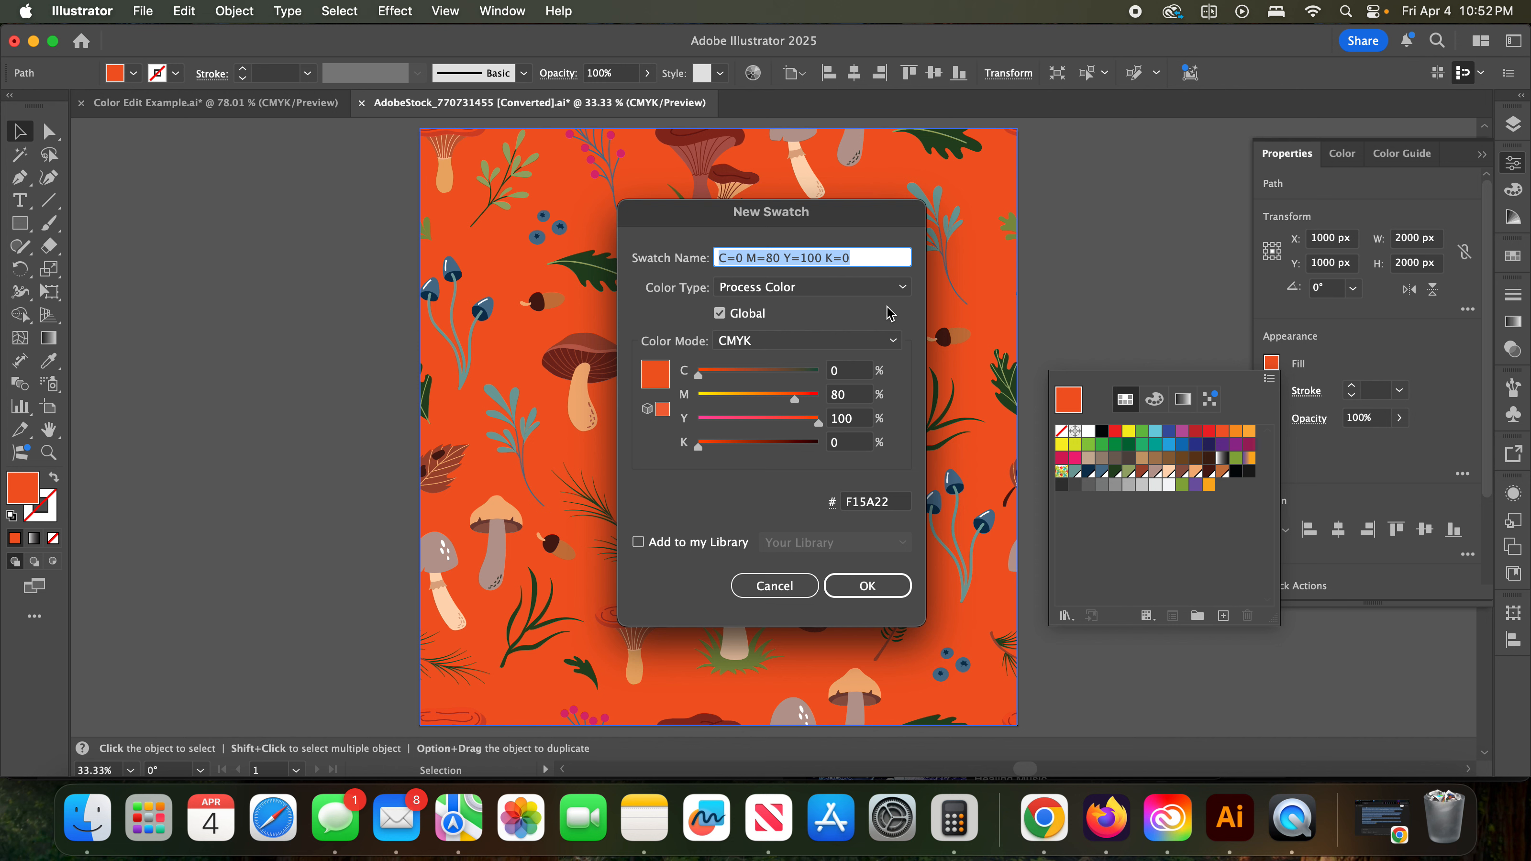
type("Orange")
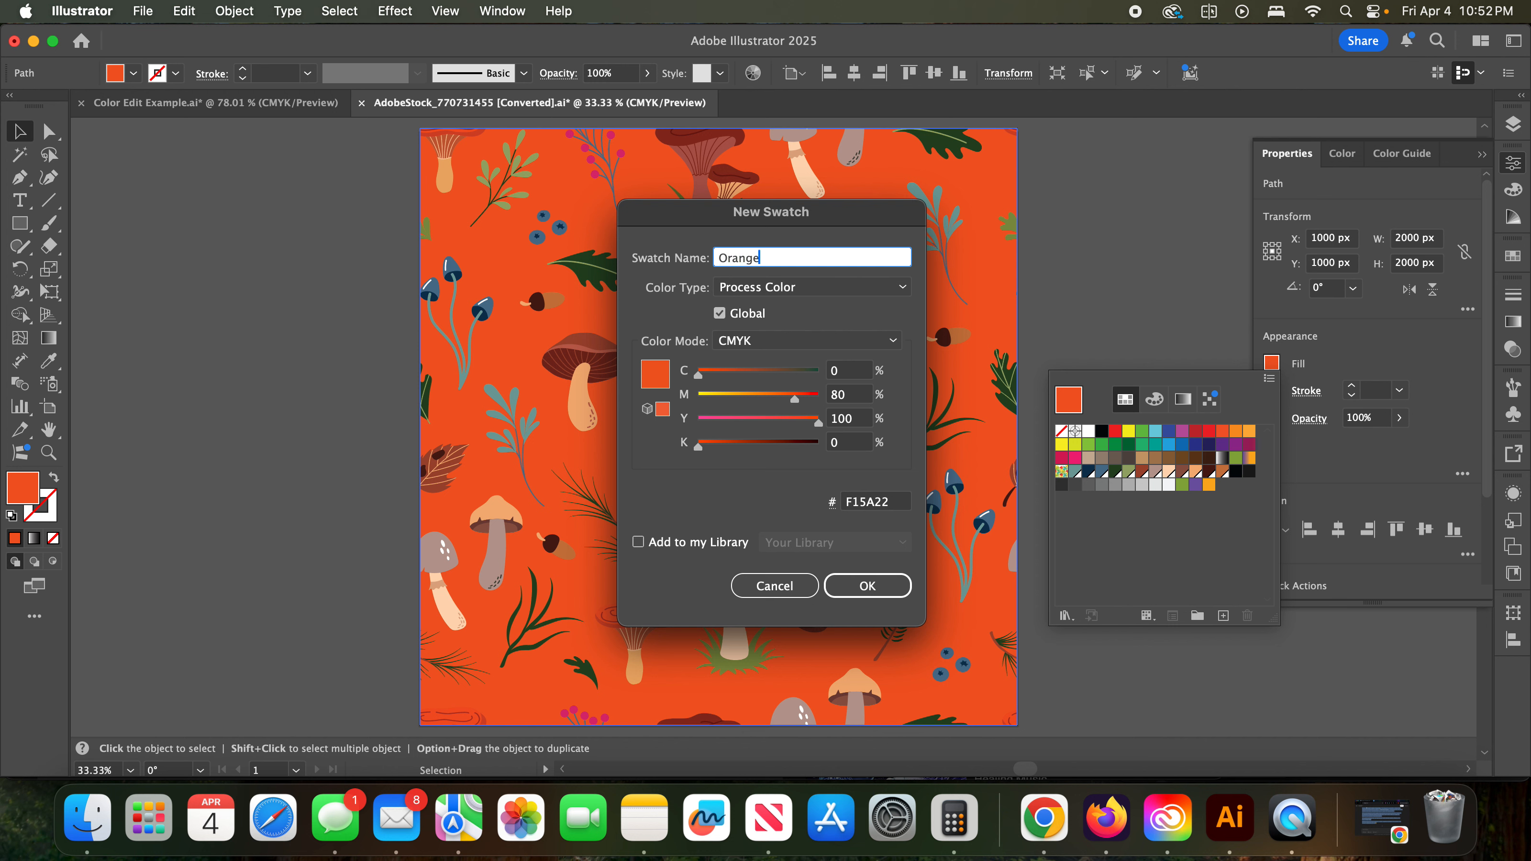
type(" background")
left_click(719, 315)
left_click(875, 589)
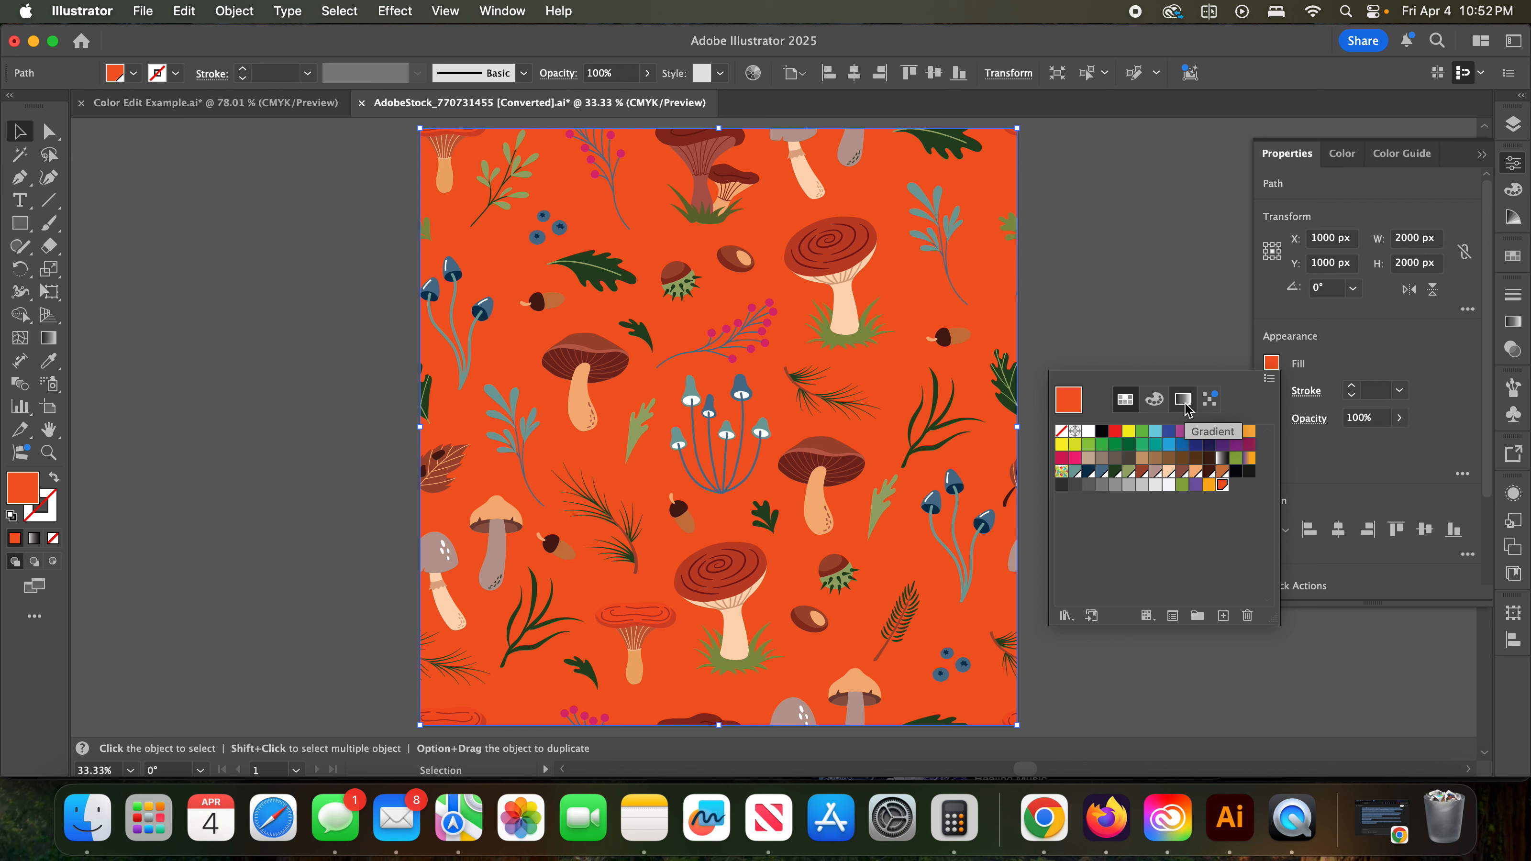
- Fill the pattern's background with the existing hot pink swatch
mouse_move(1211, 405)
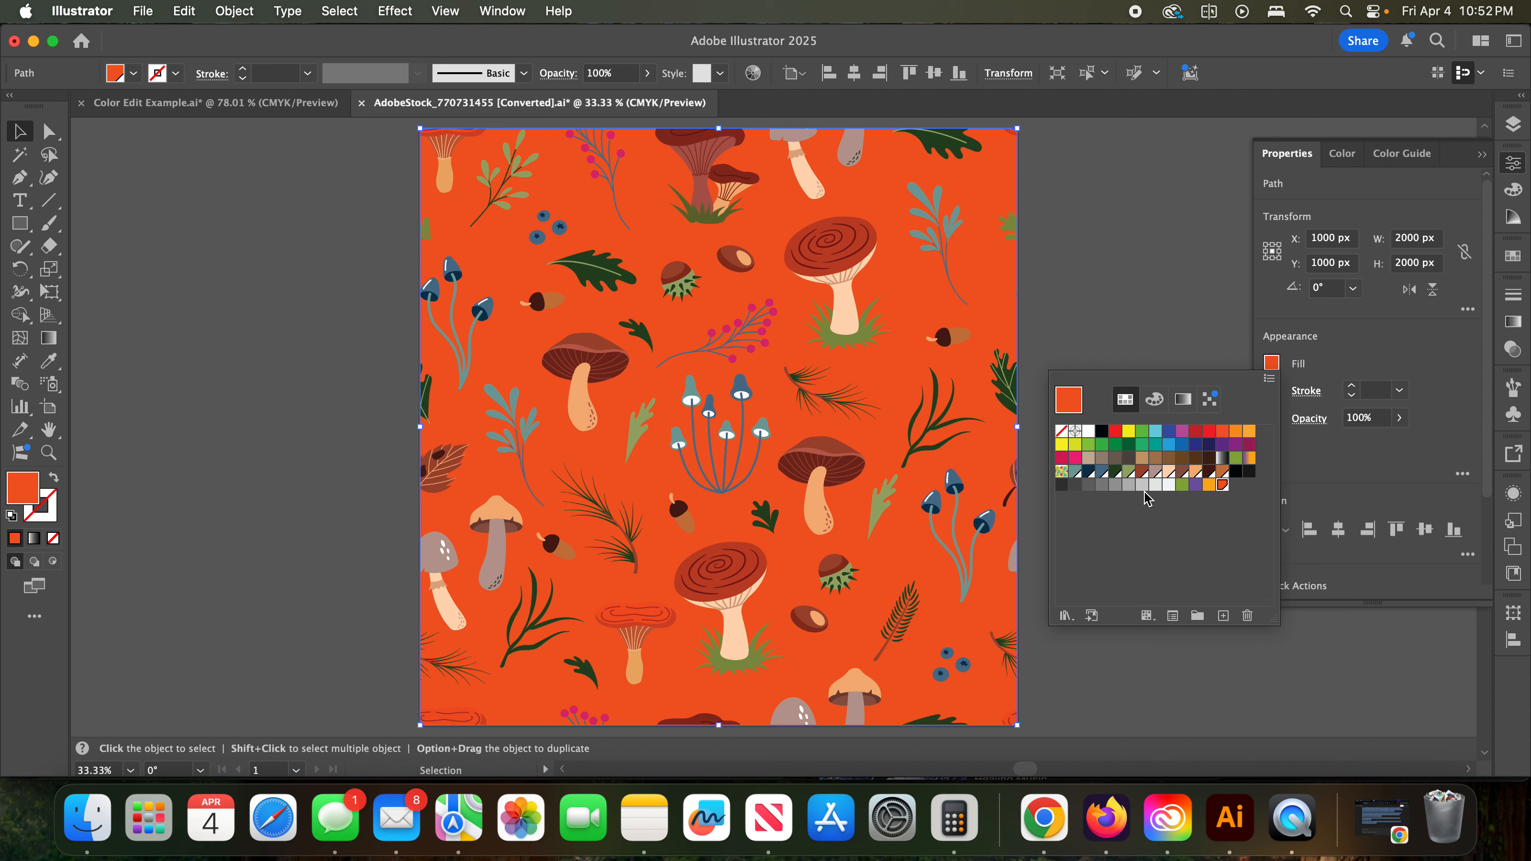
left_click(1075, 460)
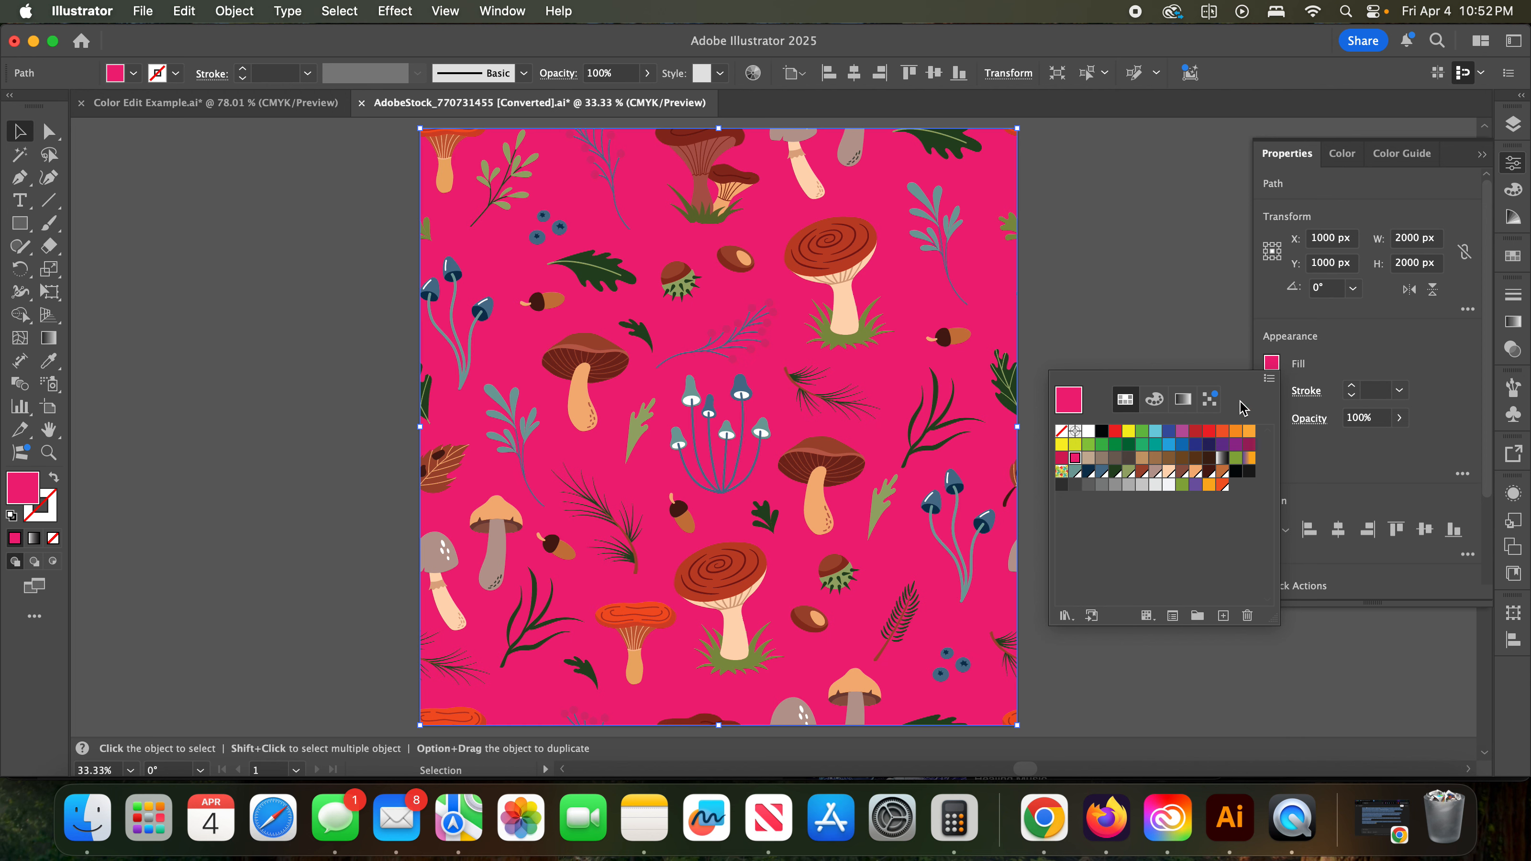
left_click(1270, 382)
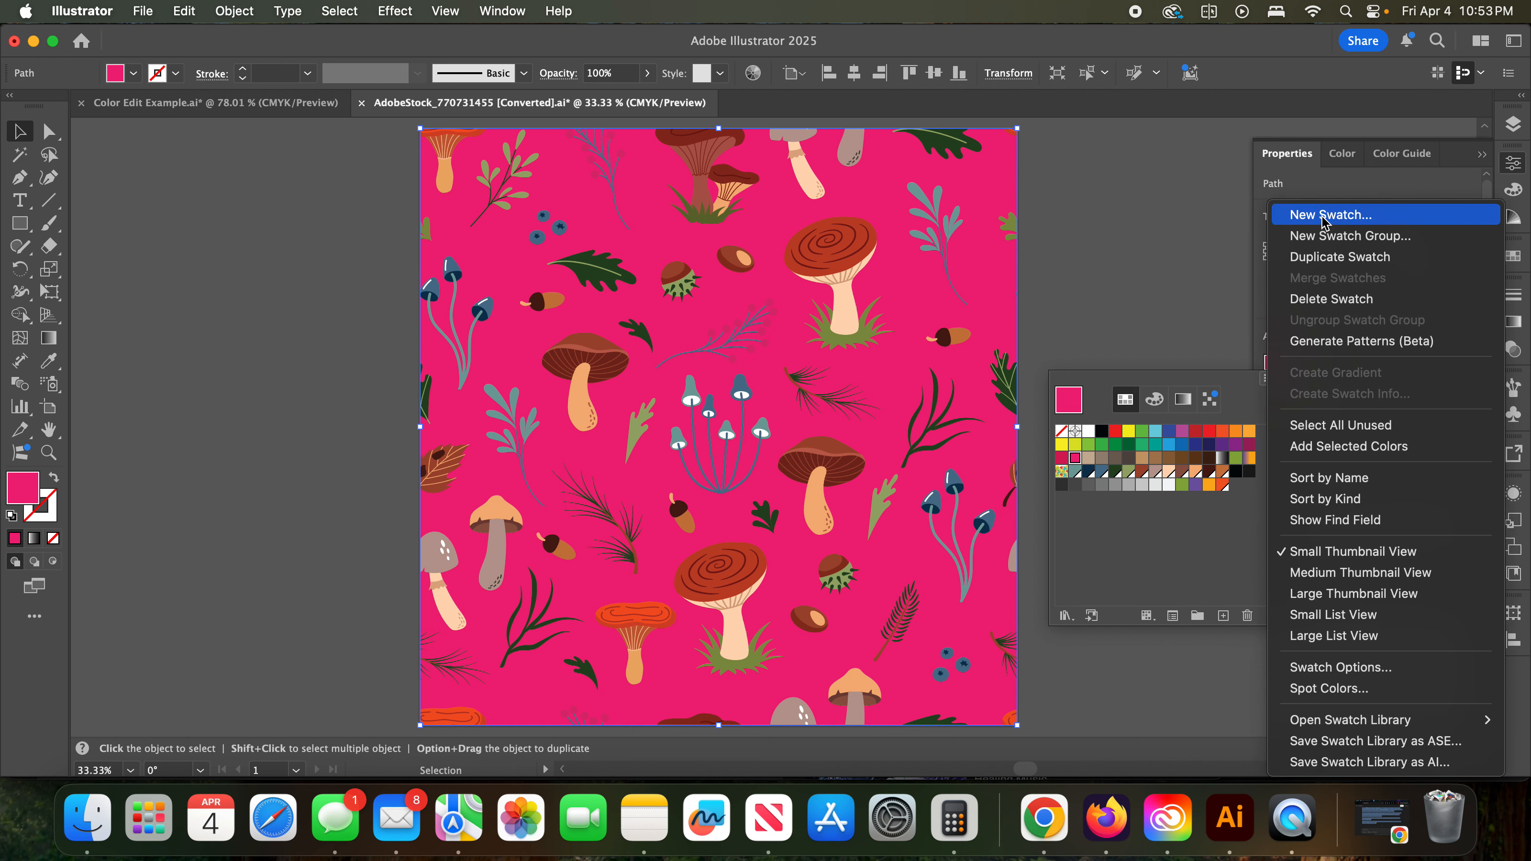
left_click(1235, 538)
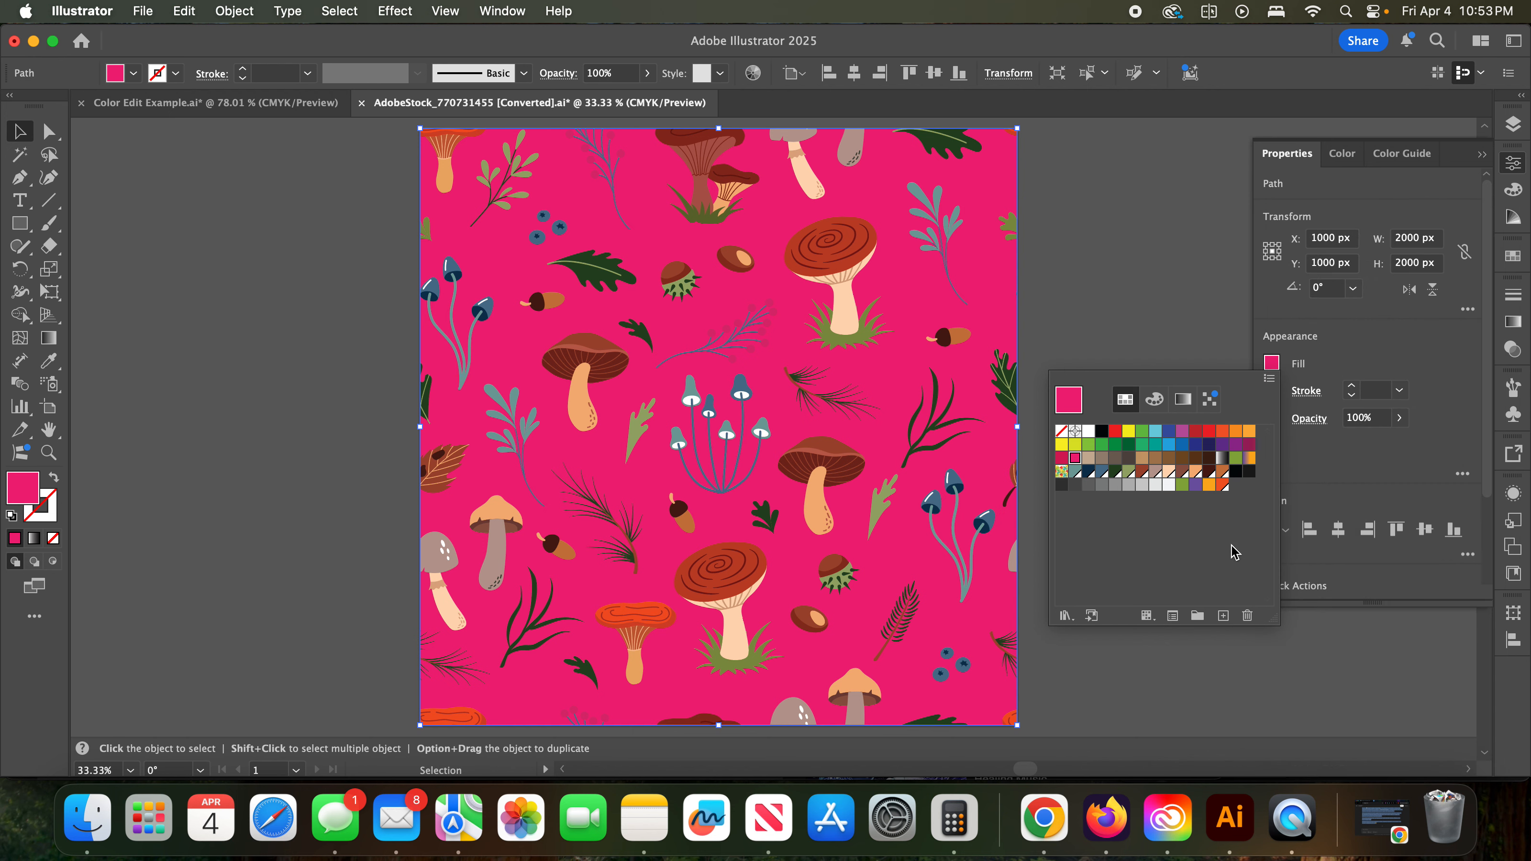
- Save the pink fill as a global process swatch named "Pink Background" and move it to the end of the swatches
left_click(1223, 616)
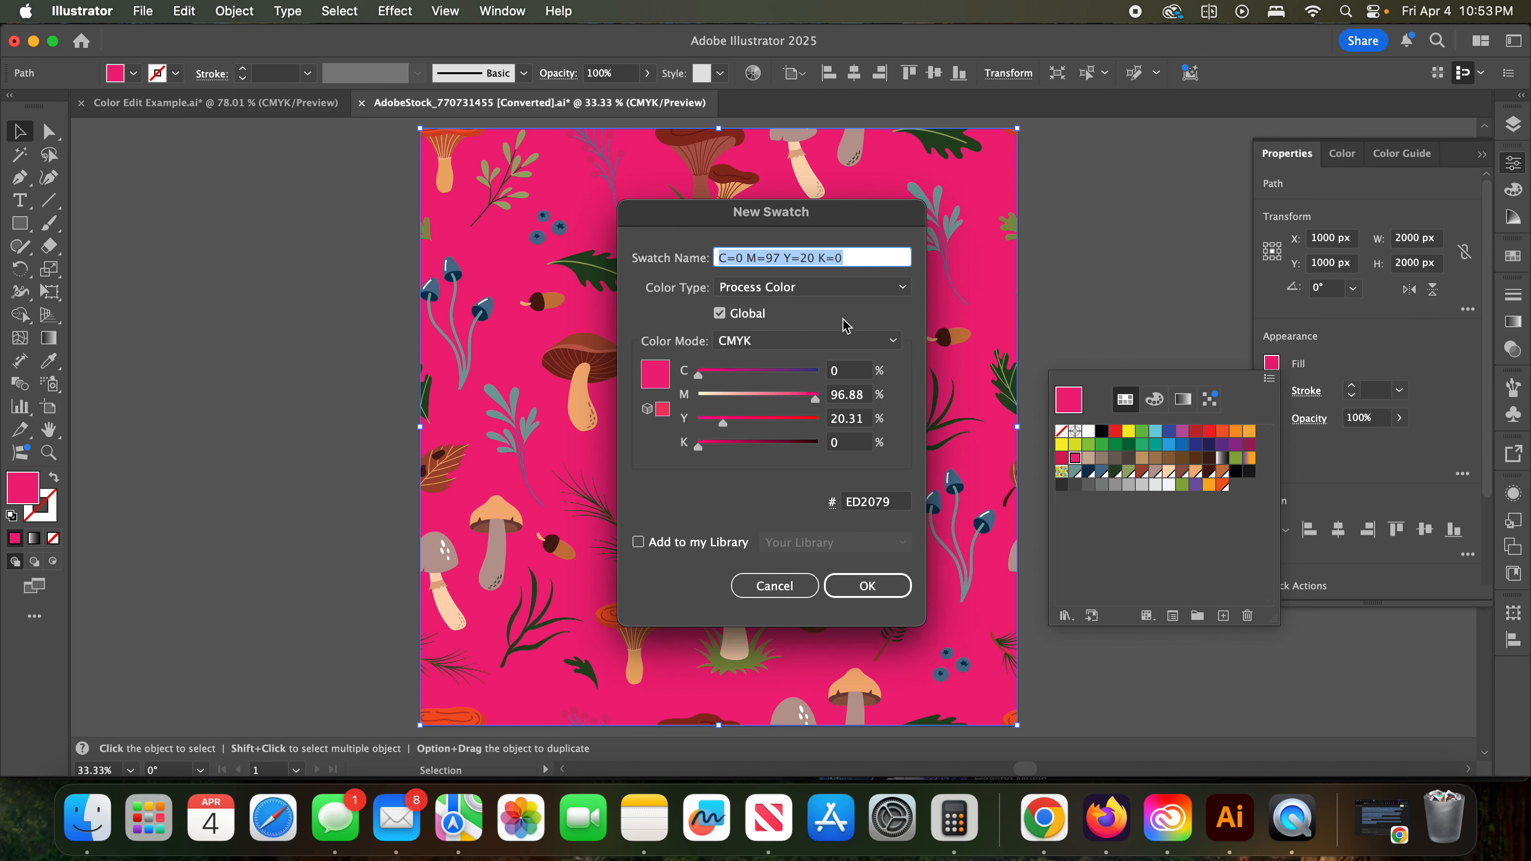
type("P")
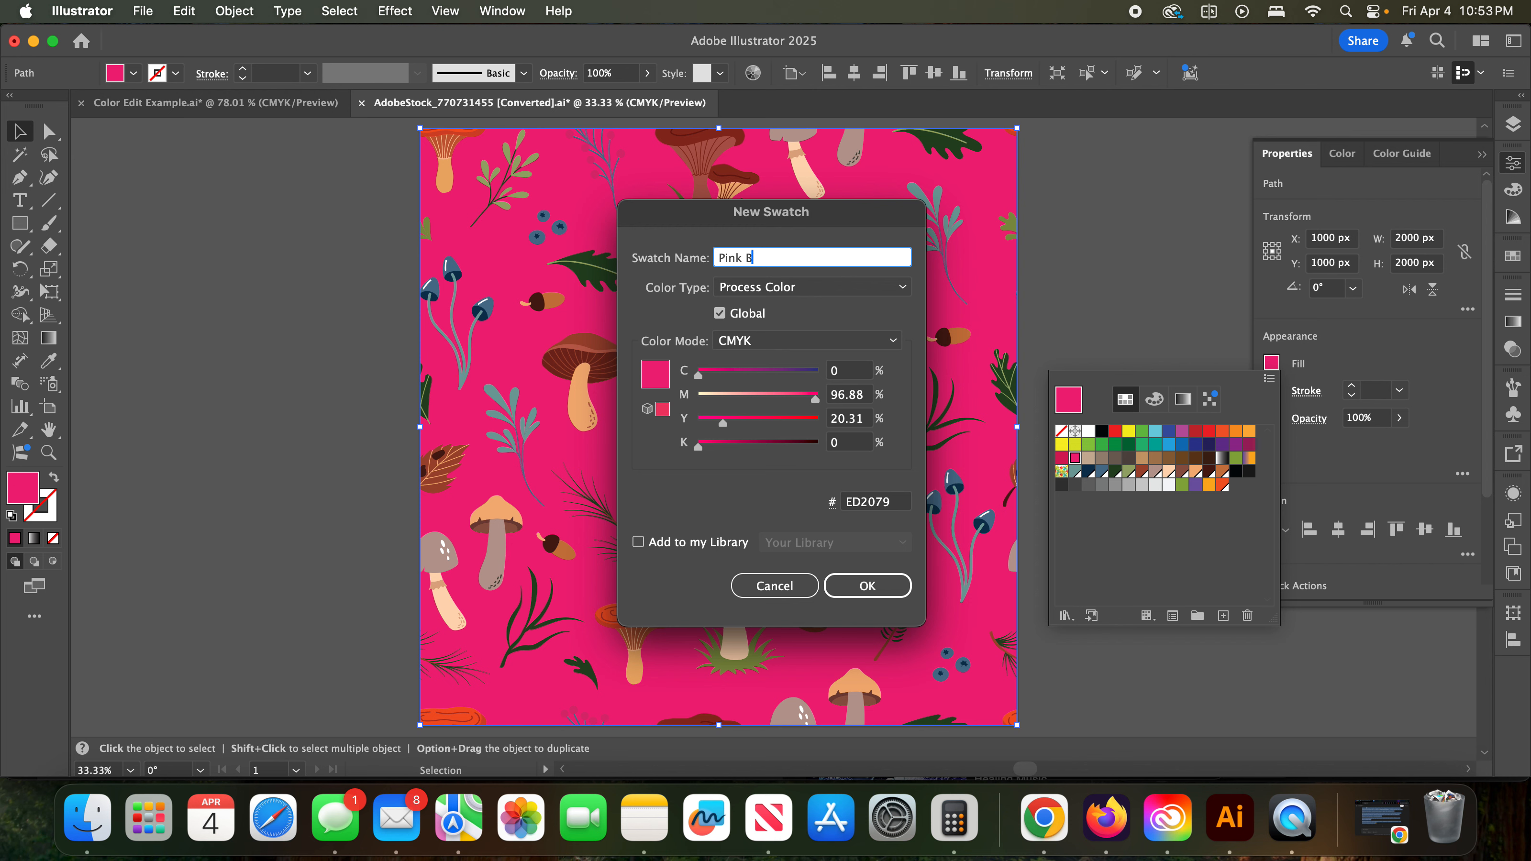
type("ink background")
key("Return")
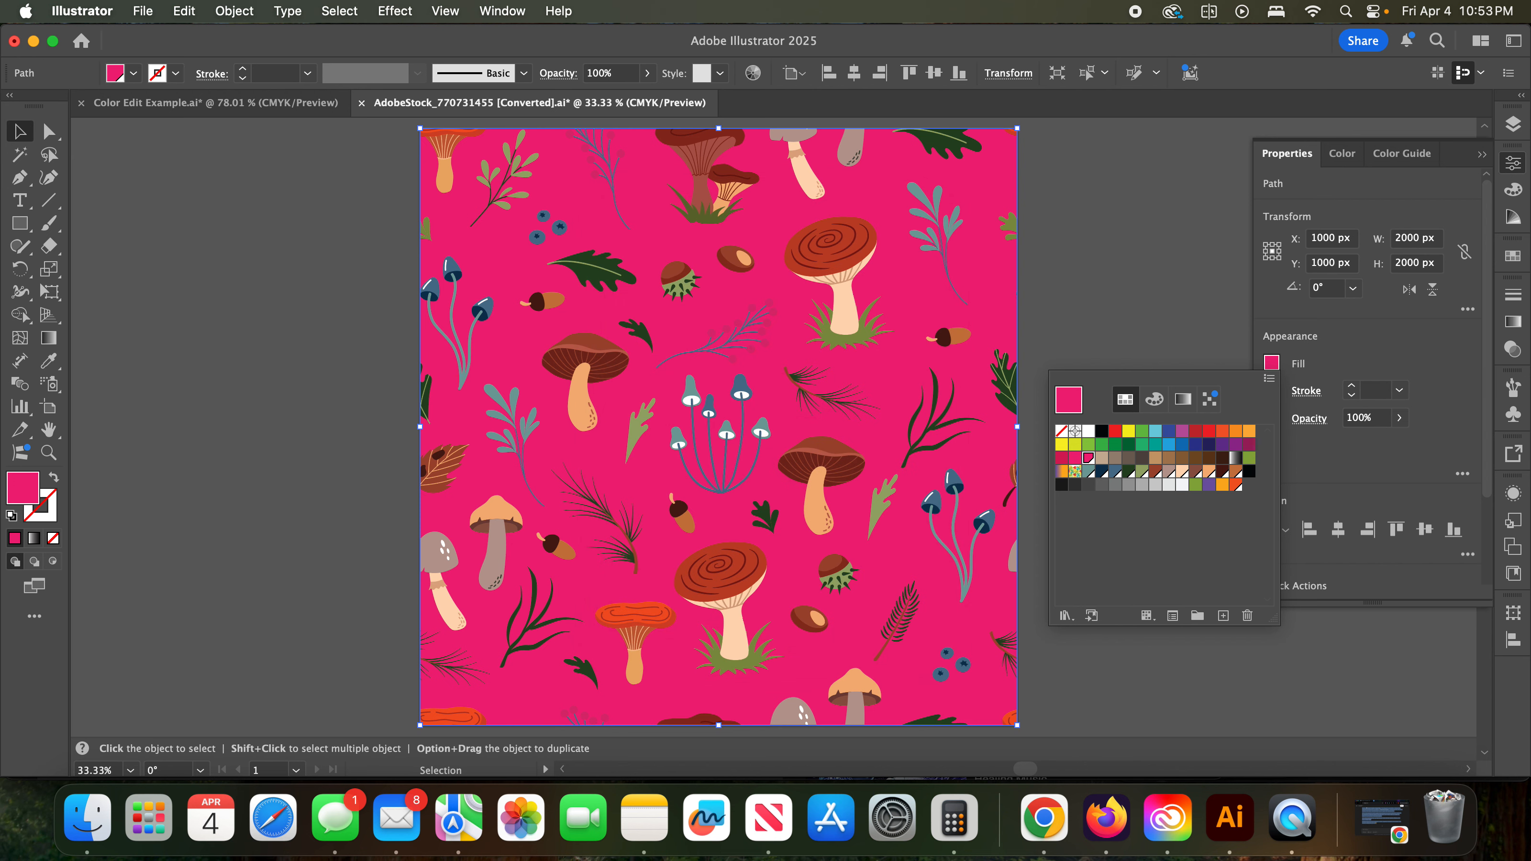
left_click_drag(1088, 457, 1253, 491)
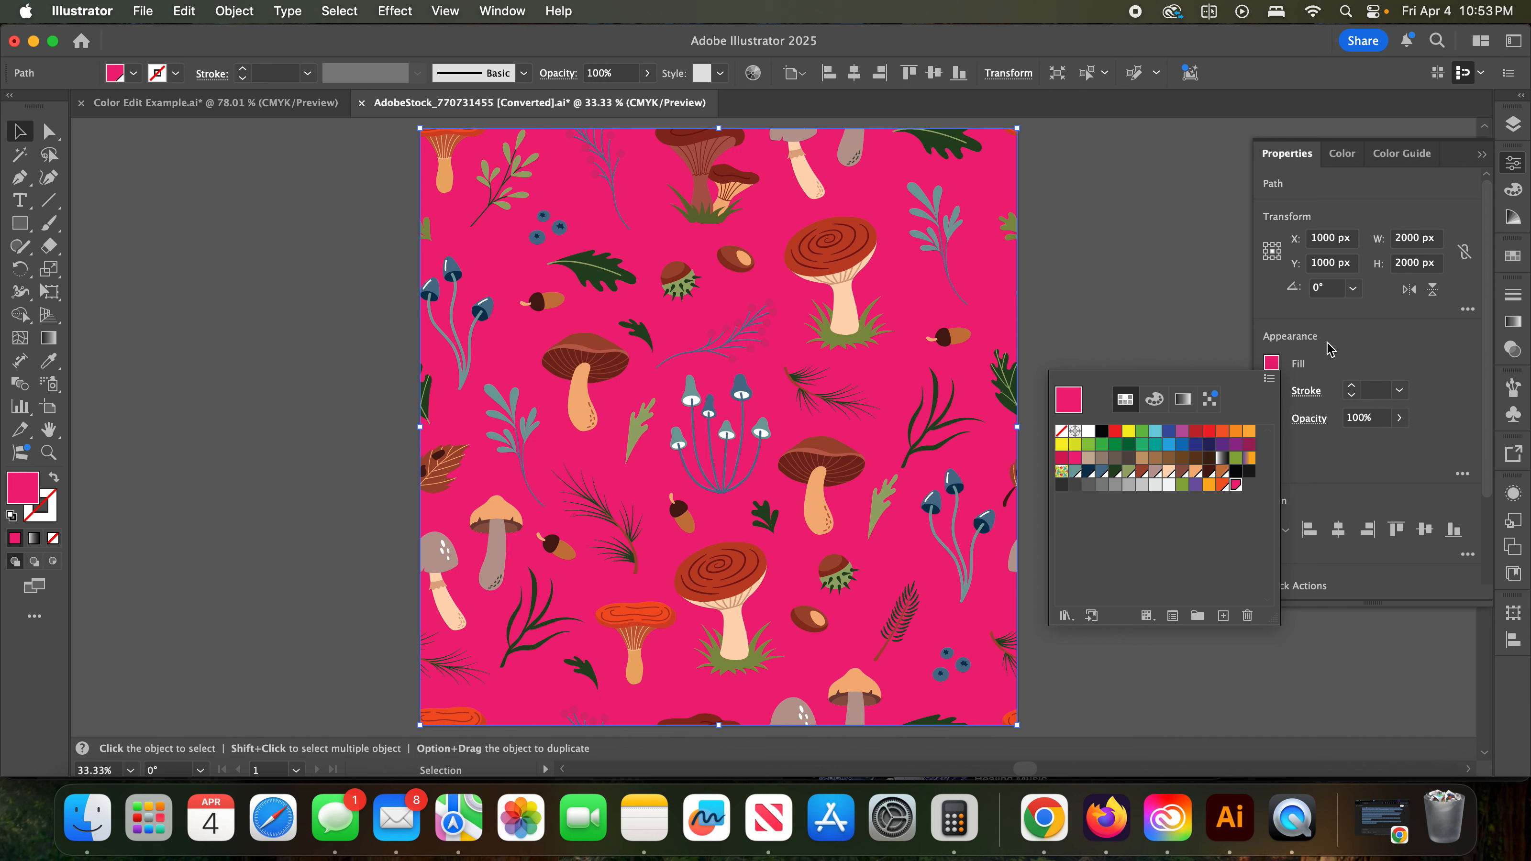
left_click(1208, 337)
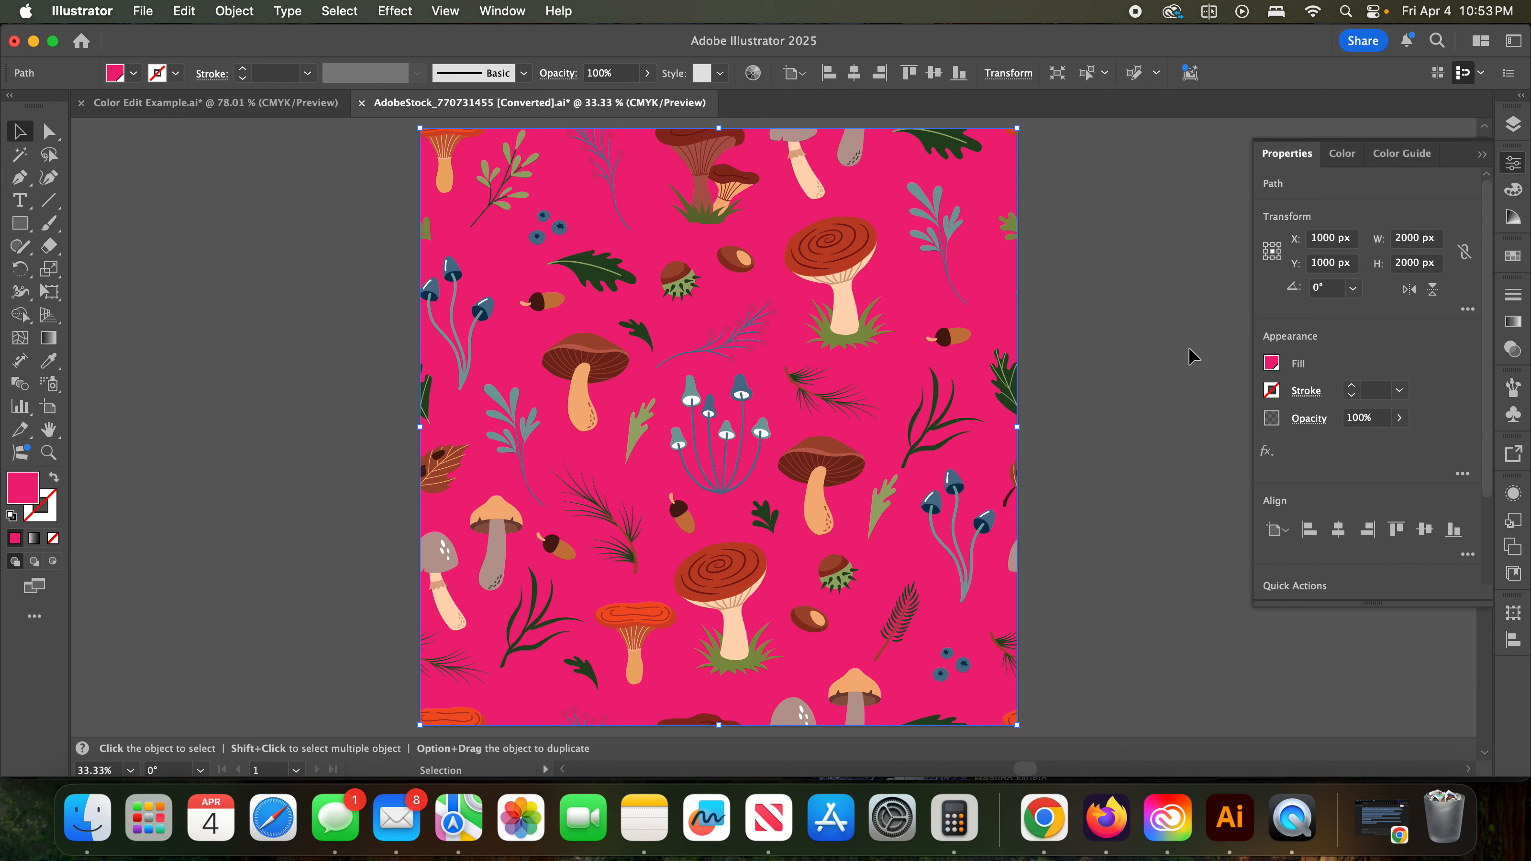
- Show the document's swatch collection in place of the object properties
left_click(1483, 155)
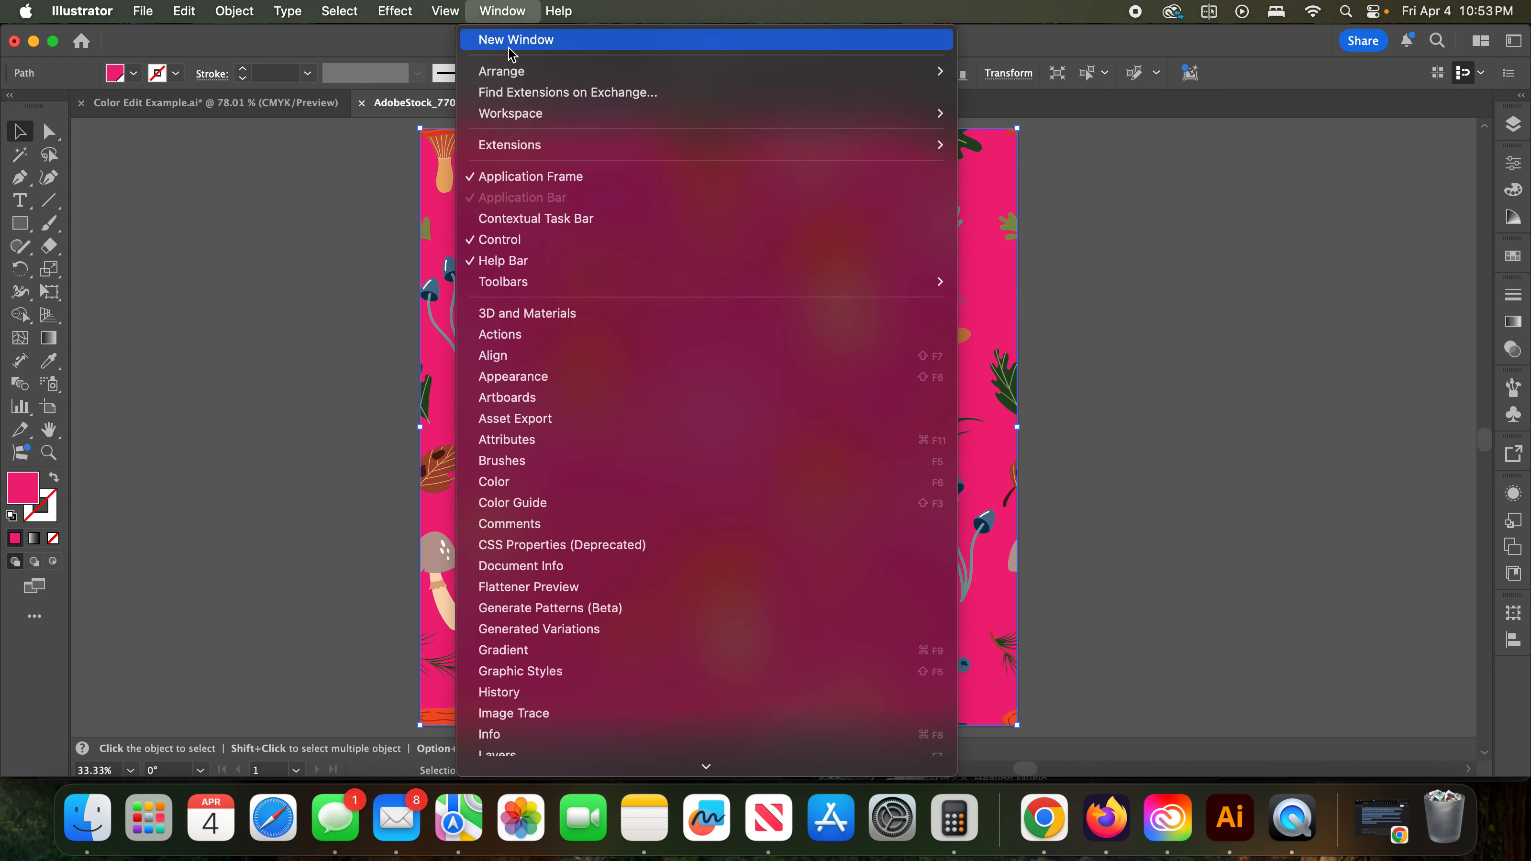
scroll(576, 621, "down", 5)
scroll(576, 621, "down", 3)
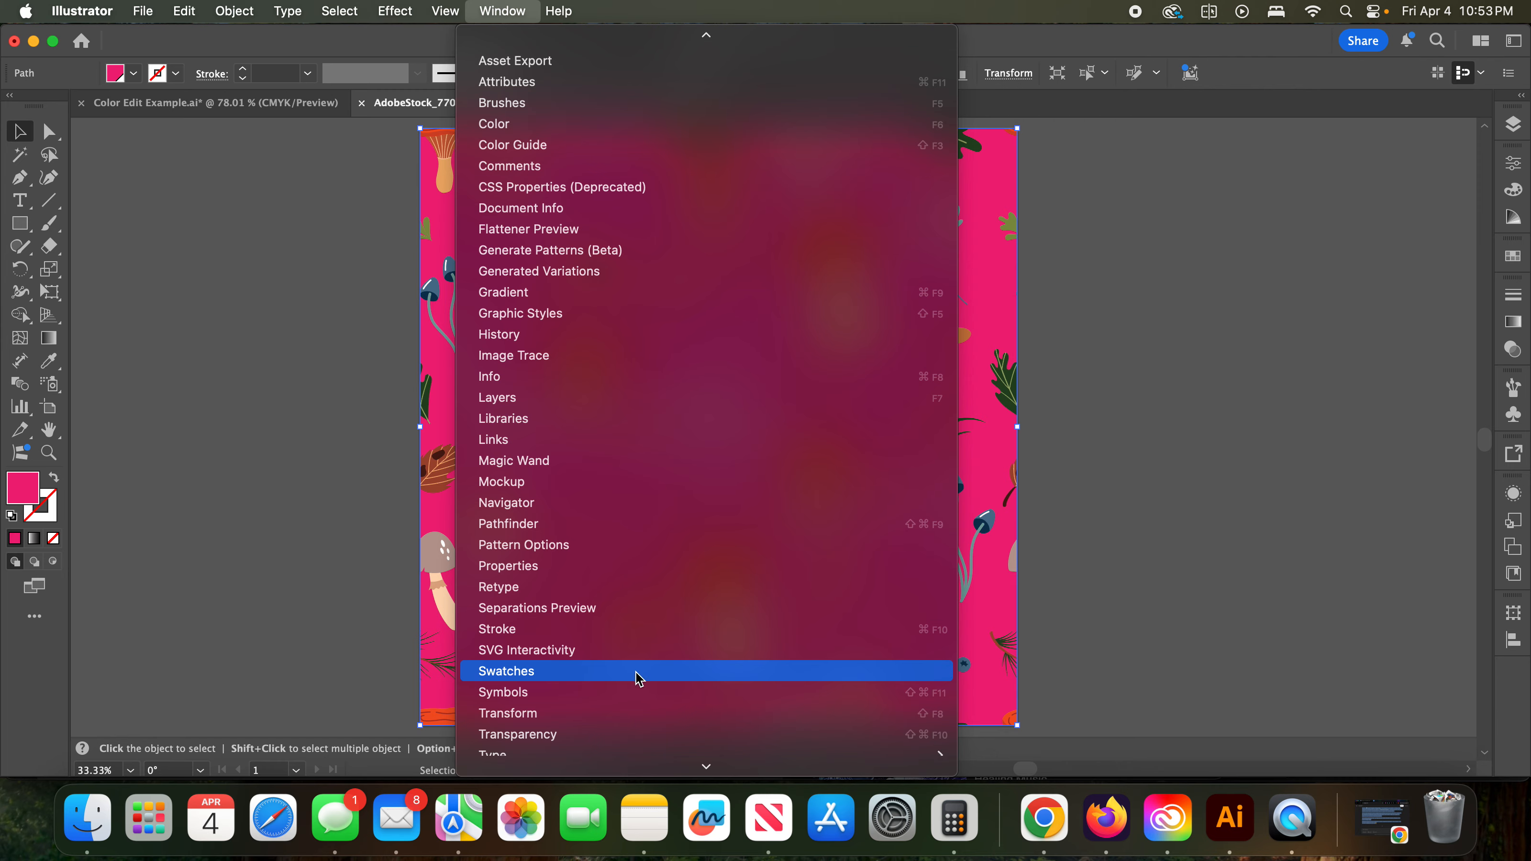
left_click(520, 672)
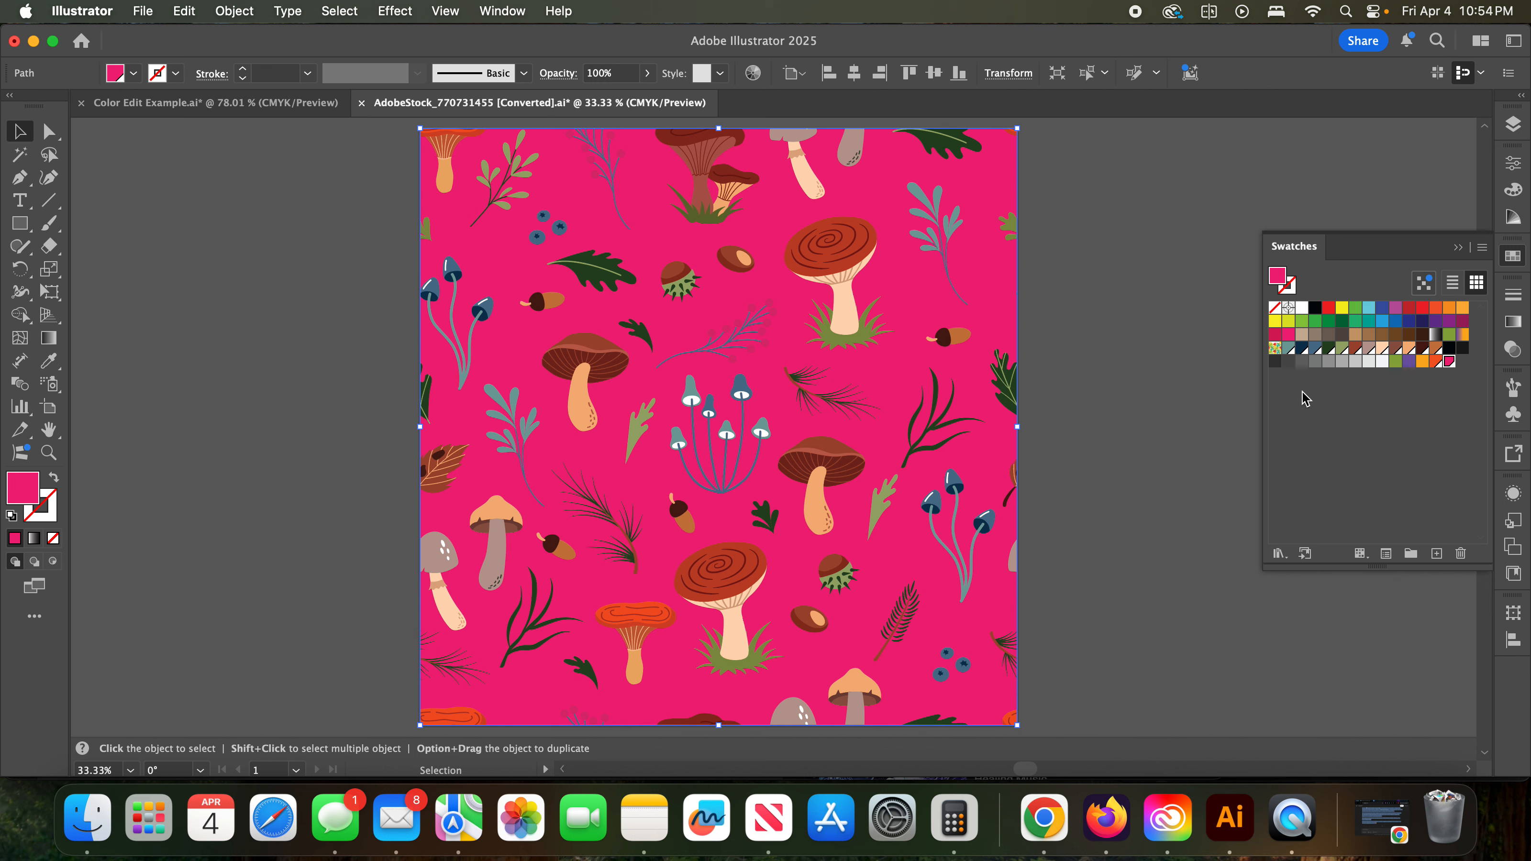
- Undo the new orange and pink swatches and the trial background fills, back to the dark navy fill
left_click(1372, 401)
key("super+z")
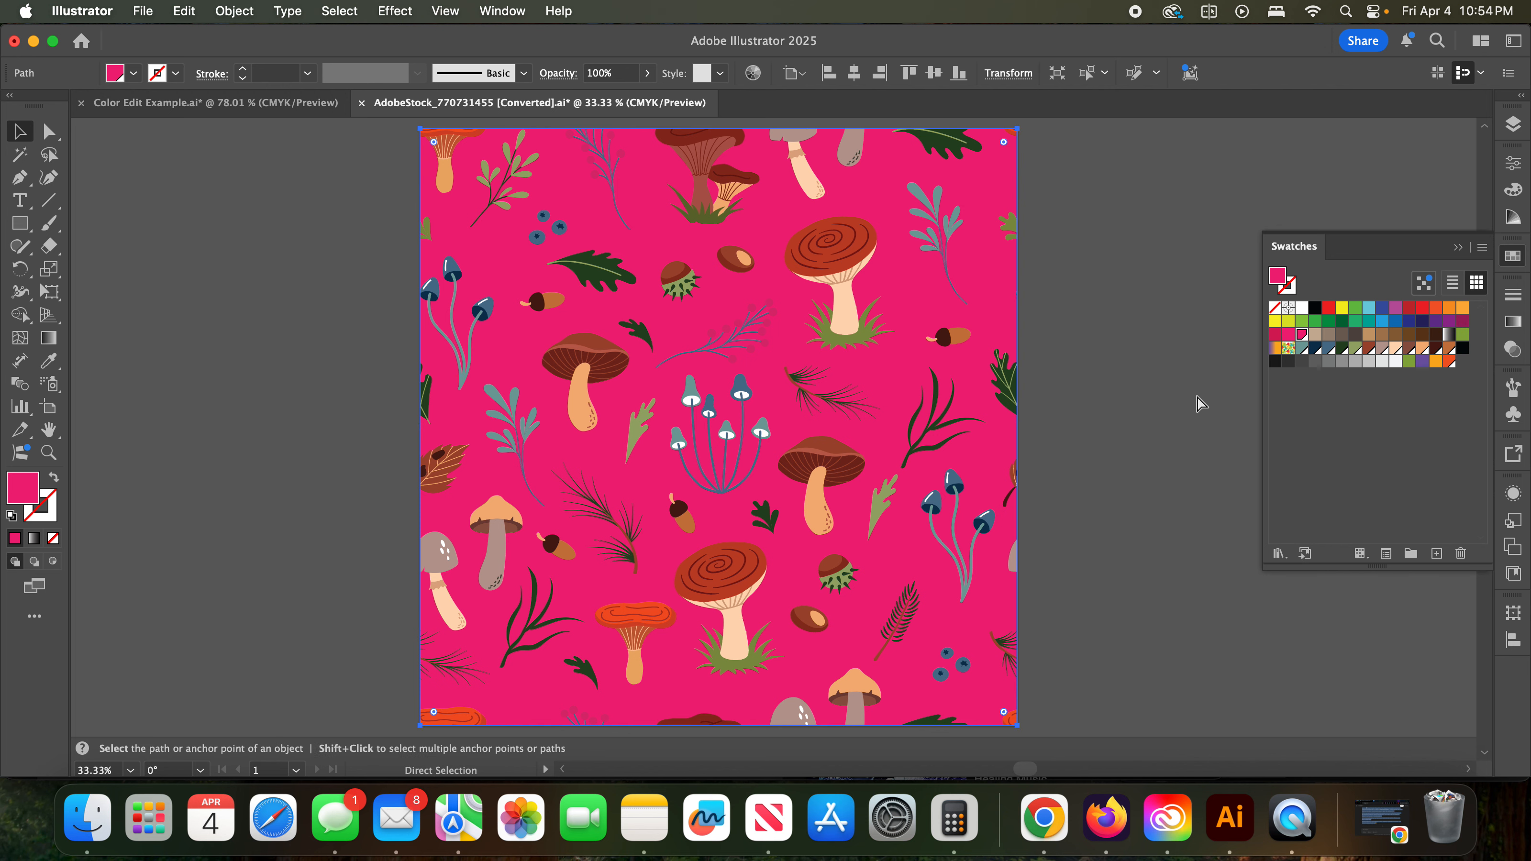
key("super+z")
key("super+z")
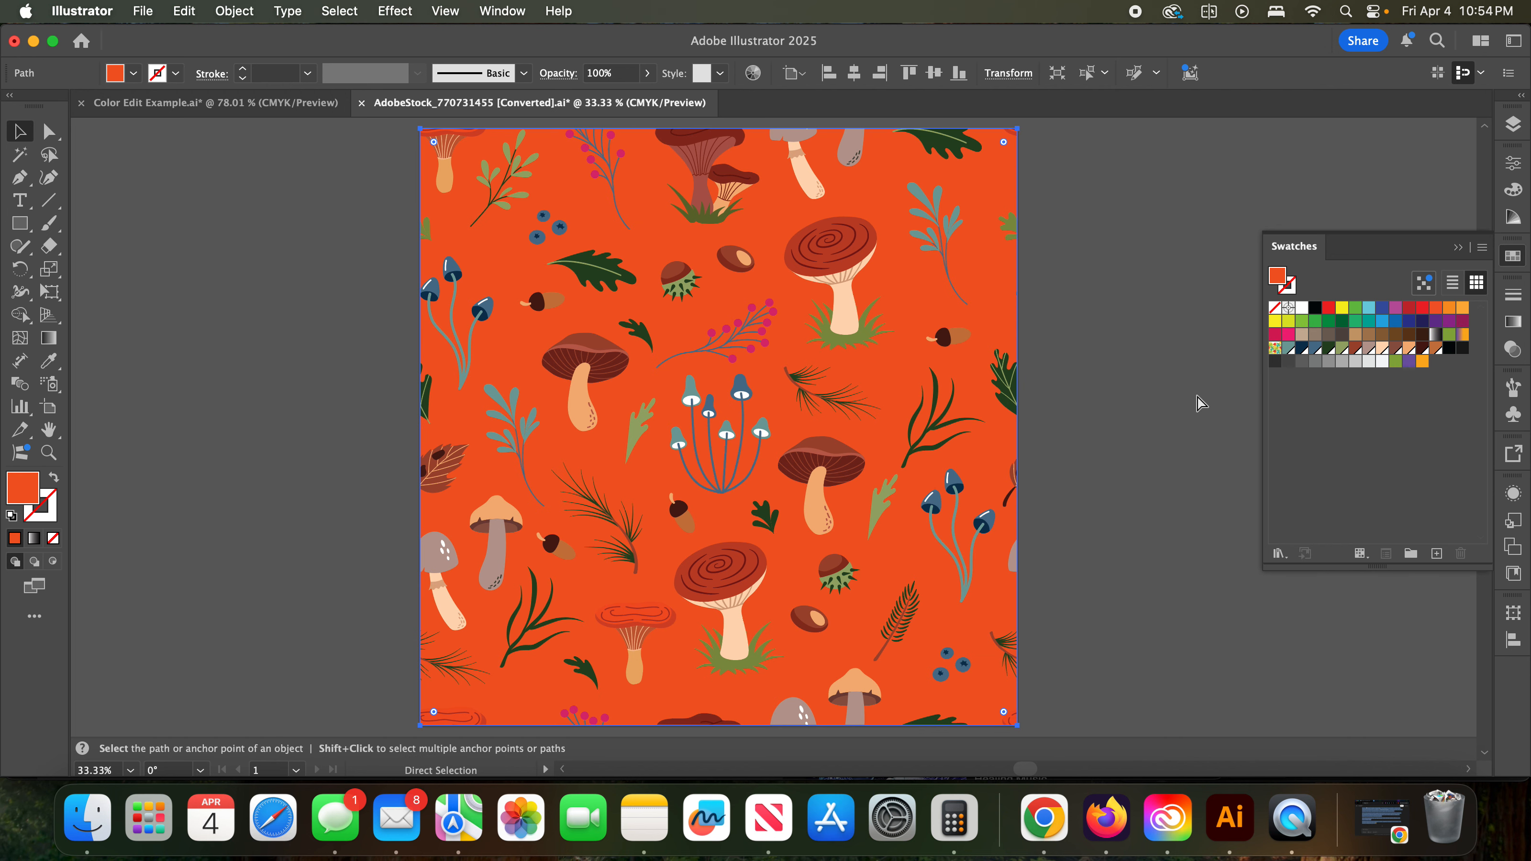
key("super+z")
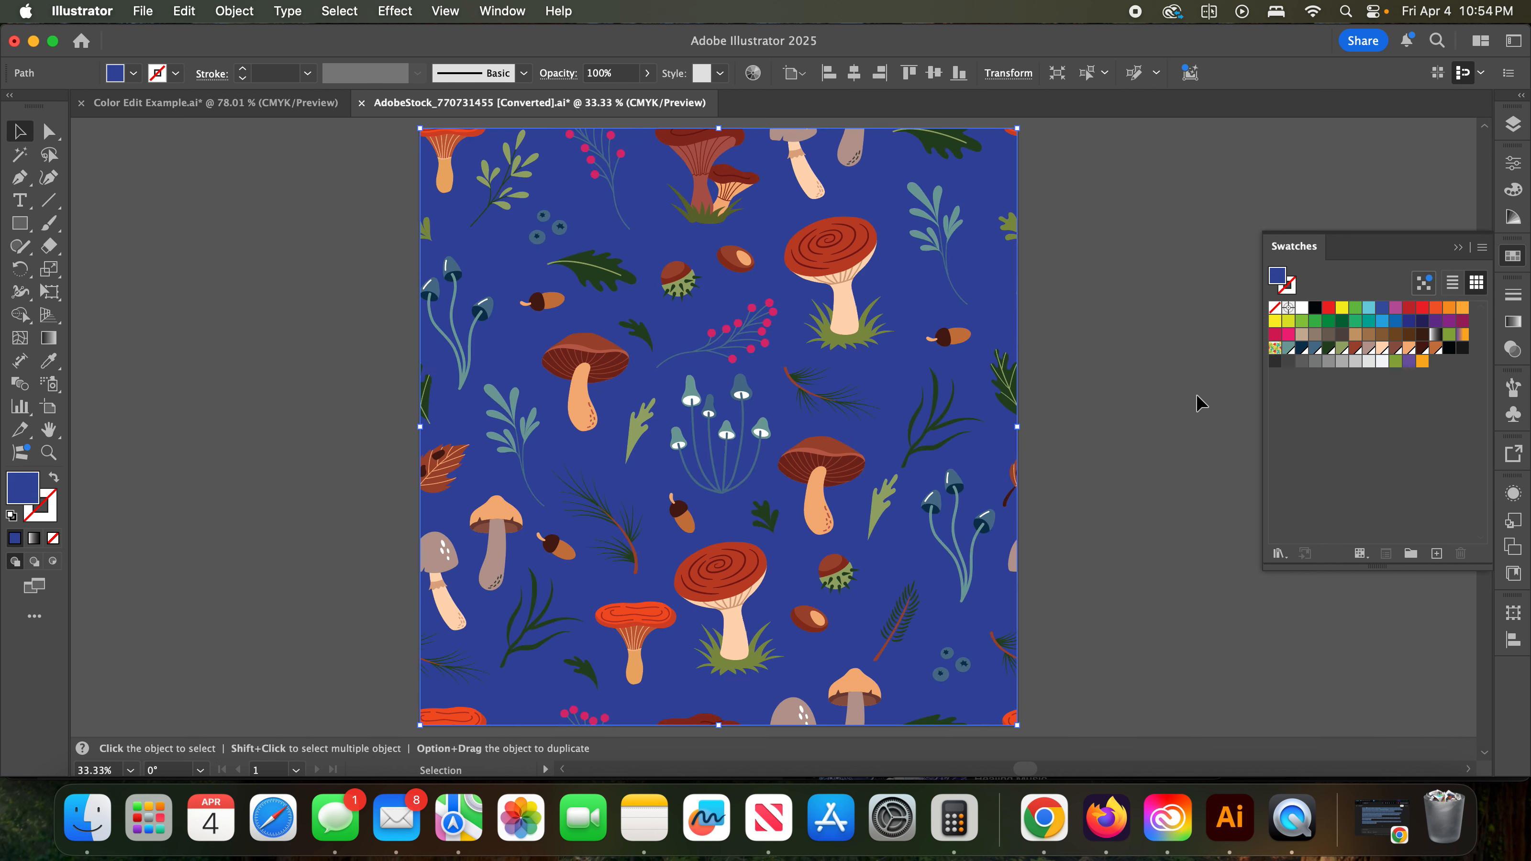
key("super+z")
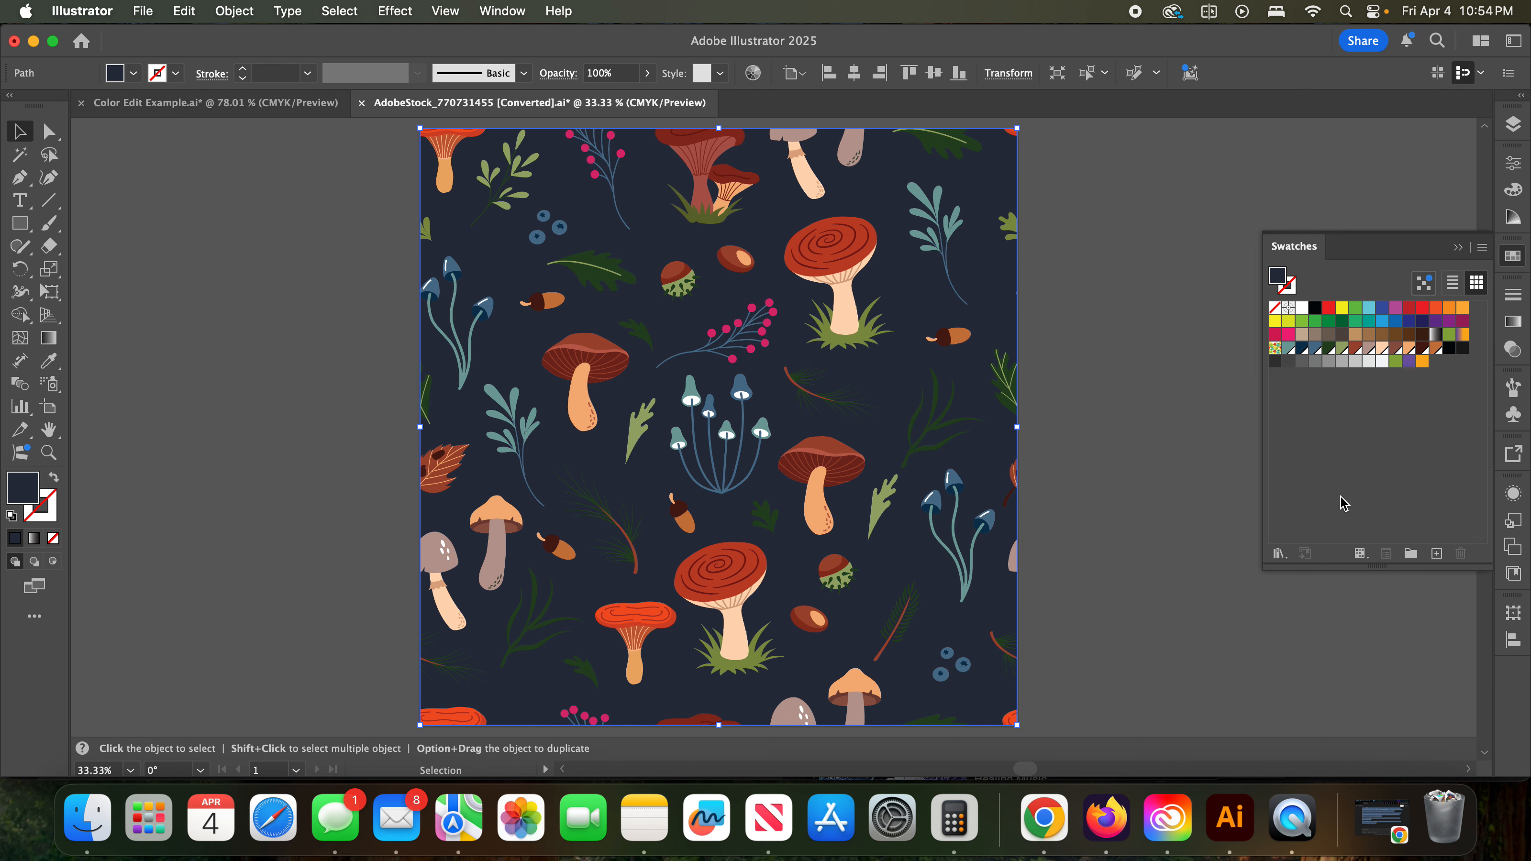
- Deselect the background and select all the artwork of the mushroom pattern
left_click(1065, 145)
left_click(1058, 128)
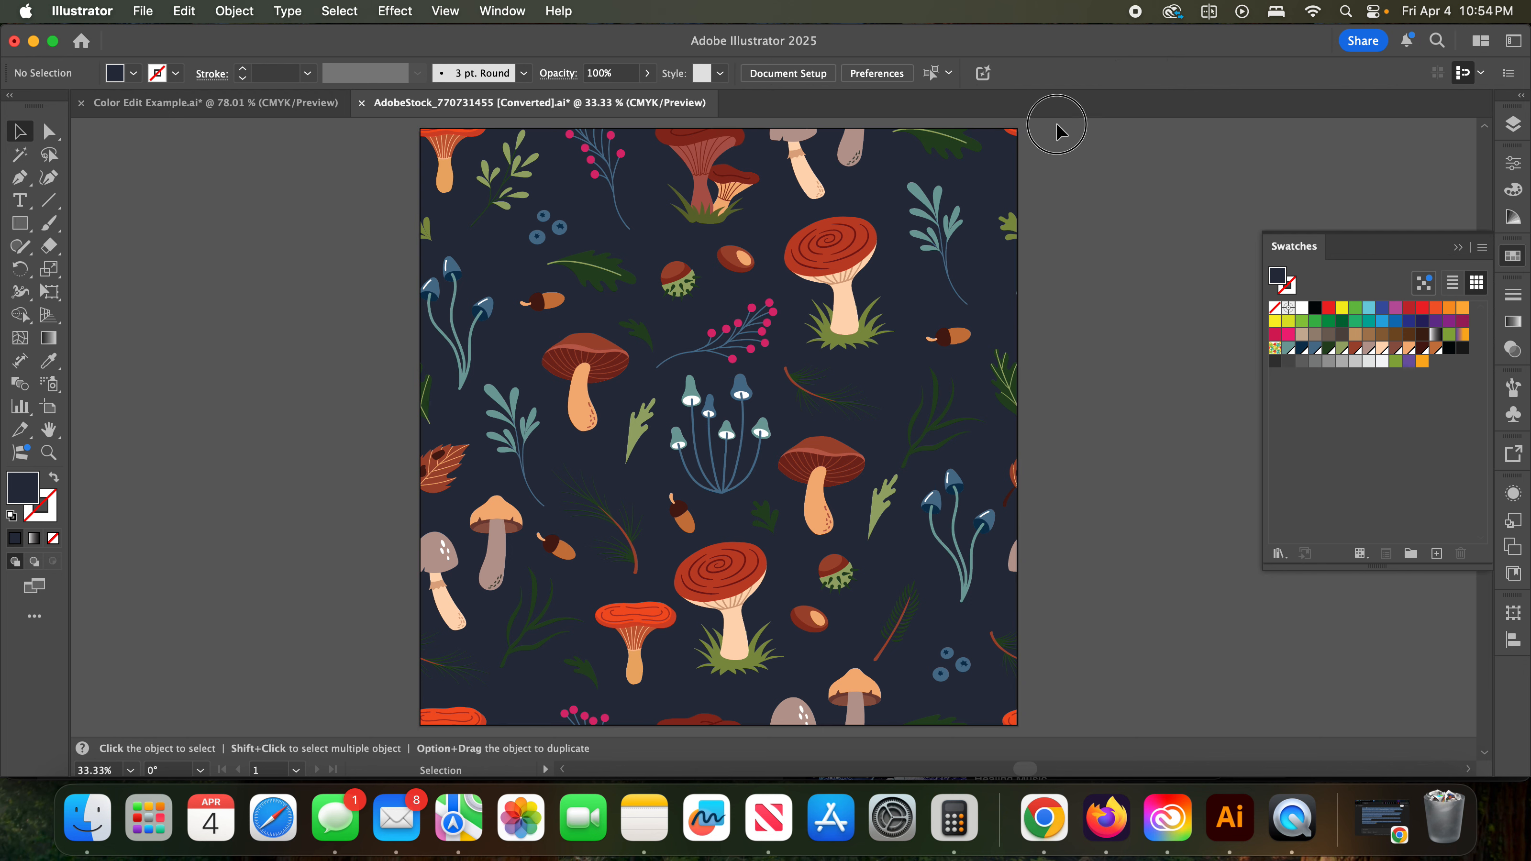
scroll(547, 588, "down", 5)
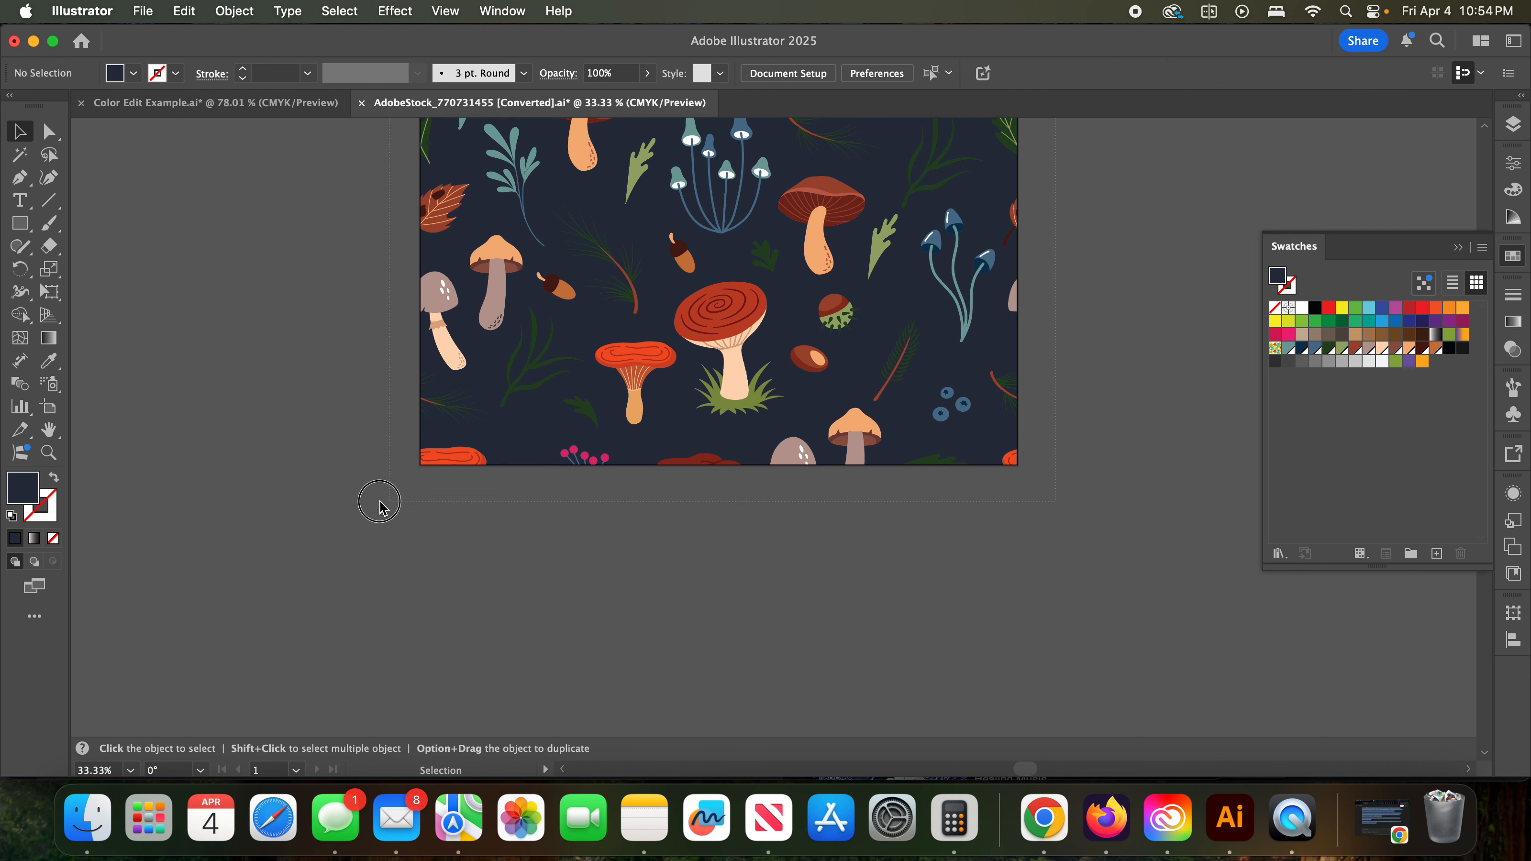
key("super+a")
scroll(789, 572, "up", 4)
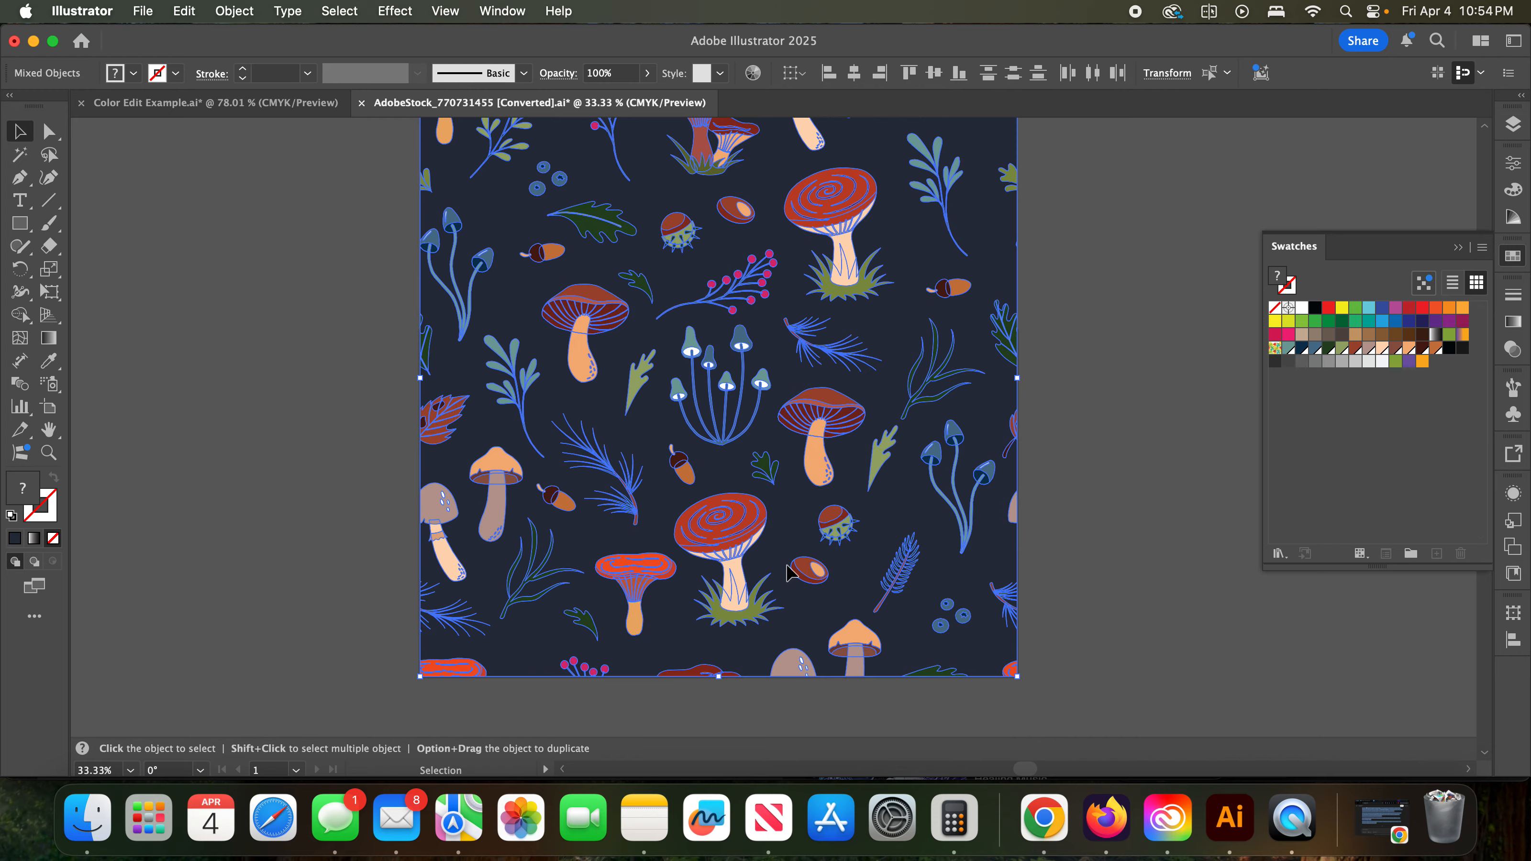
- Examine the selected mushroom artwork with its selection edges hidden and shown
scroll(789, 572, "up", 2)
scroll(787, 567, "up", 1)
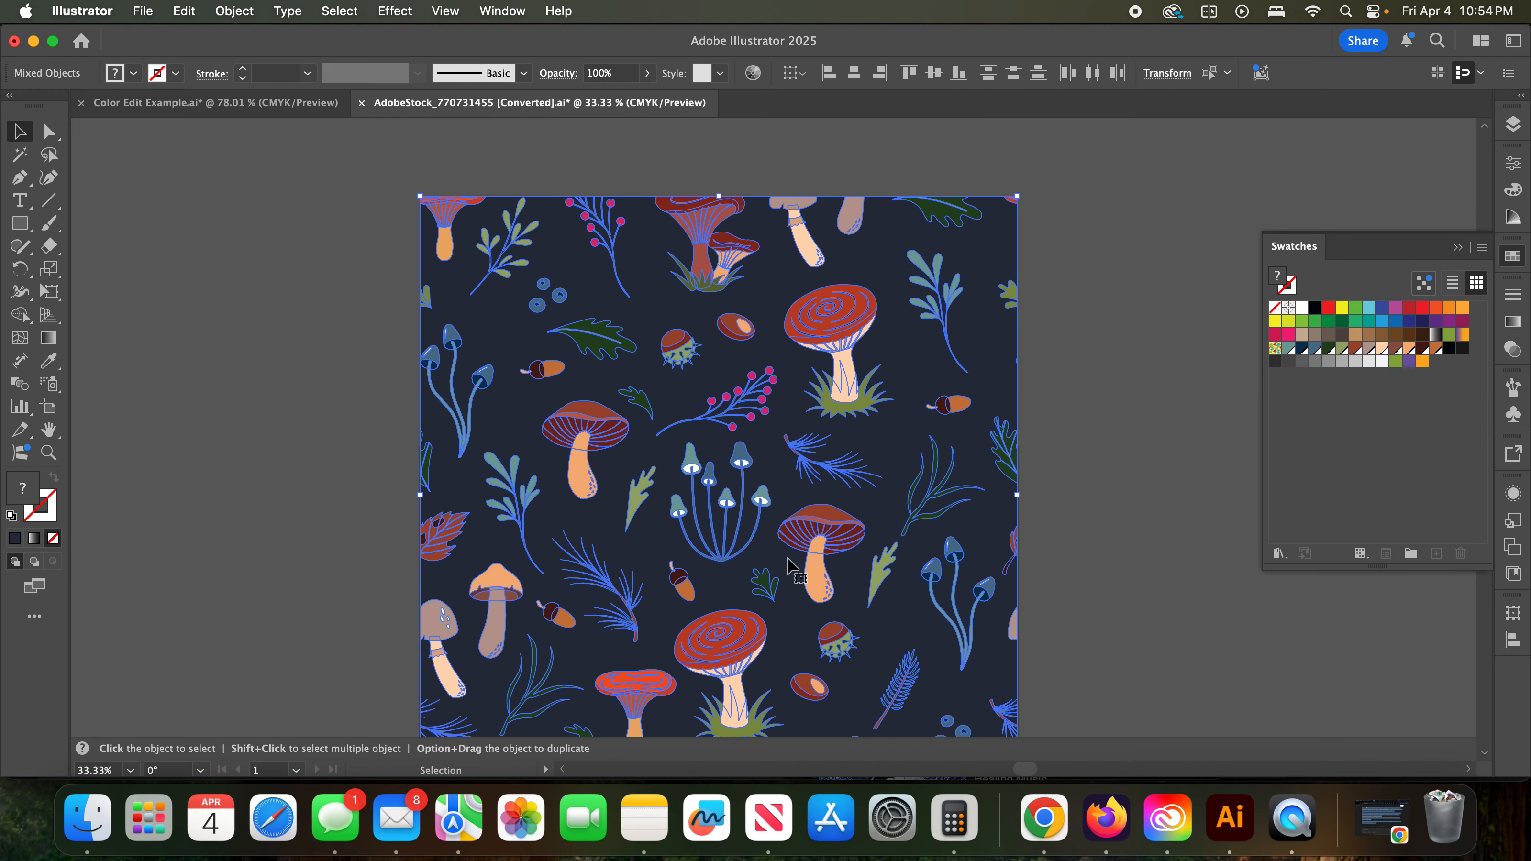
key("super+h")
scroll(789, 560, "down", 1)
scroll(789, 568, "down", 2)
key("super+h")
scroll(789, 567, "up", 1)
key("super+h")
scroll(789, 567, "down", 1)
key("super+h")
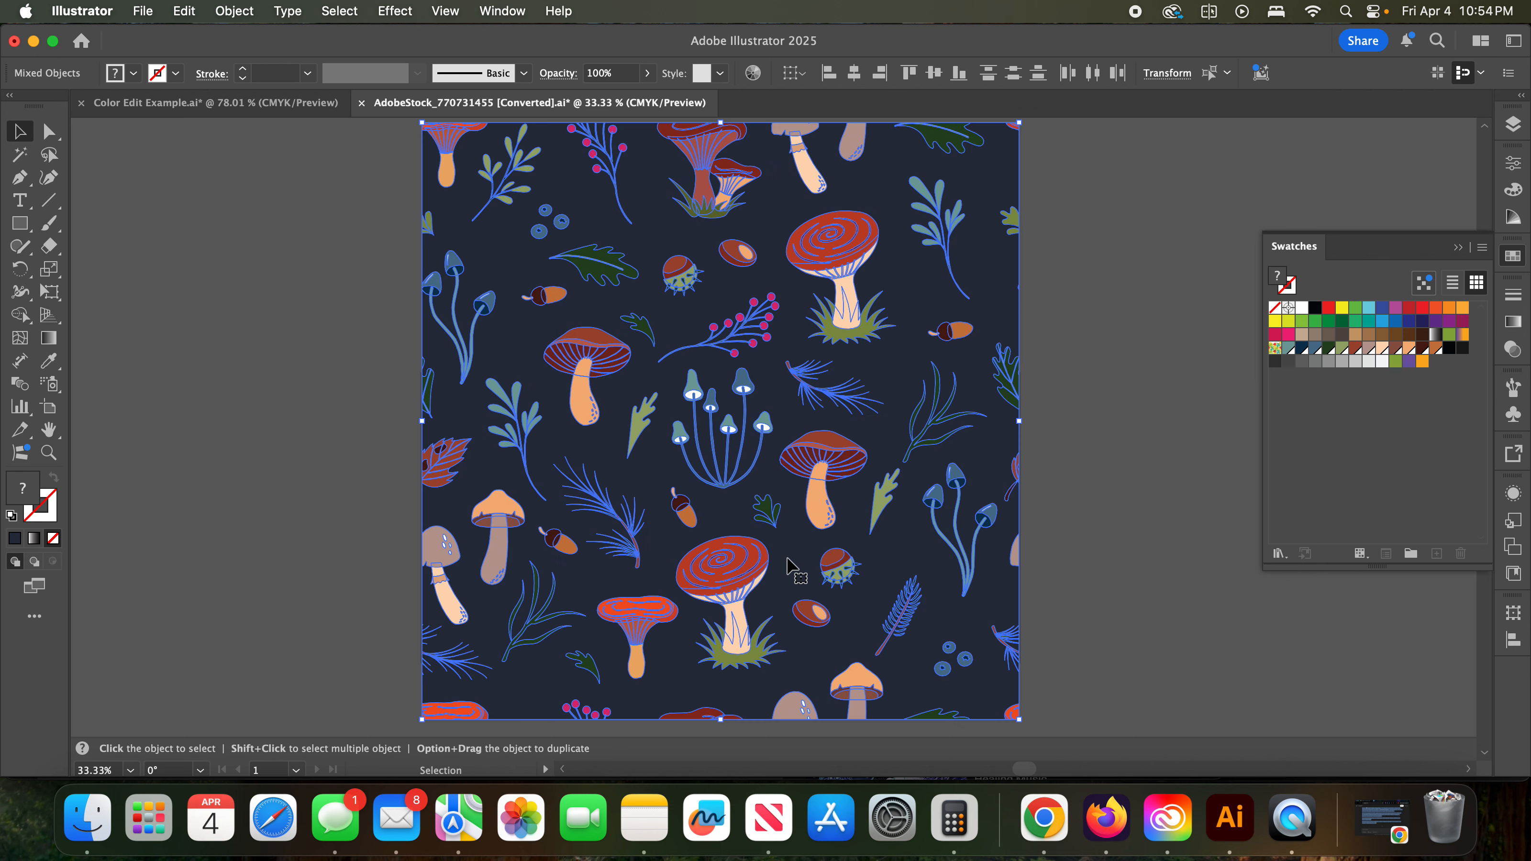
- Add all colors of the selected artwork to the swatches, and deselect the artwork
left_click(1483, 249)
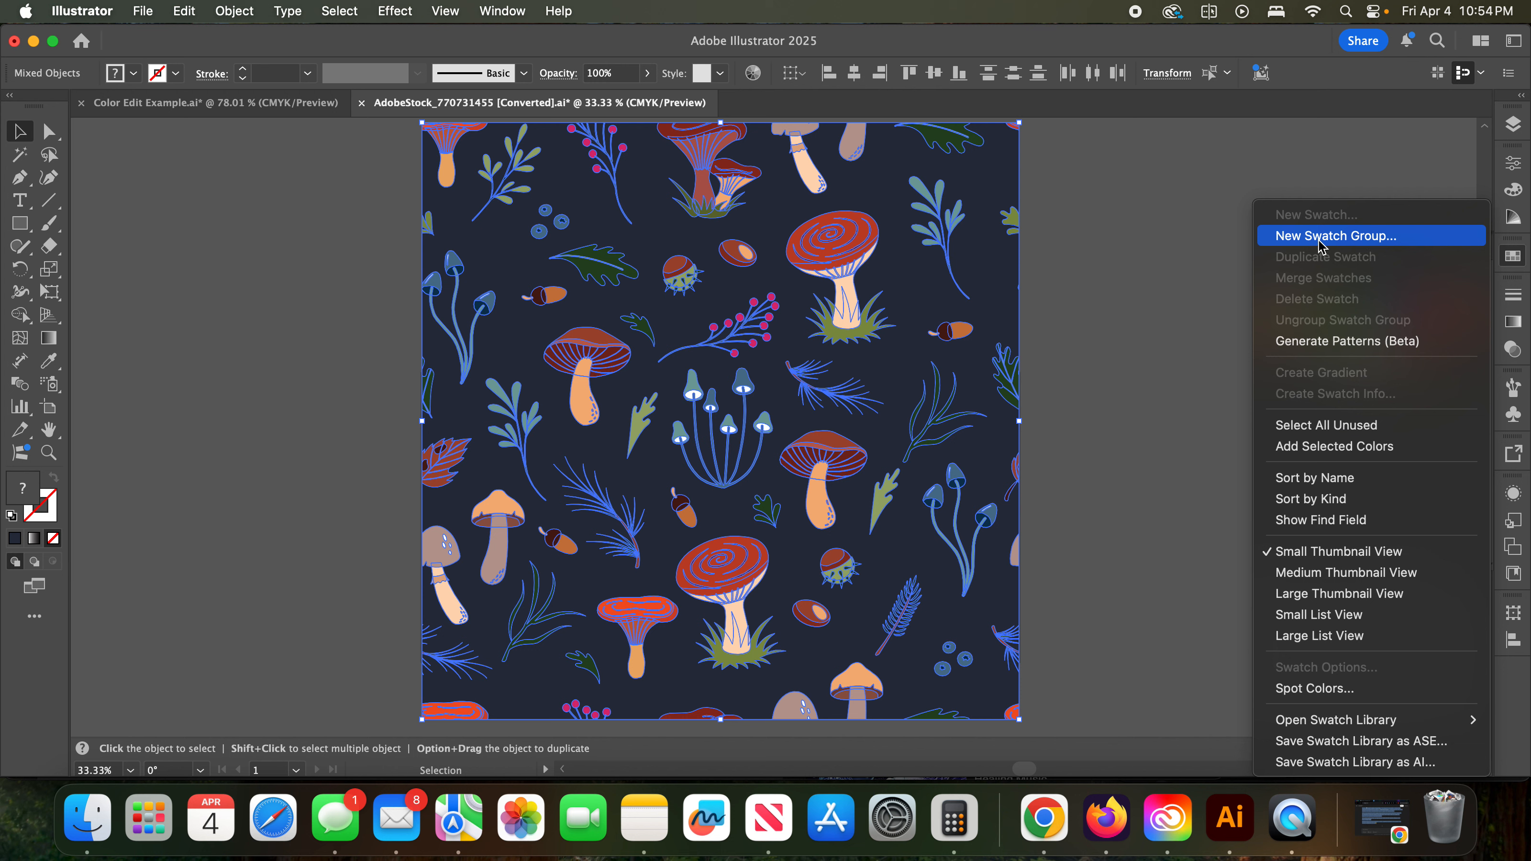
left_click(1348, 451)
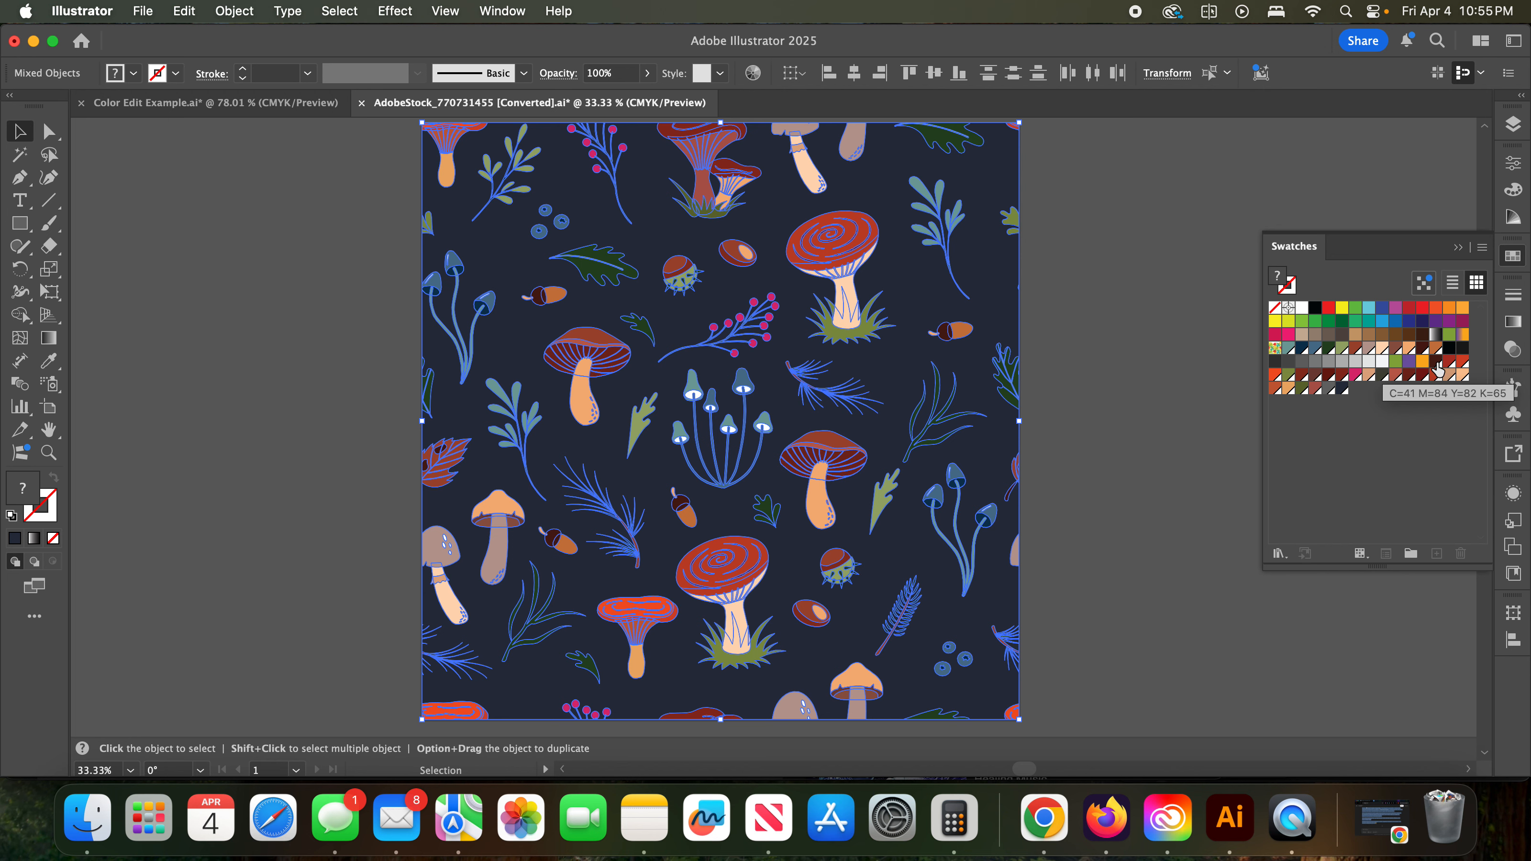
left_click(1141, 401)
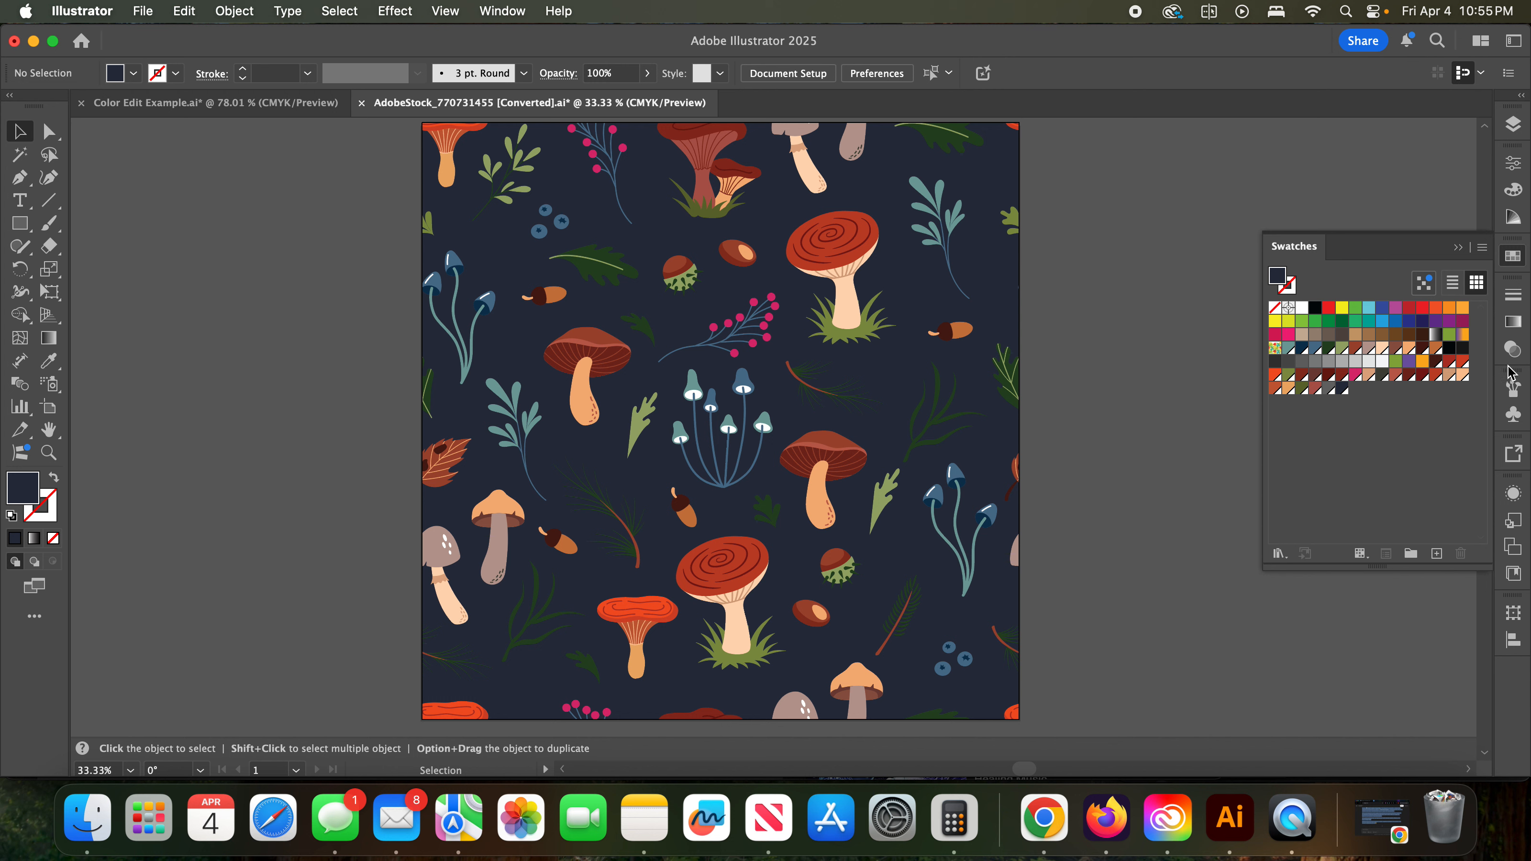
- Collect all the newly added artwork swatches into a swatch group named "Mushroom Palatte", and deselect the swatches
left_click(1438, 365)
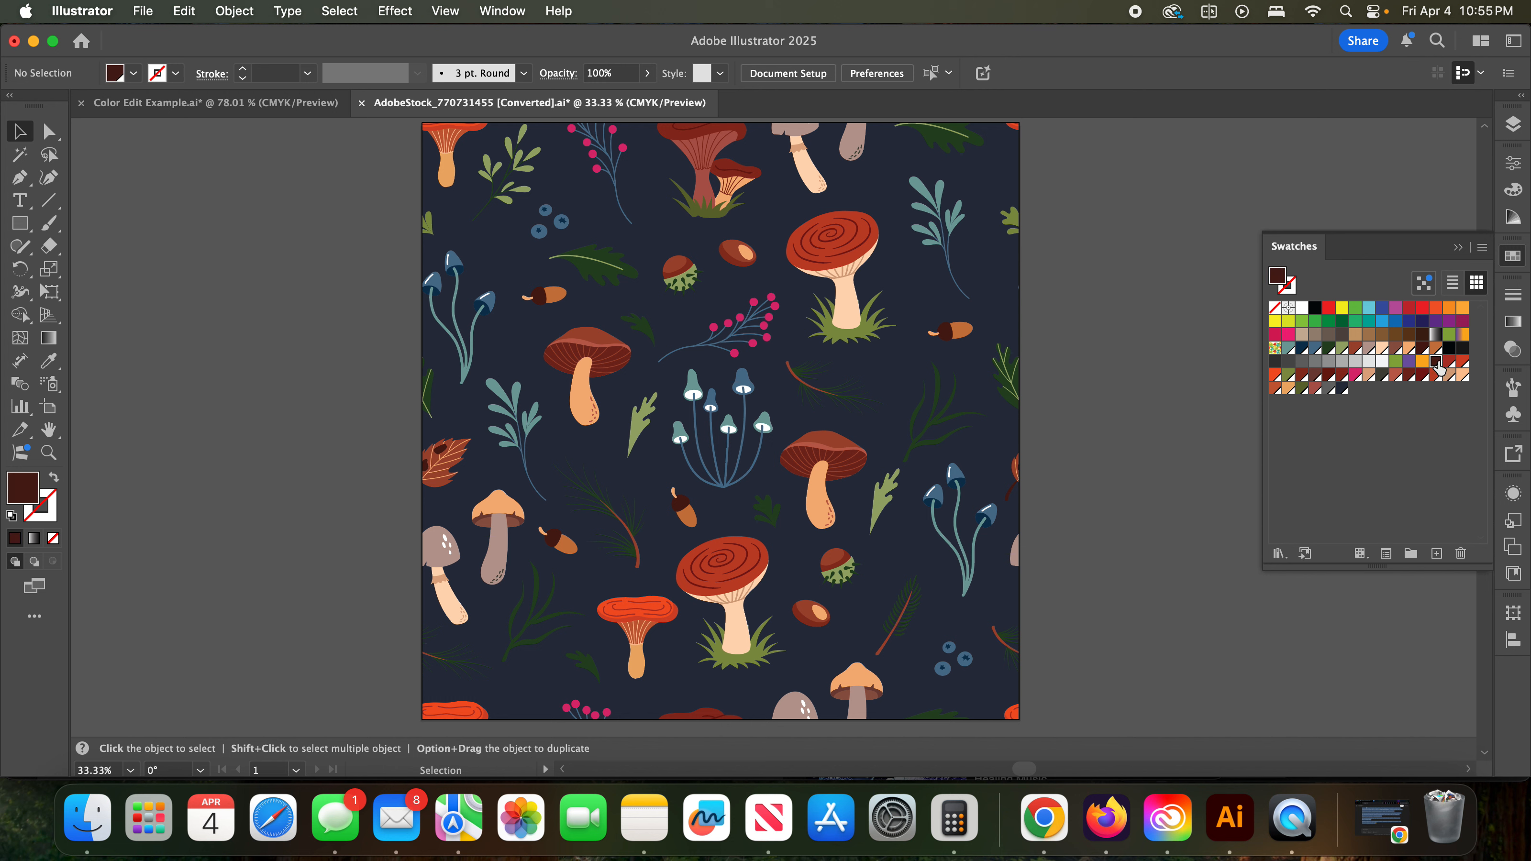
left_click(1344, 391, "shift")
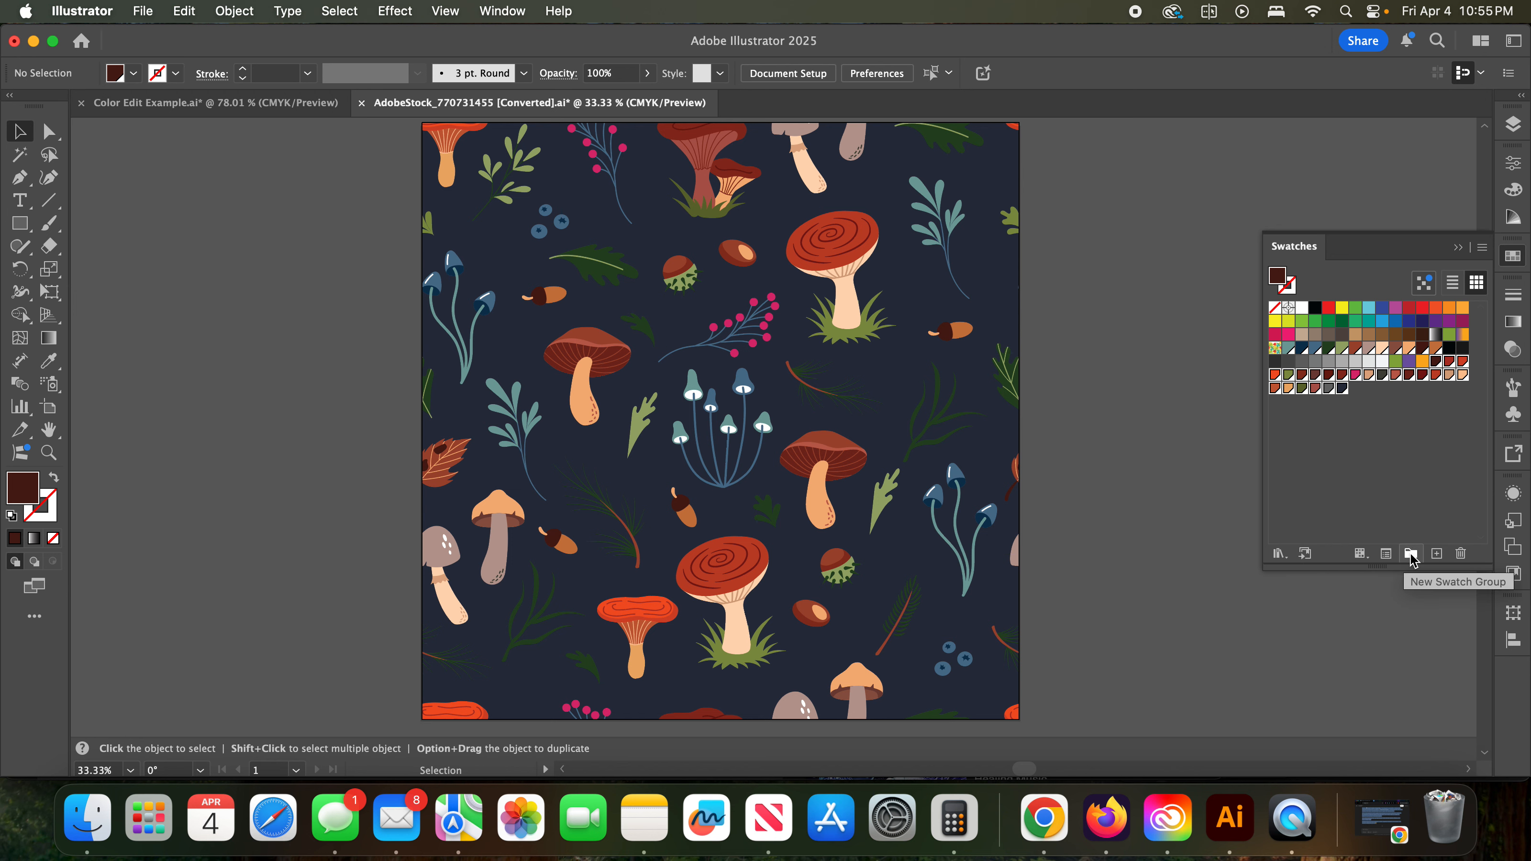
left_click(1483, 248)
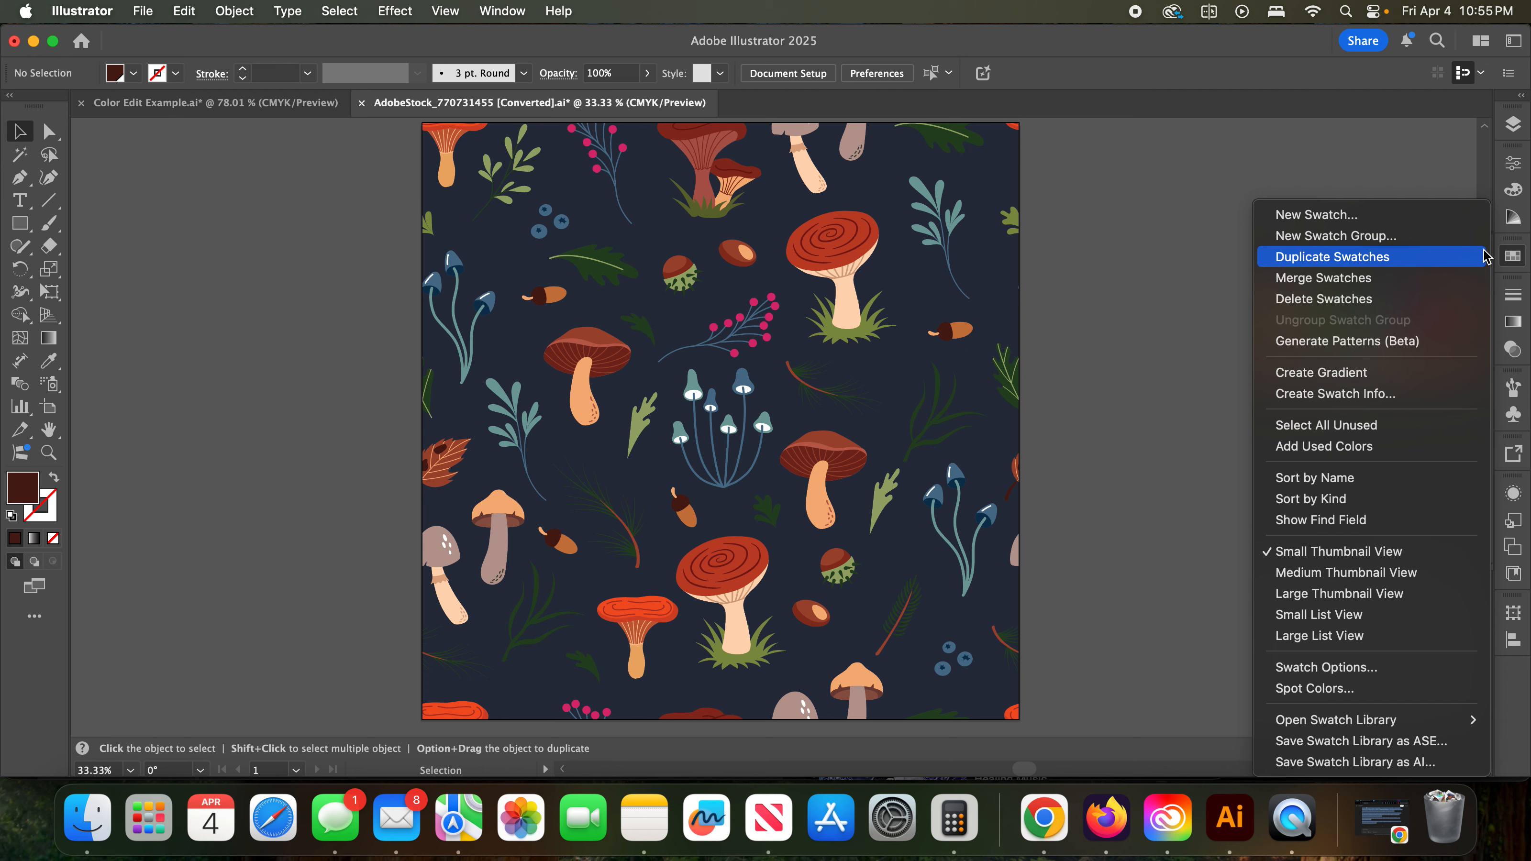
left_click(1329, 243)
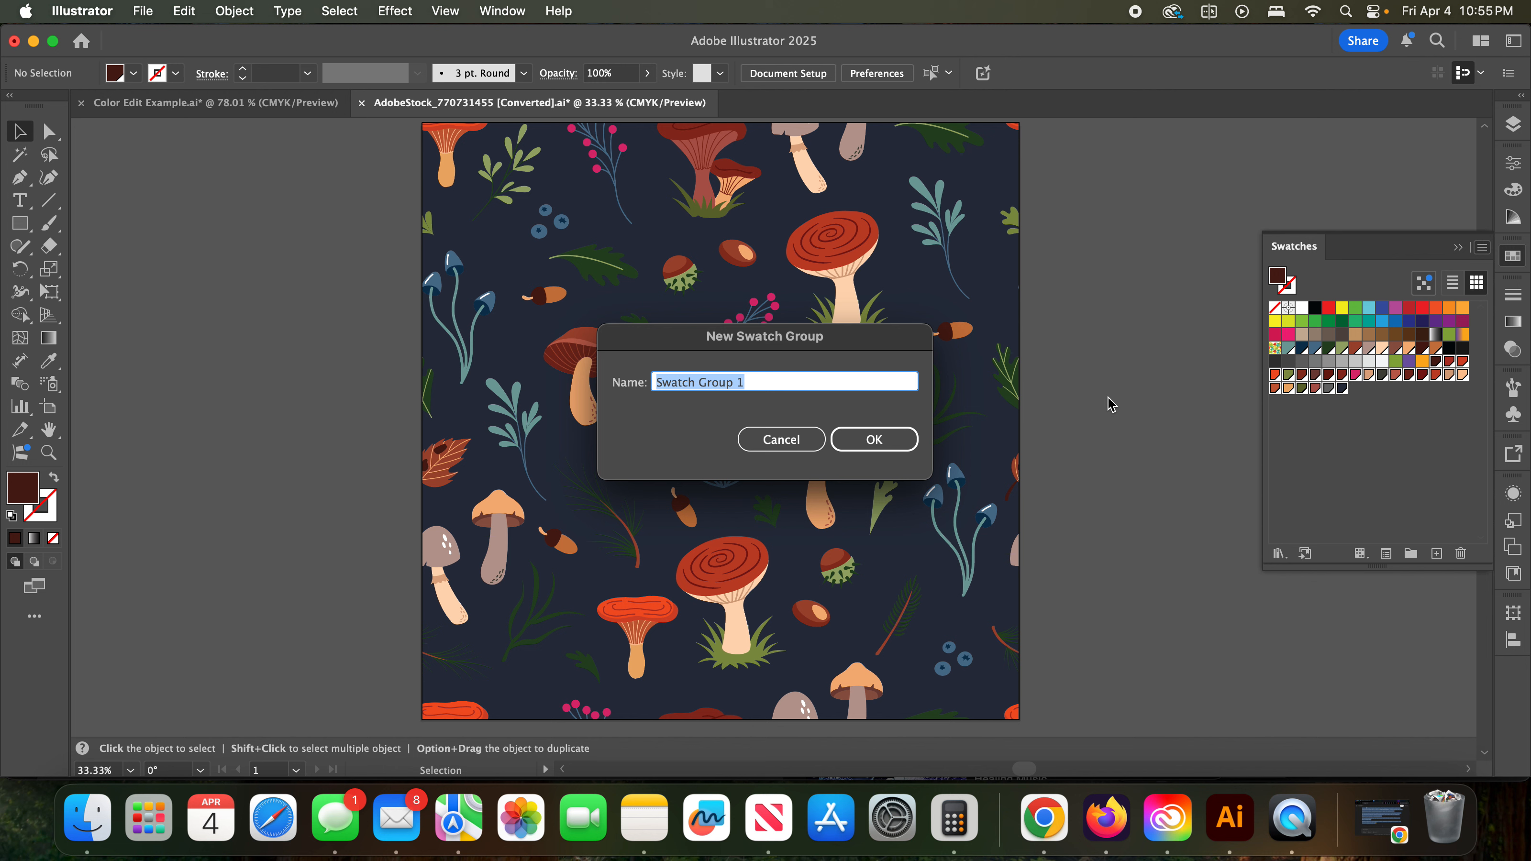
type("Mushromm")
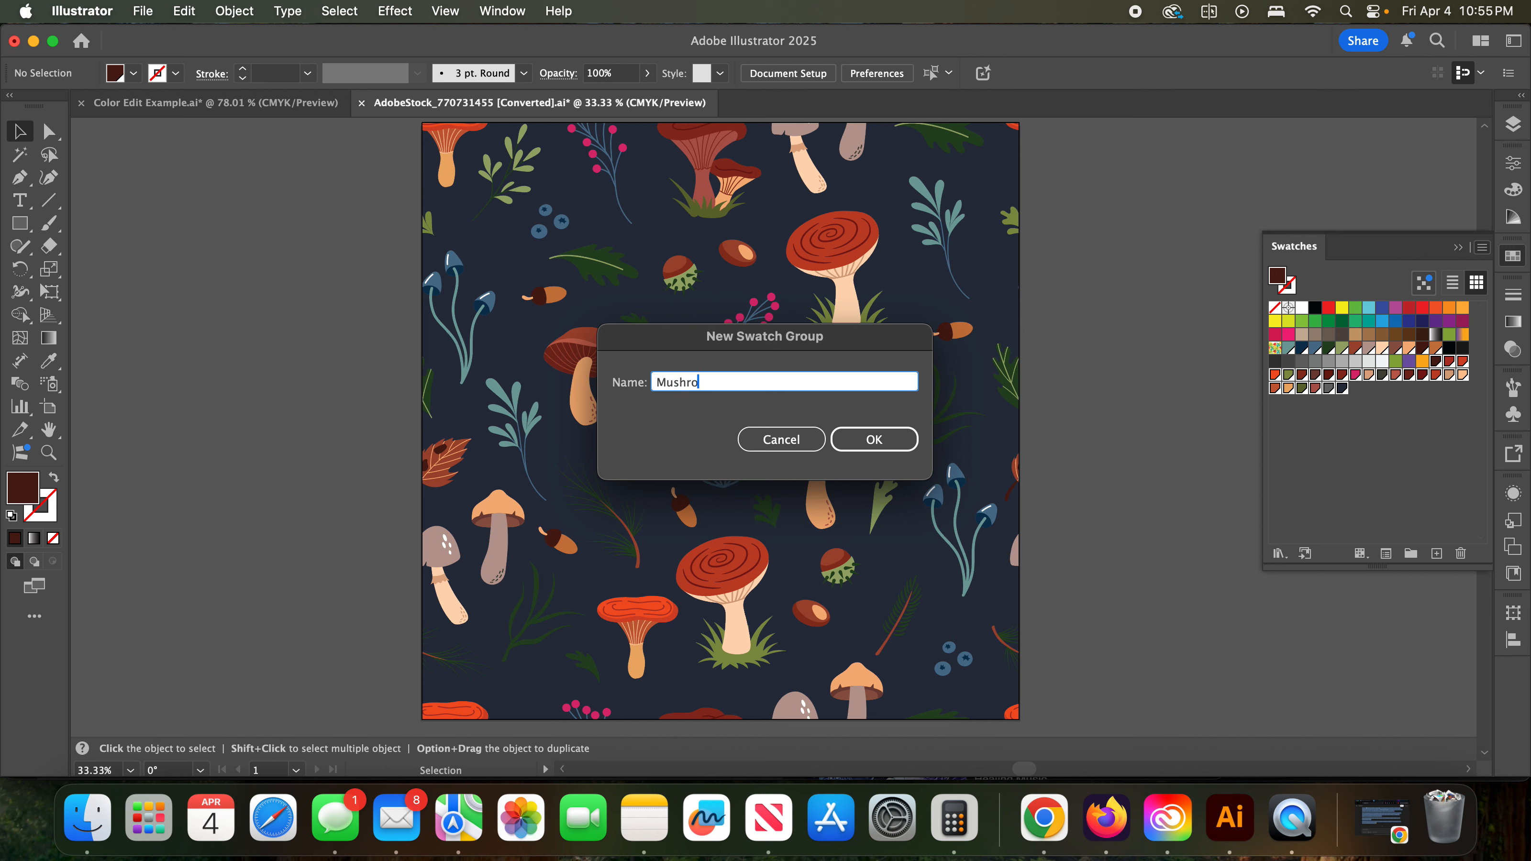
key("BackSpace")
key("BackSpace")
type("om Palate")
key("BackSpace")
type("te")
left_click(873, 439)
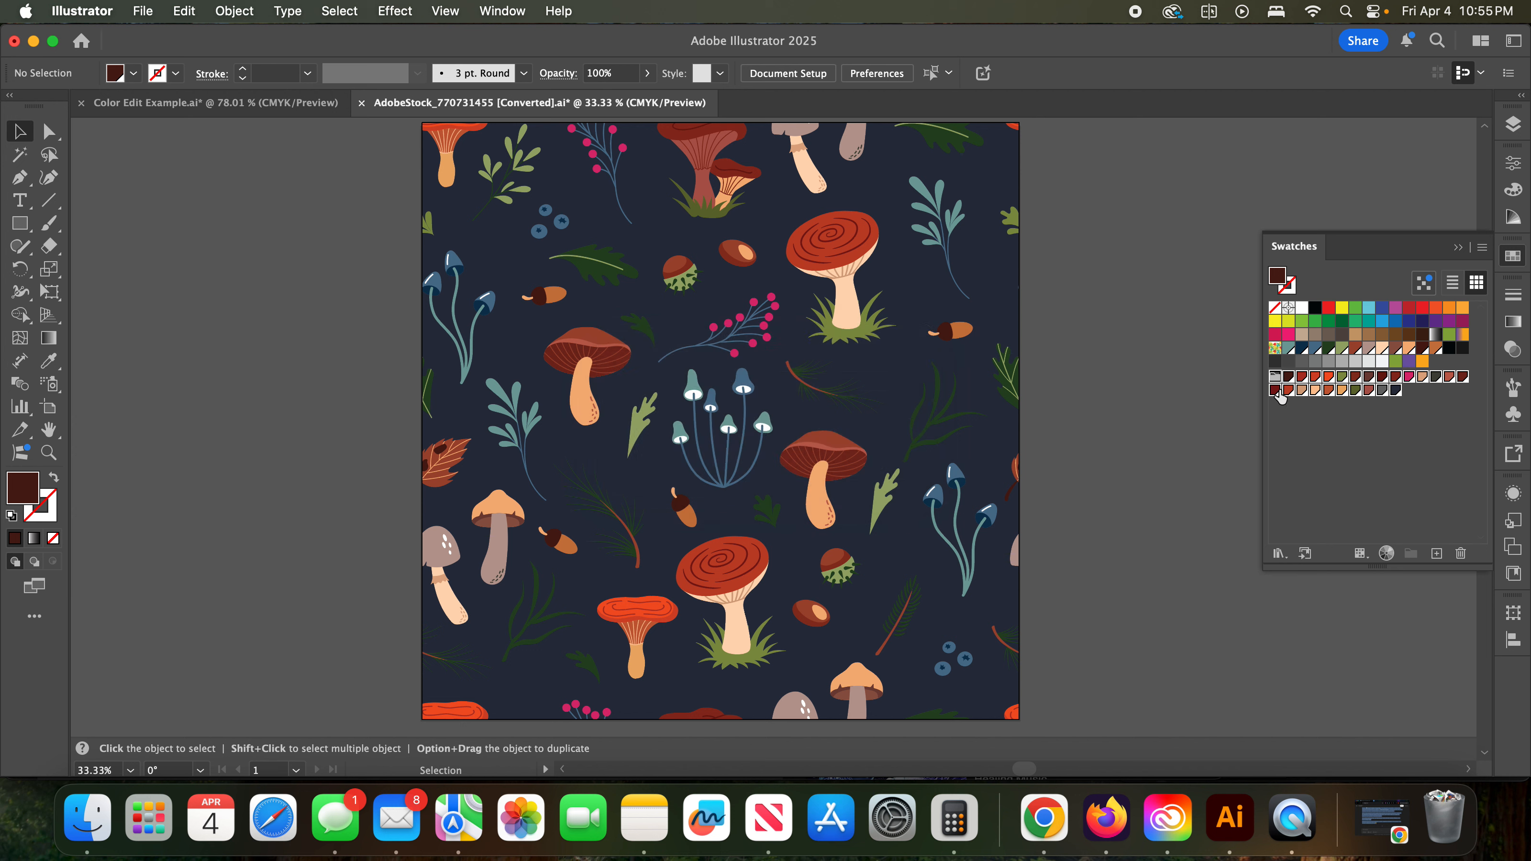
left_click(1283, 426)
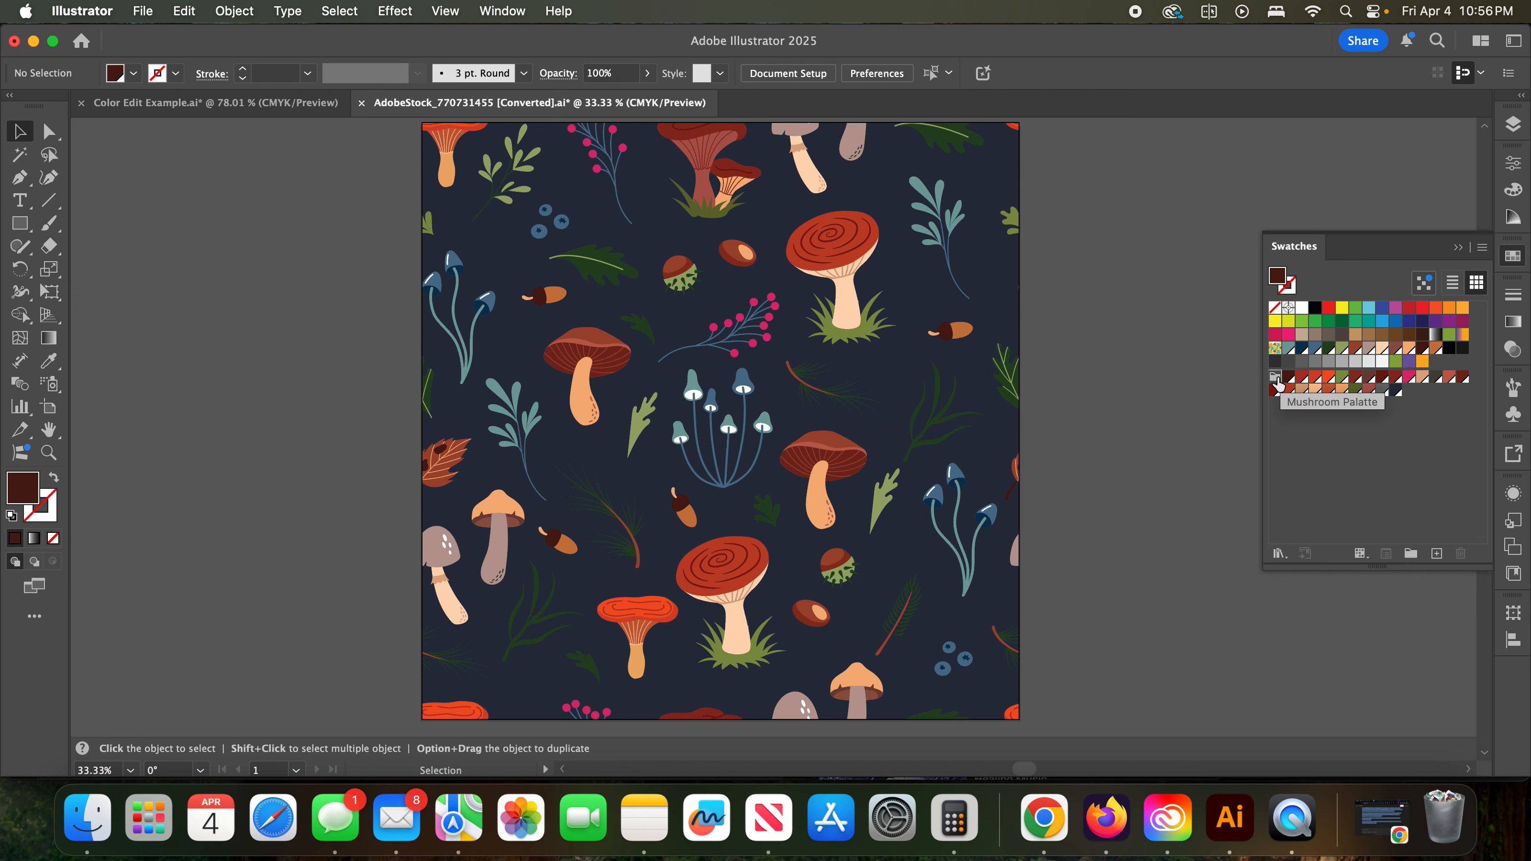
- Review the file name, format and destination folders for saving the swatches as a library, and cancel the save
left_click(1279, 554)
mouse_move(1286, 561)
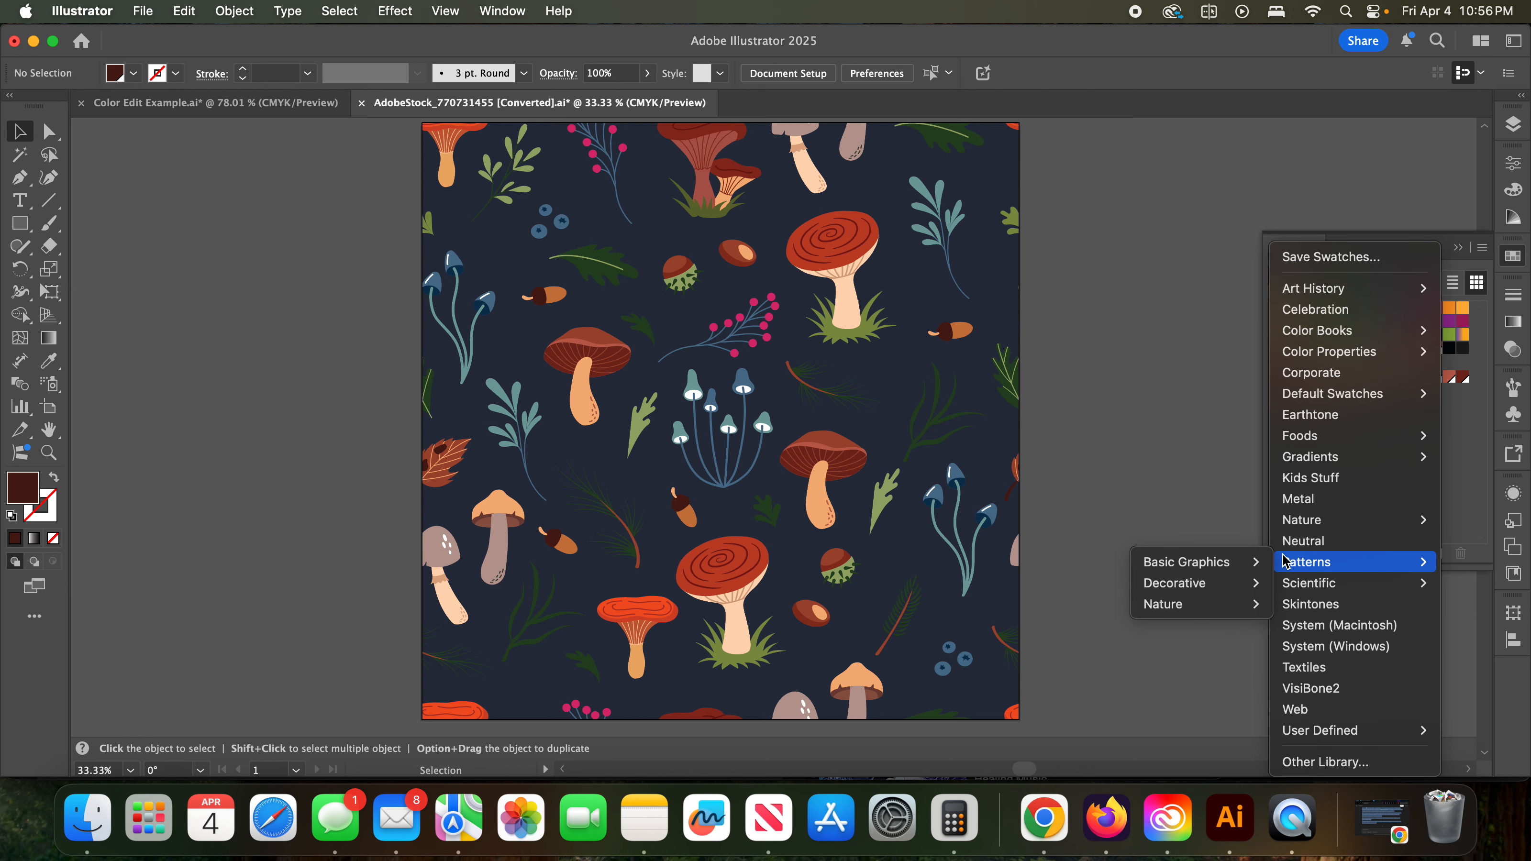
left_click(1351, 263)
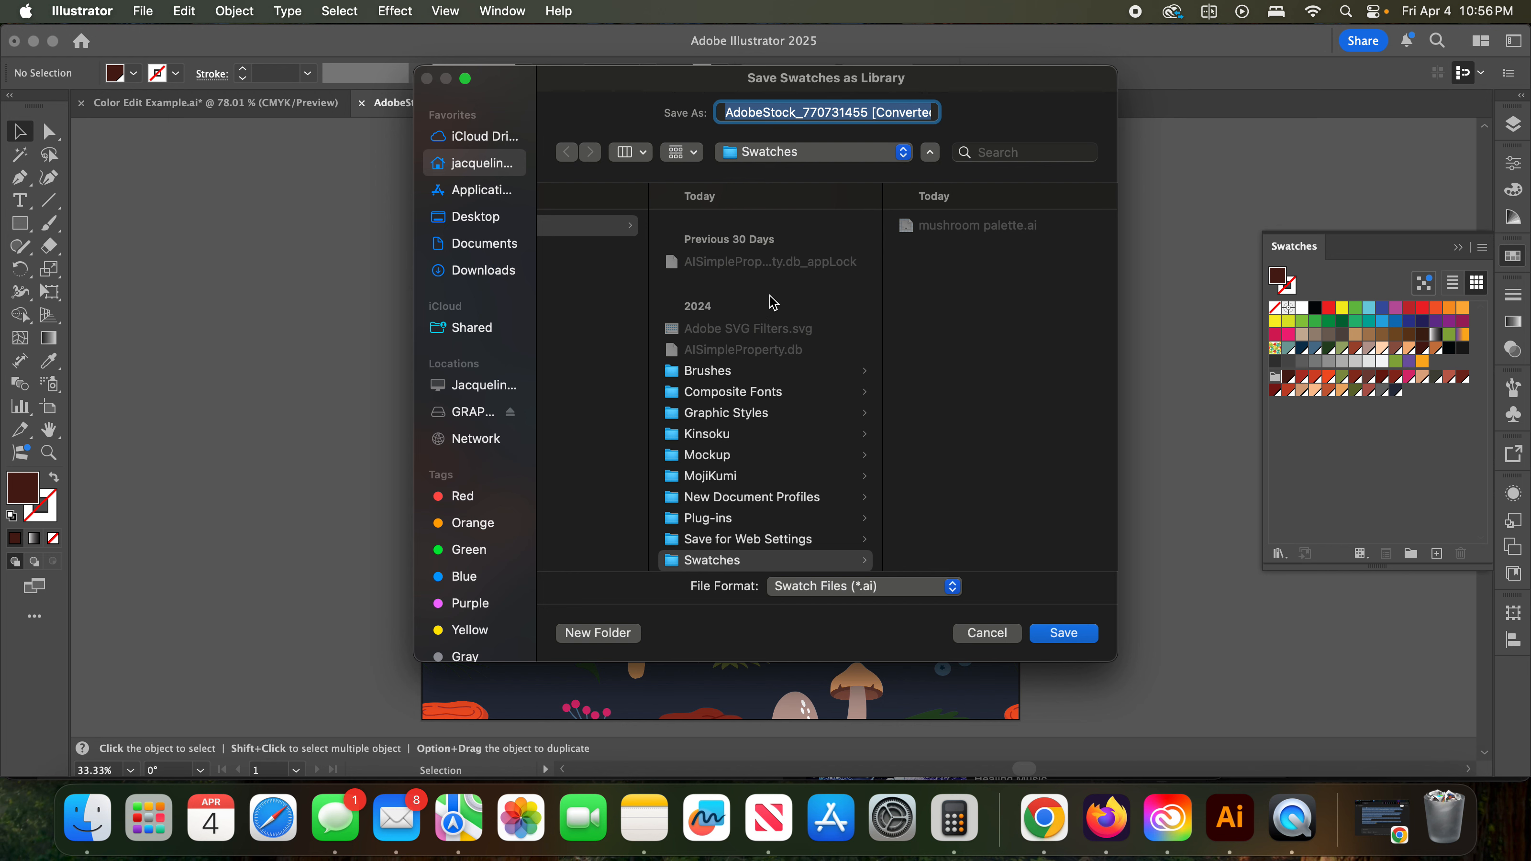
left_click(835, 156)
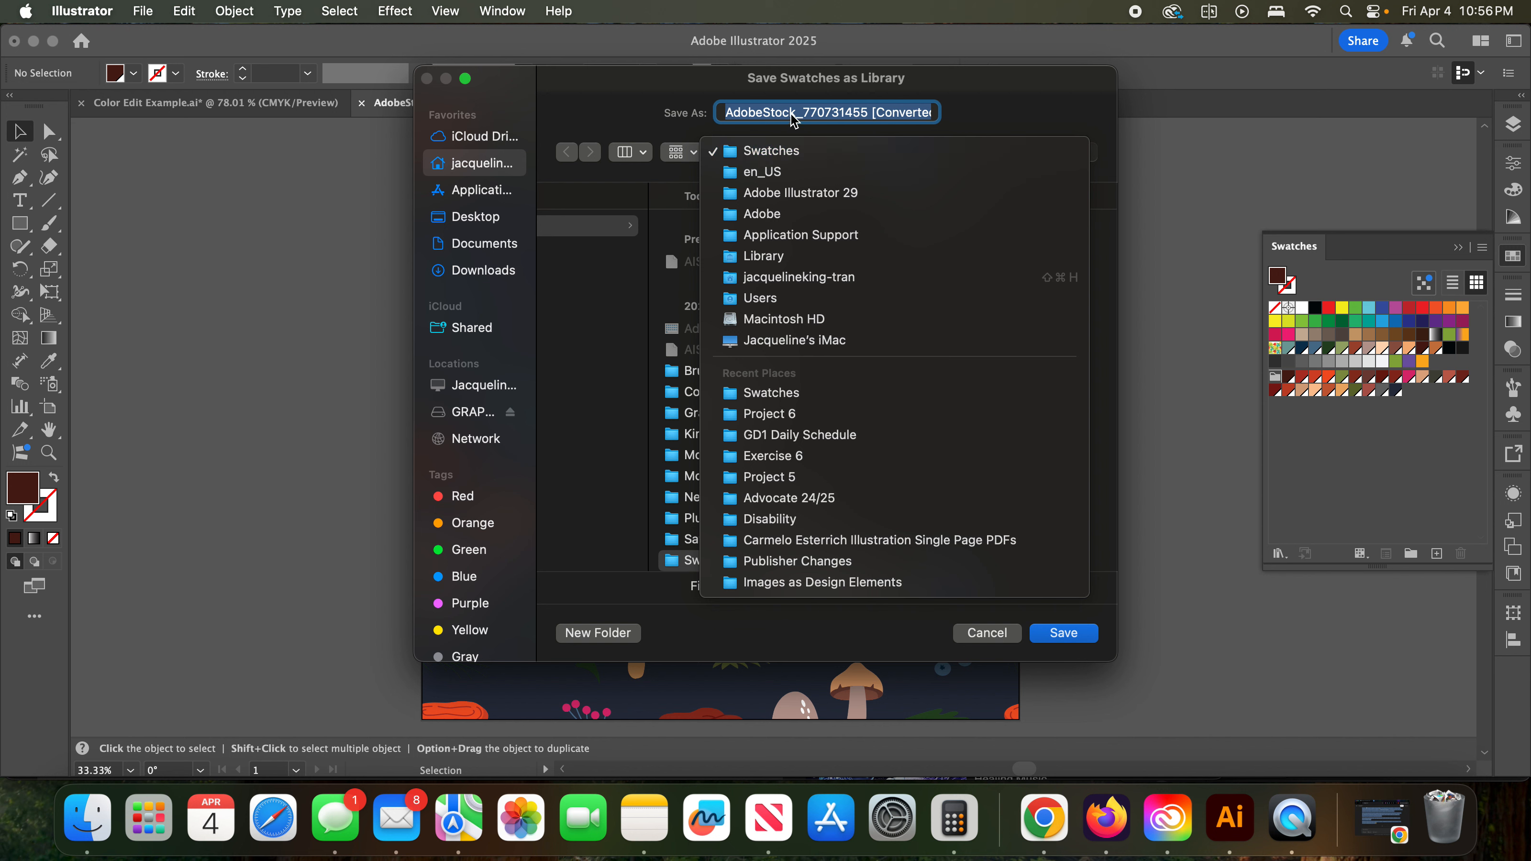
left_click(1000, 121)
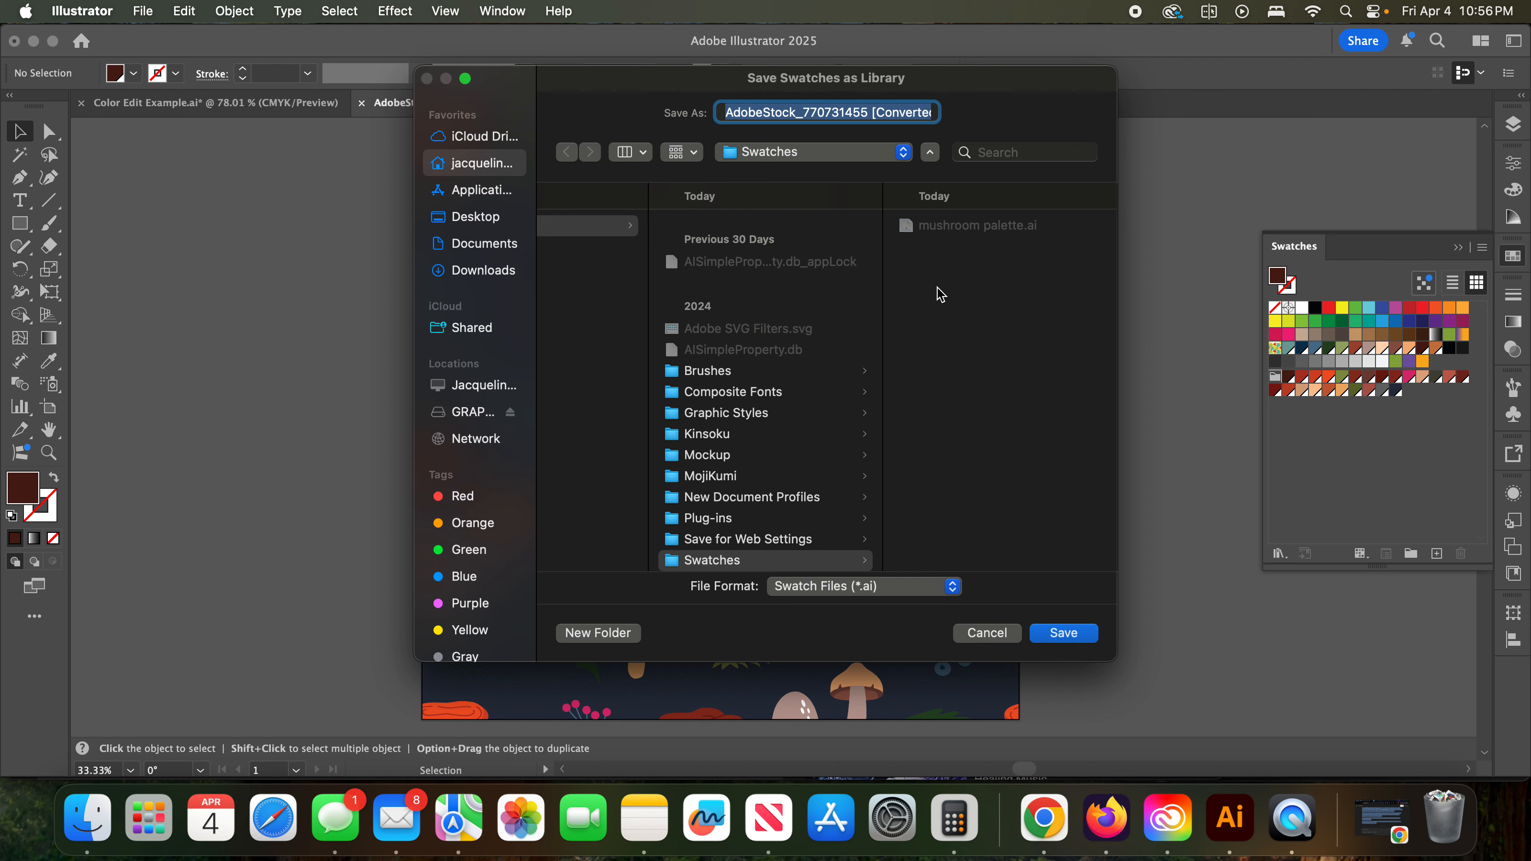
left_click(987, 633)
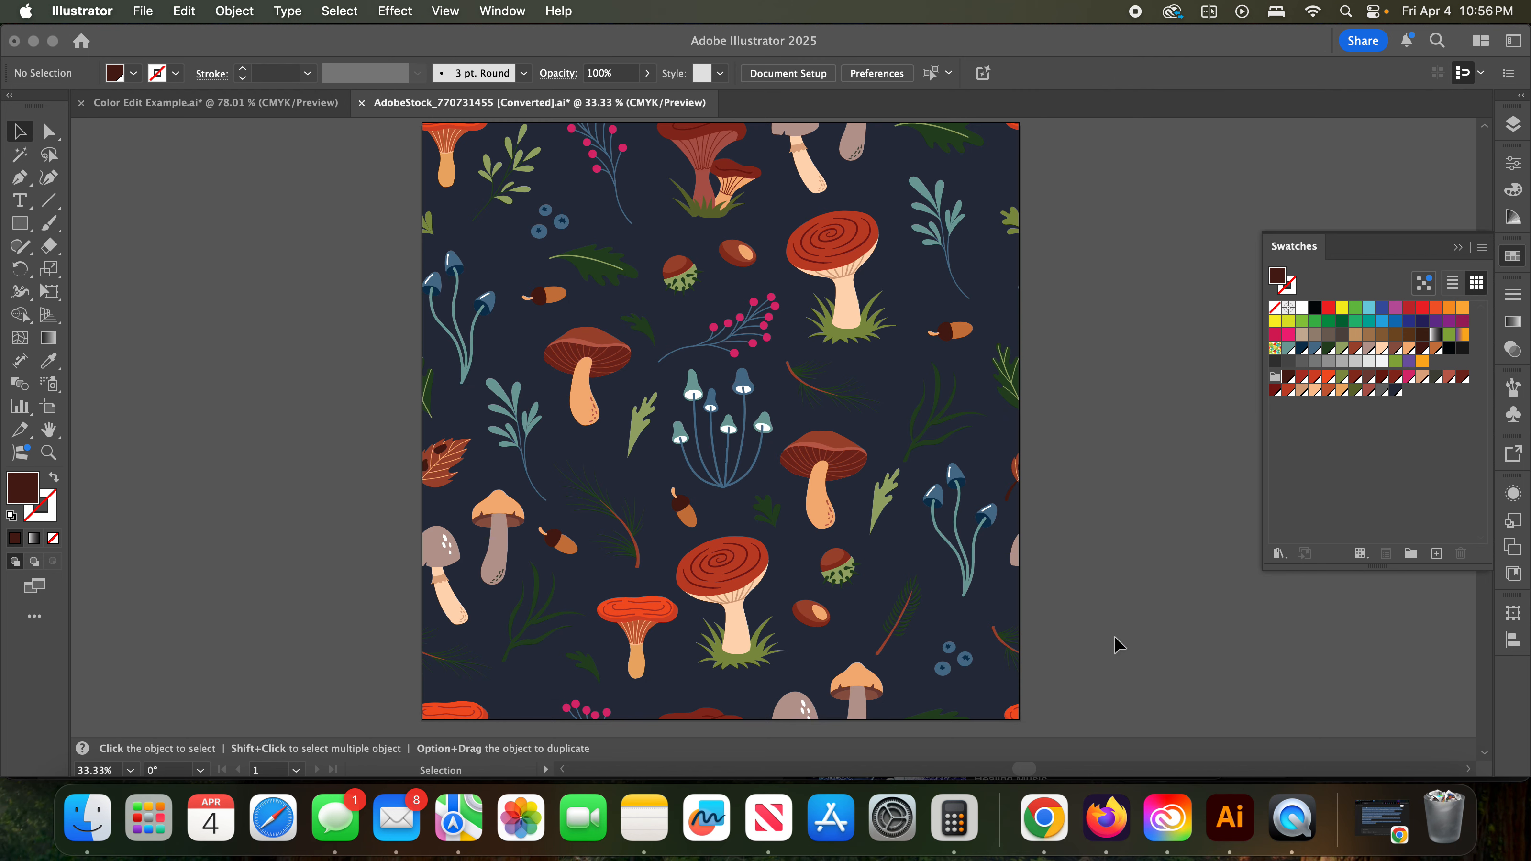
- Look up the user-defined swatch libraries without loading one
left_click(1283, 555)
mouse_move(1288, 556)
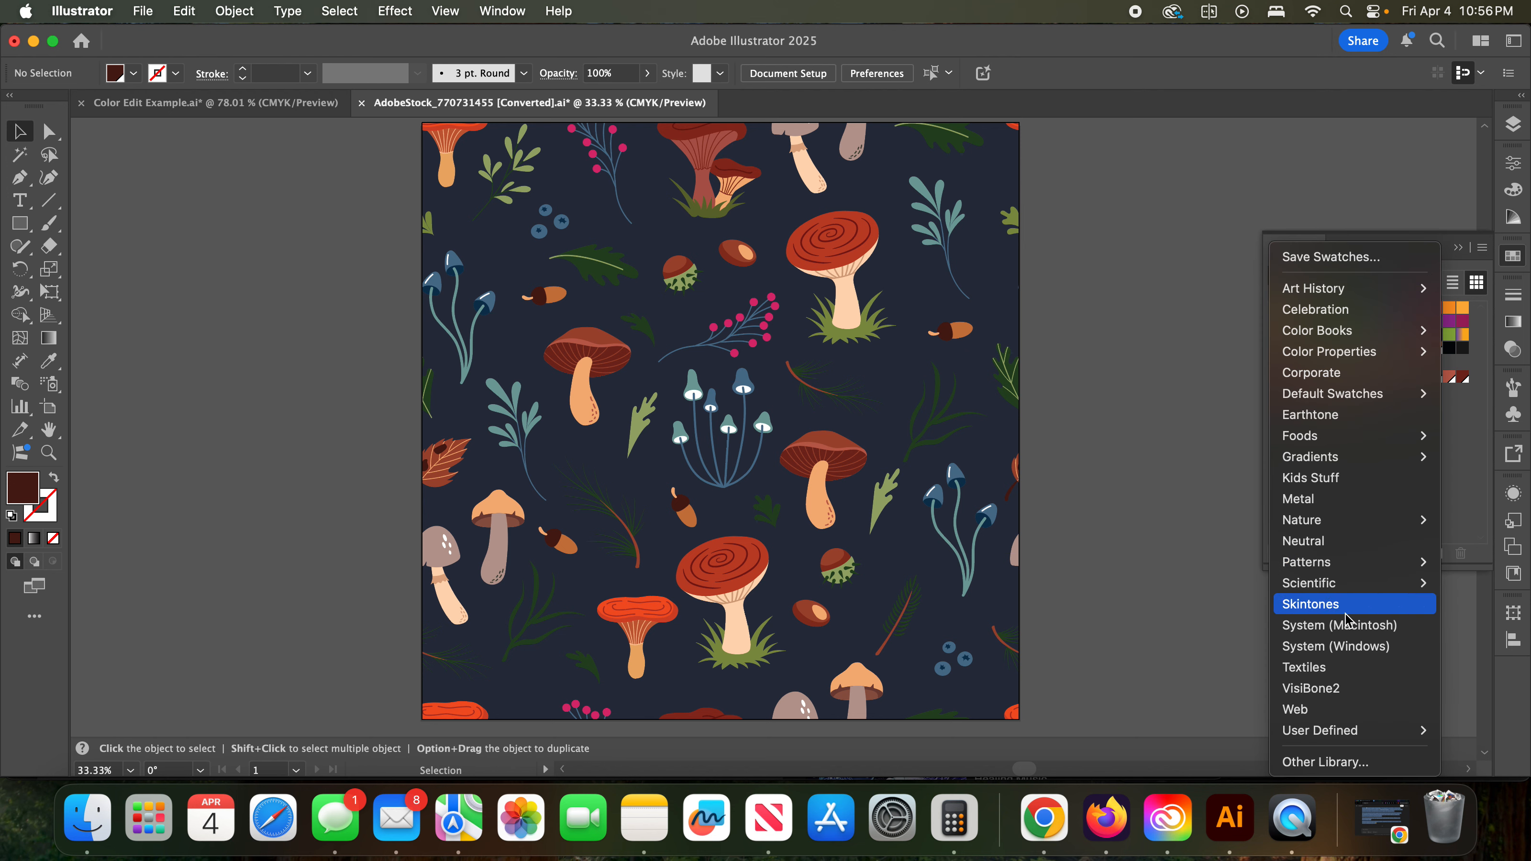
mouse_move(1345, 739)
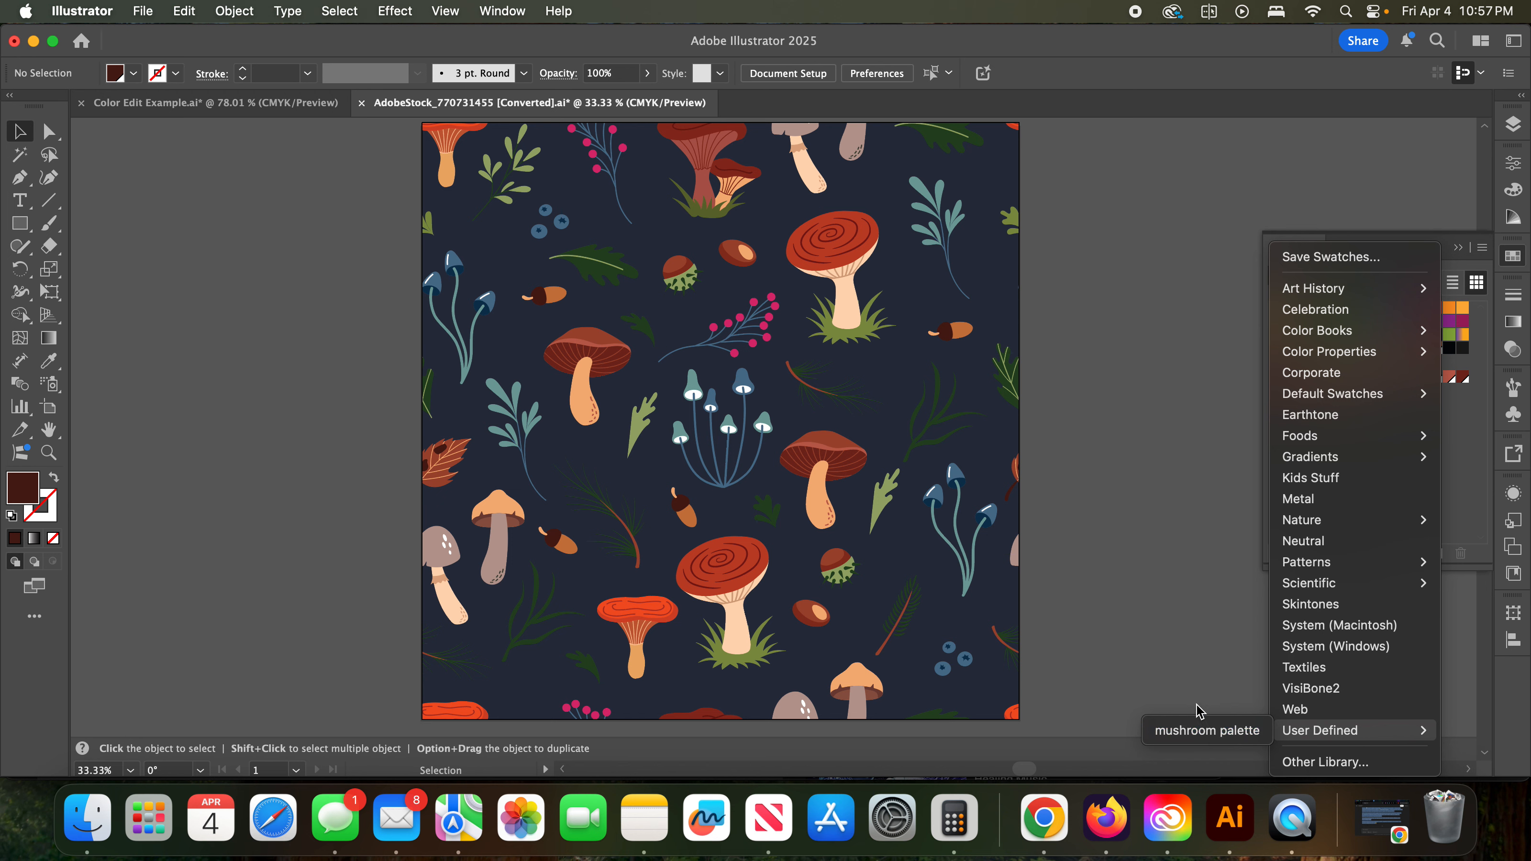
left_click(1191, 672)
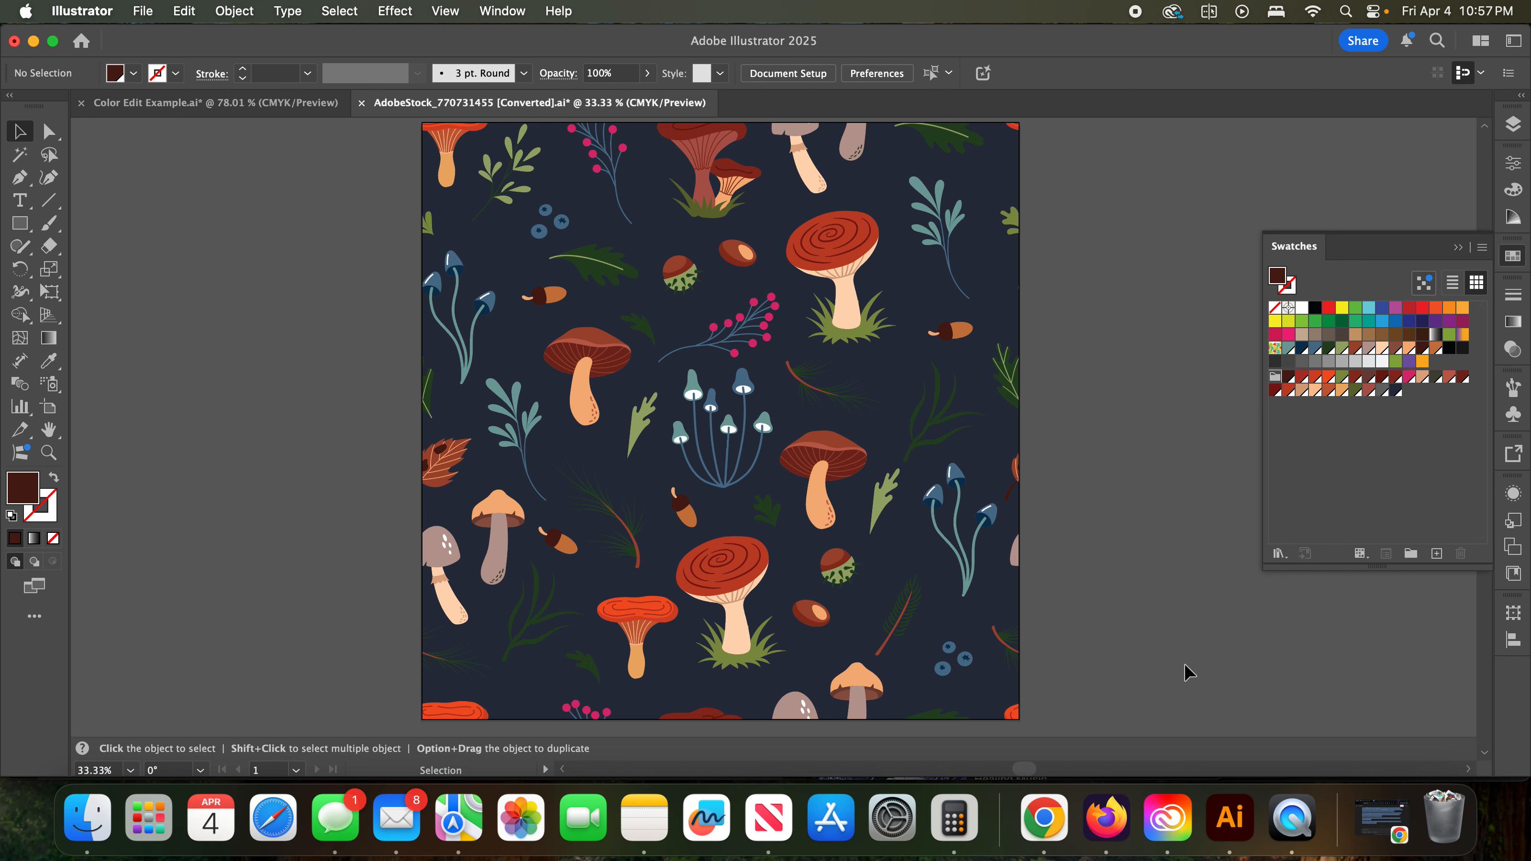
scroll(1185, 665, "right", 1)
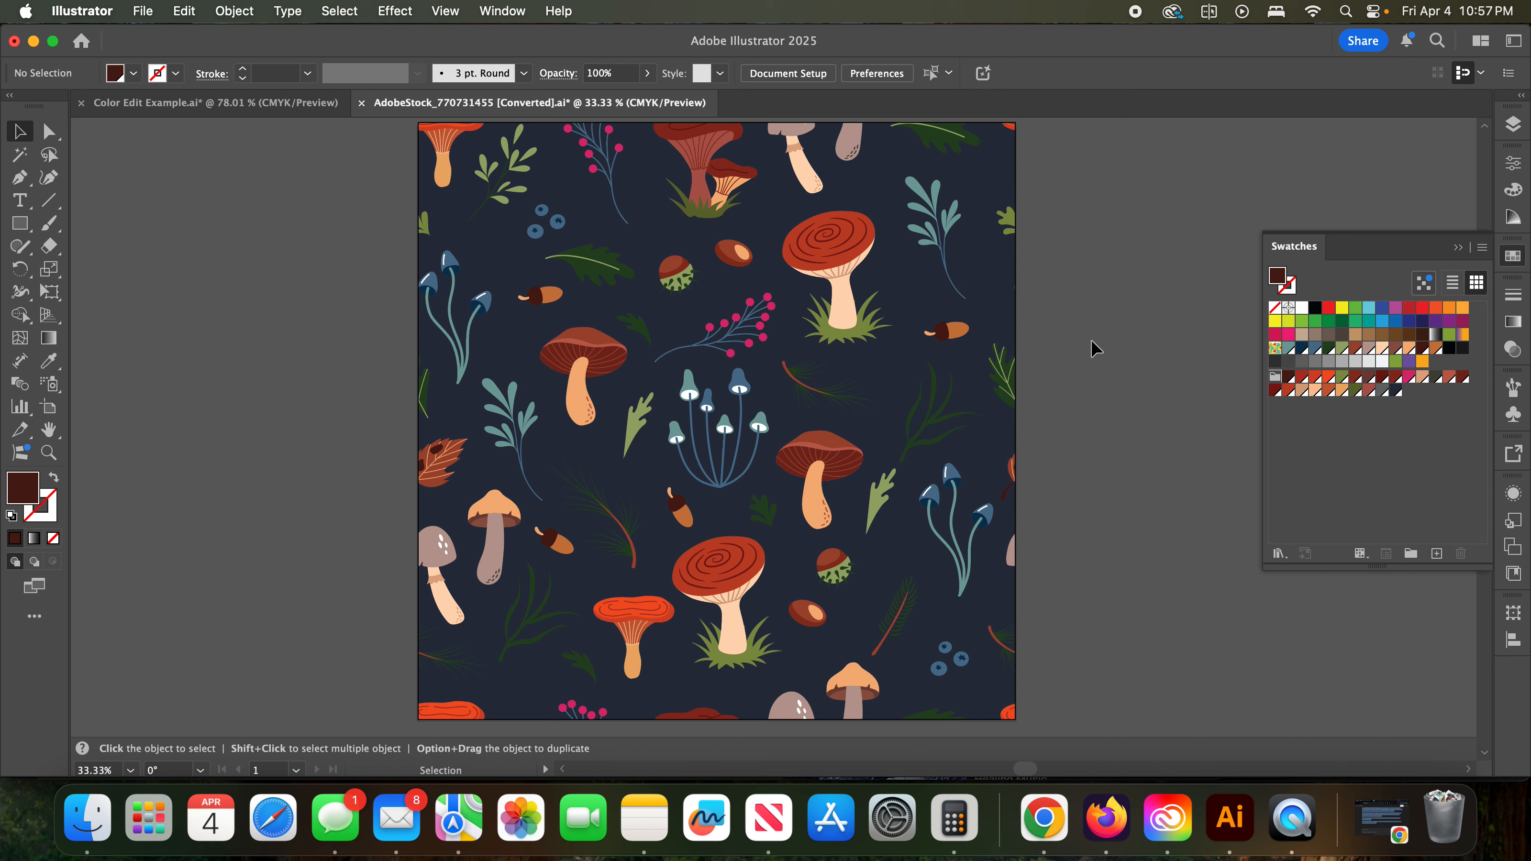
- Try setting cyan to 89% in the global swatch "R=255 G=216 B=182" used on the isolated upper red mushroom's stem
left_click(843, 298)
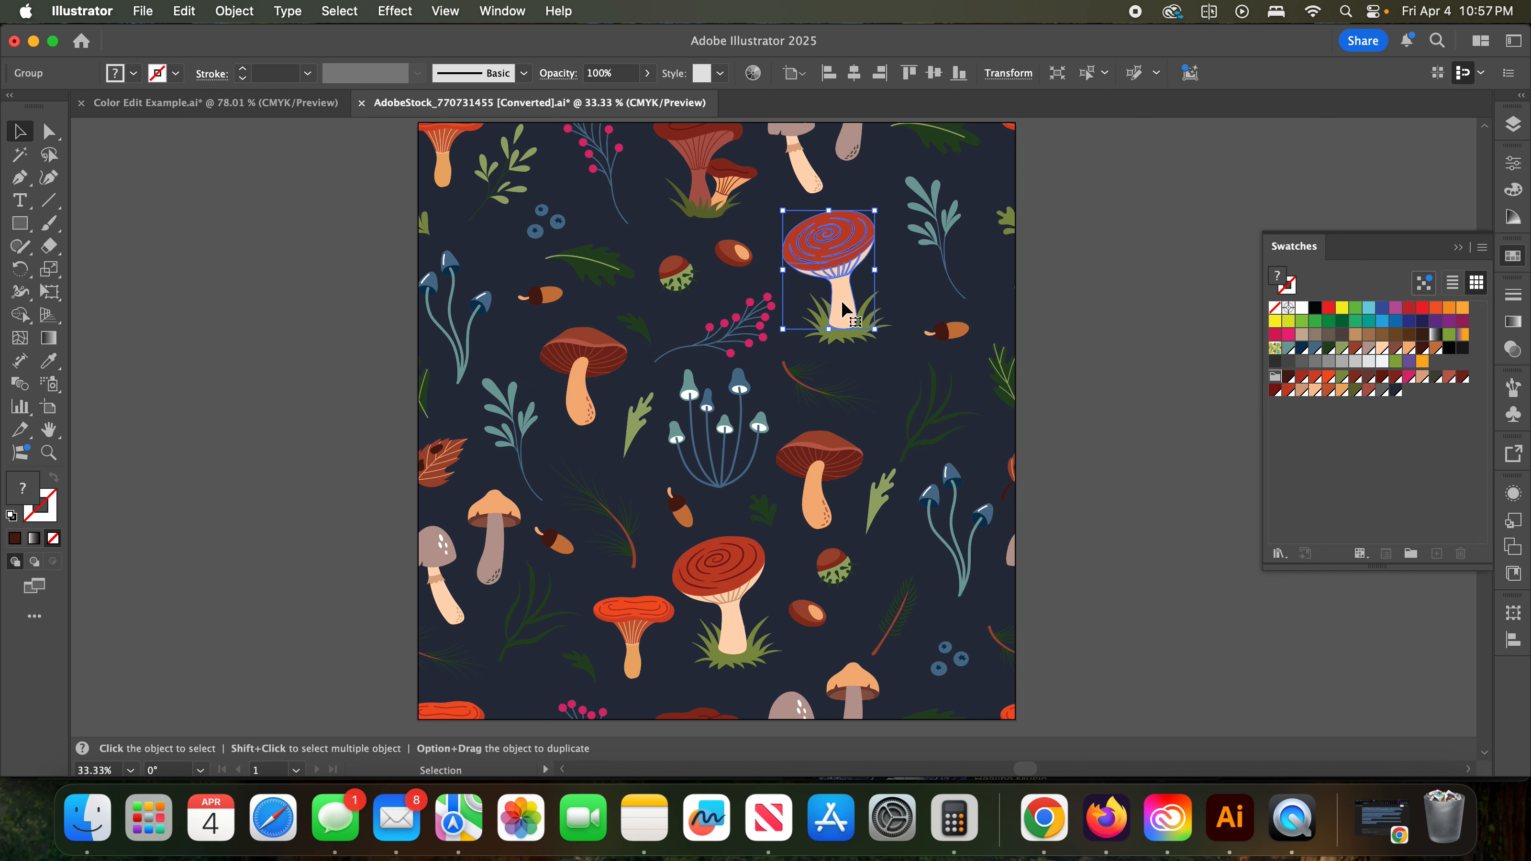
double_click(841, 301)
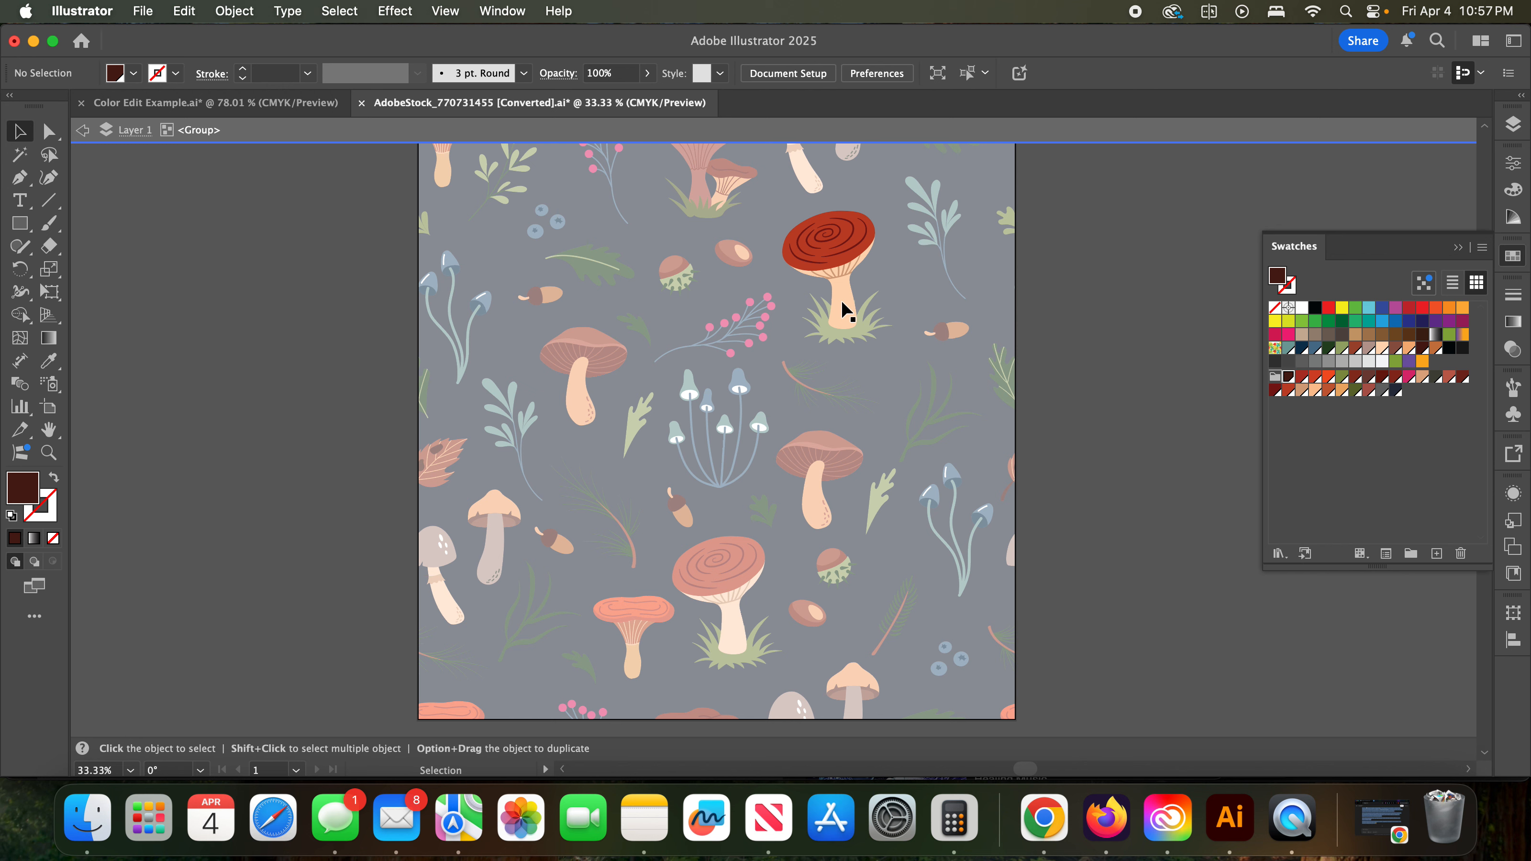
double_click(841, 301)
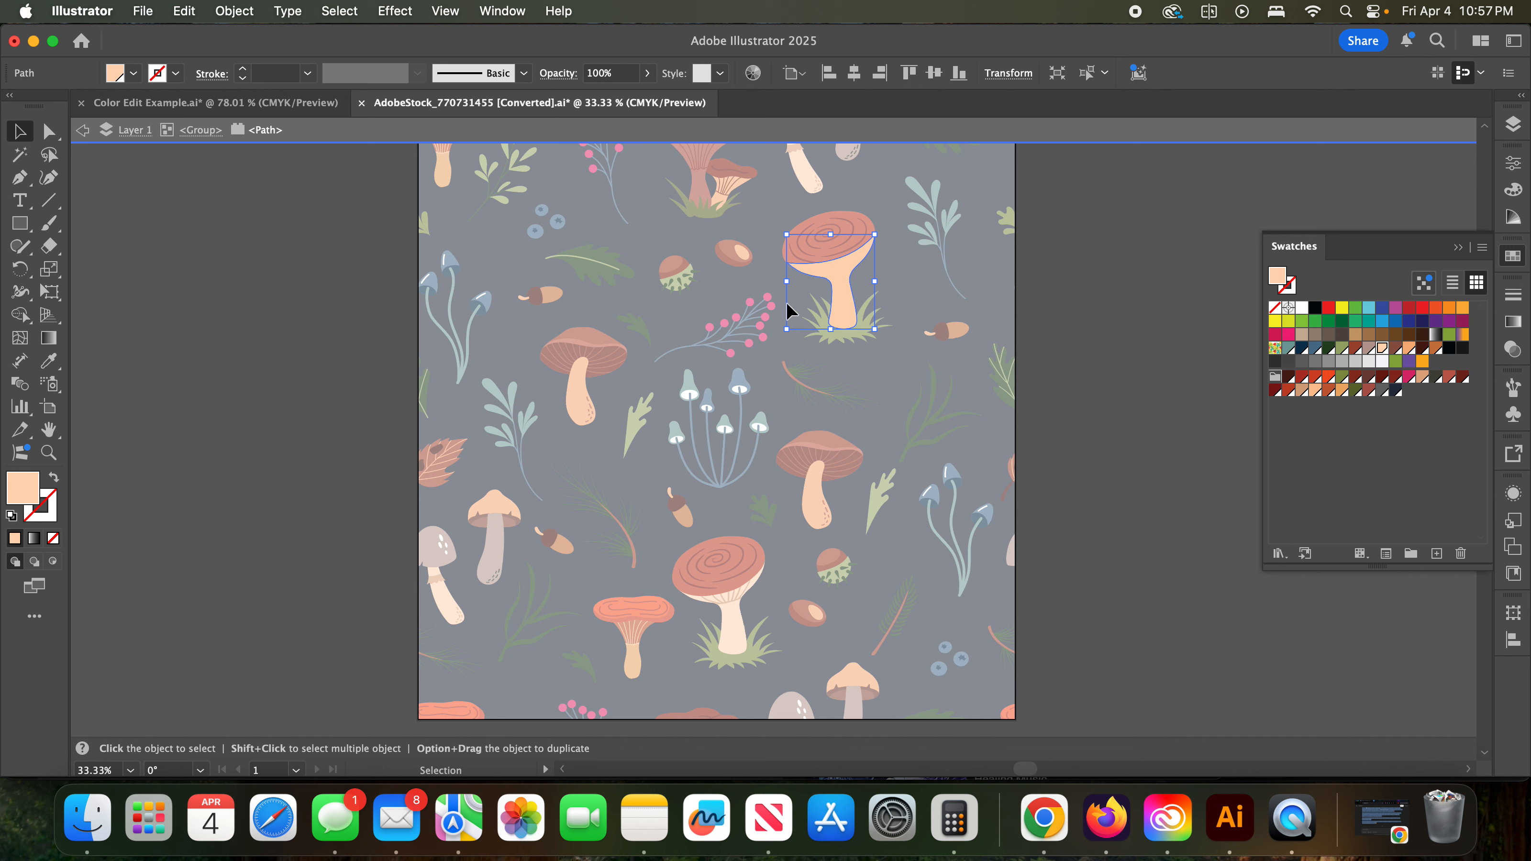
double_click(1382, 350)
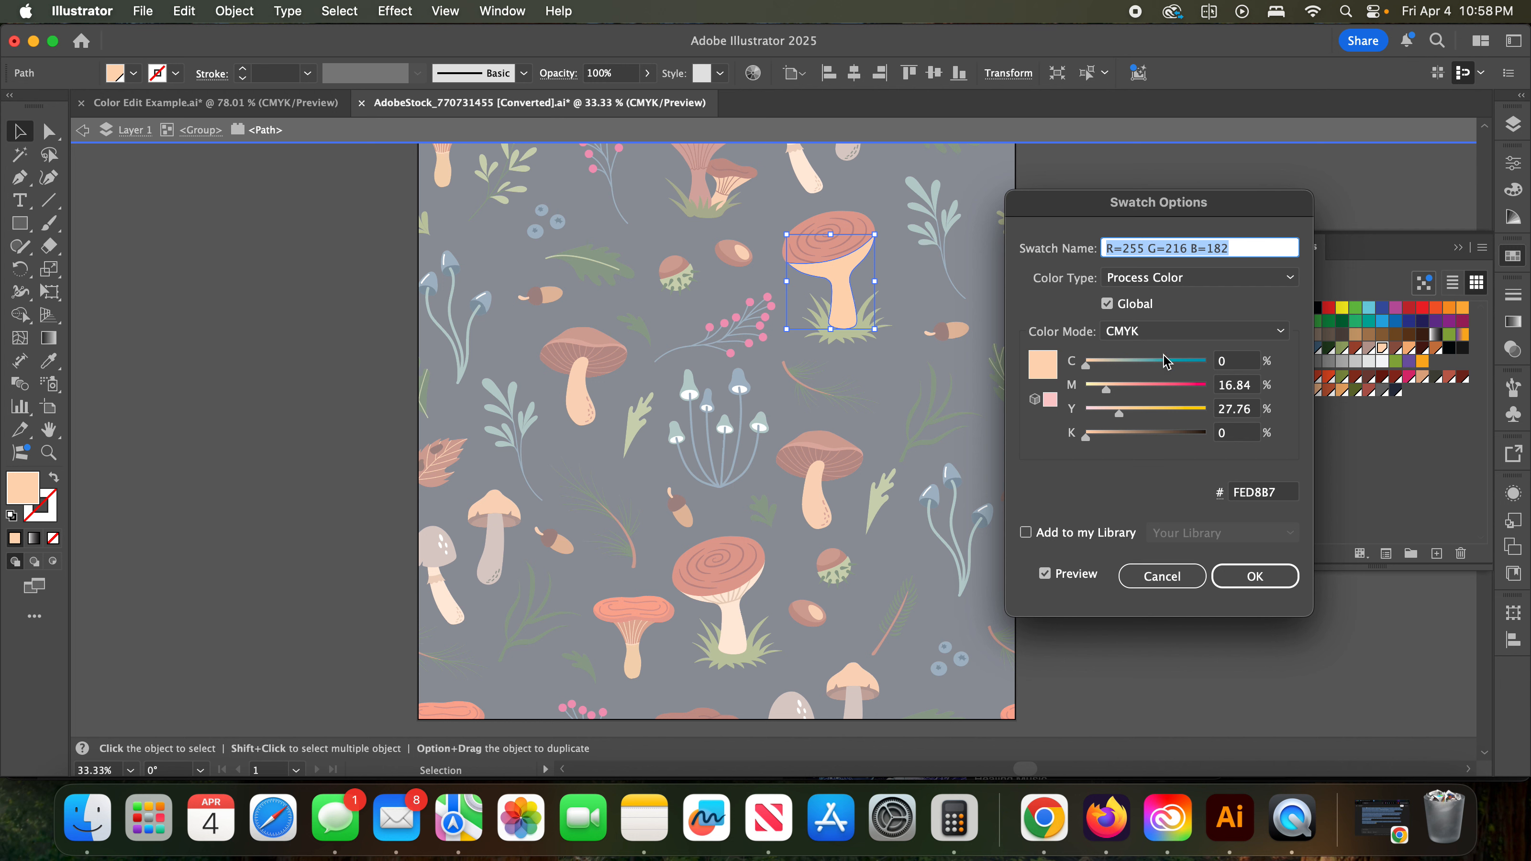
left_click_drag(1086, 371, 1194, 371)
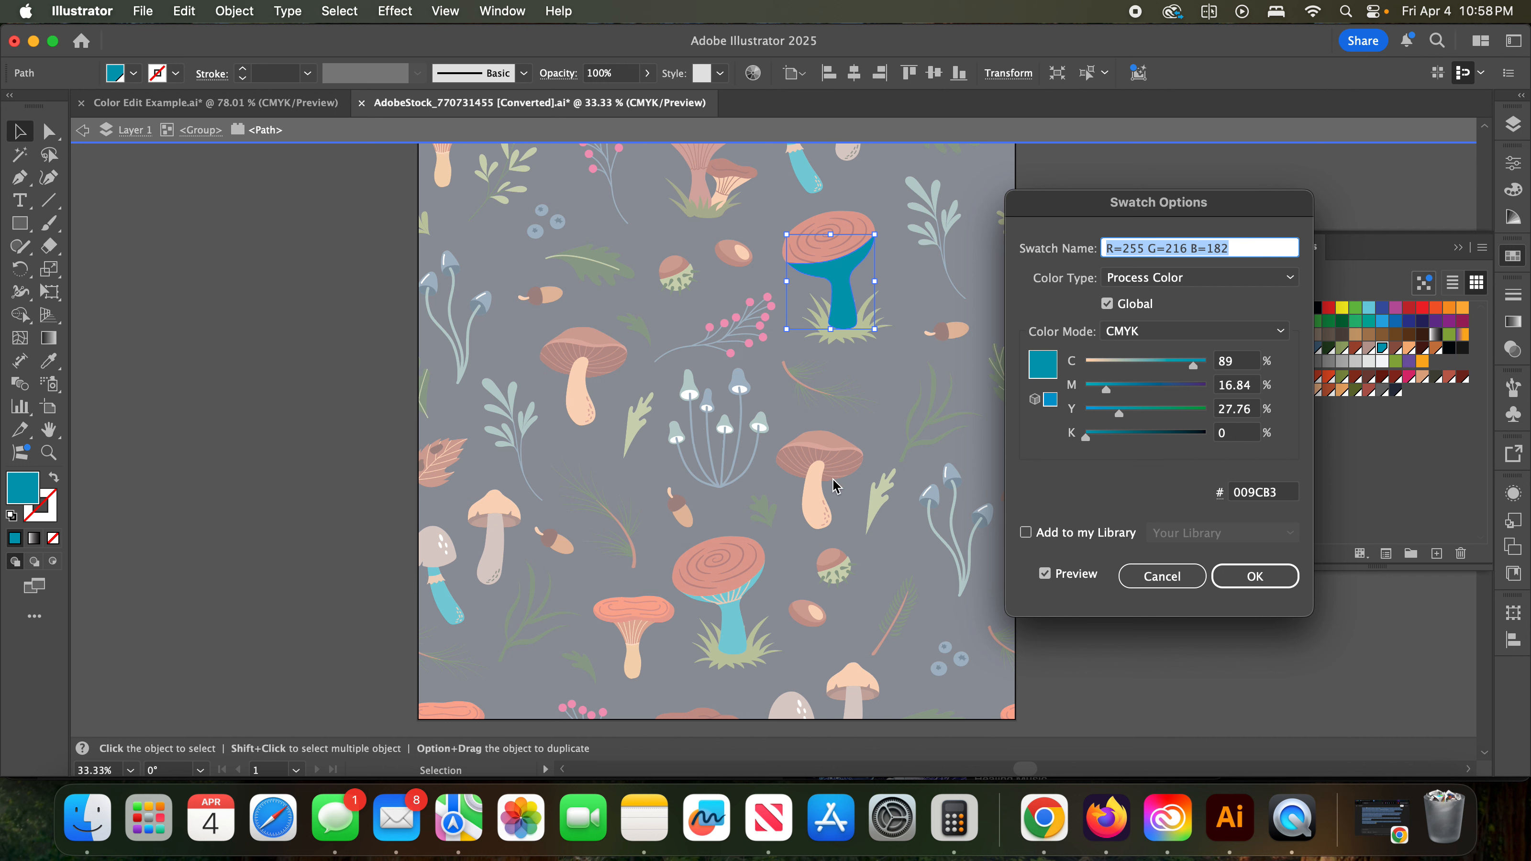
left_click(1174, 584)
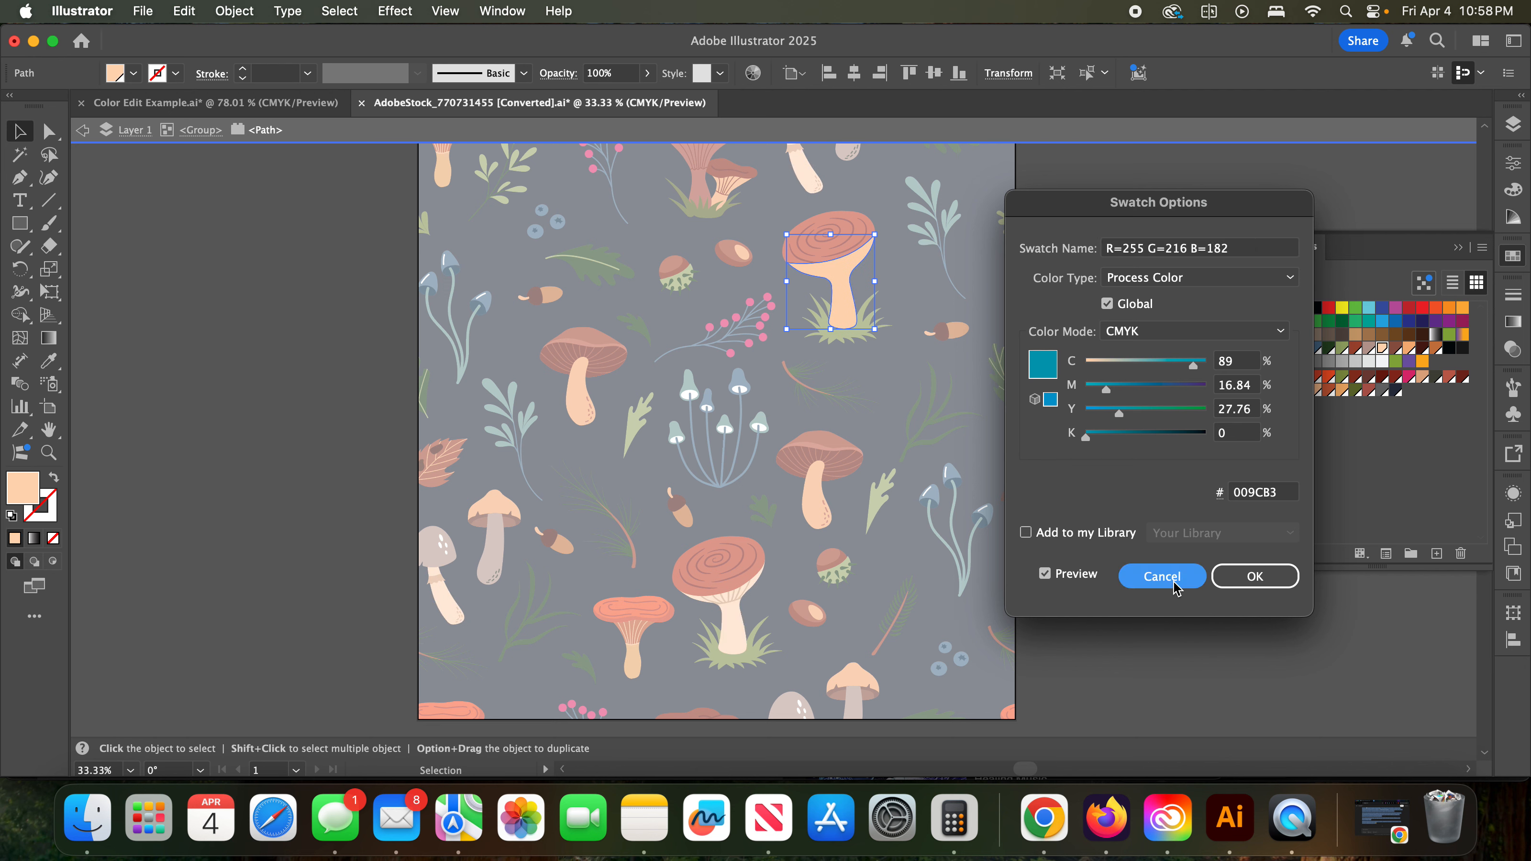
double_click(1100, 502)
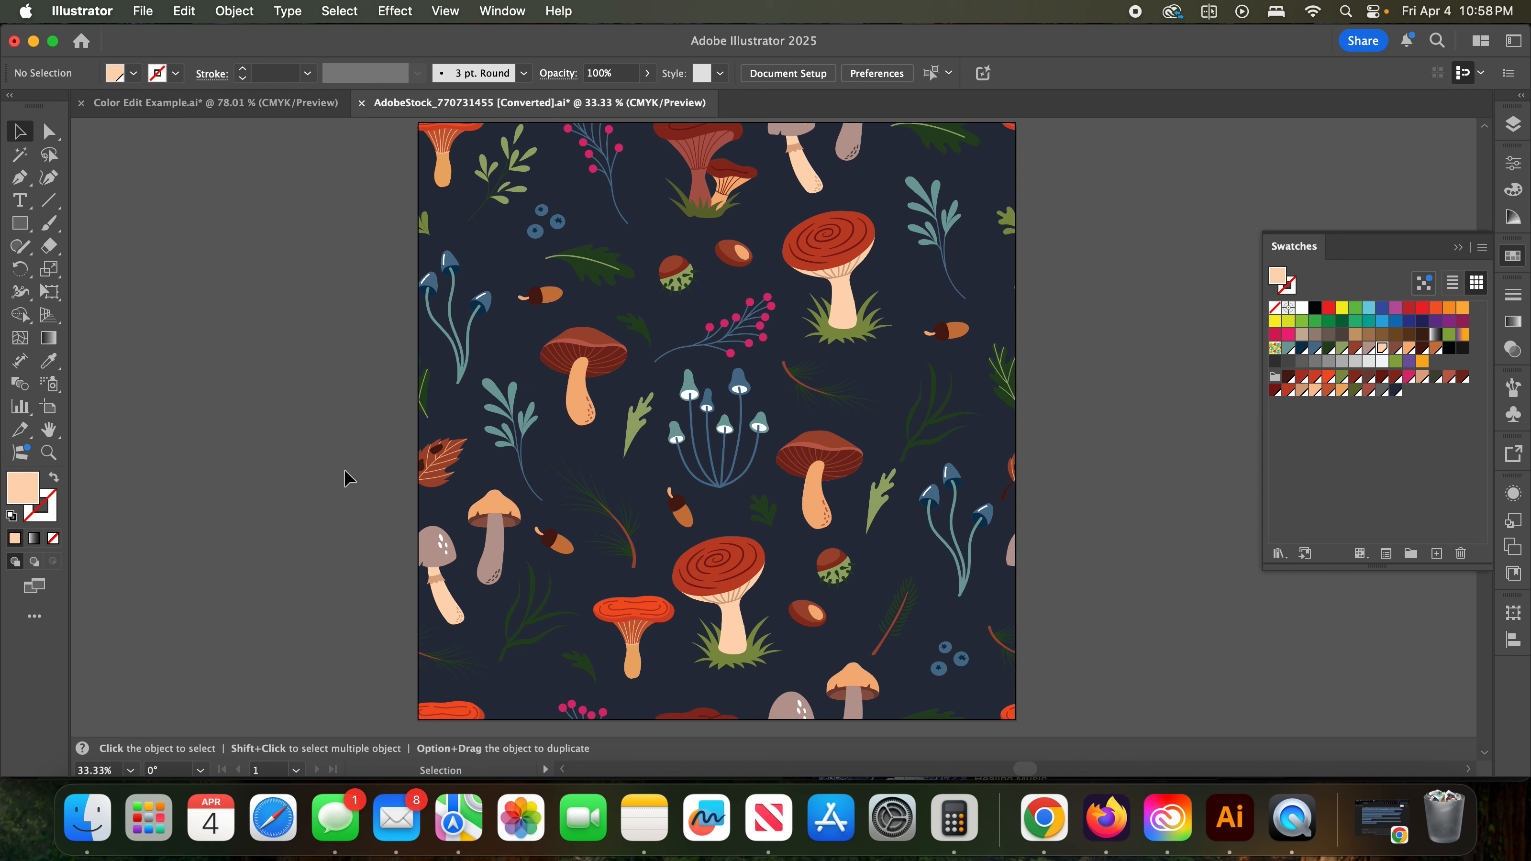
- View the fill color's values and the document's swatch list in the Color Picker, and cancel it
double_click(23, 489)
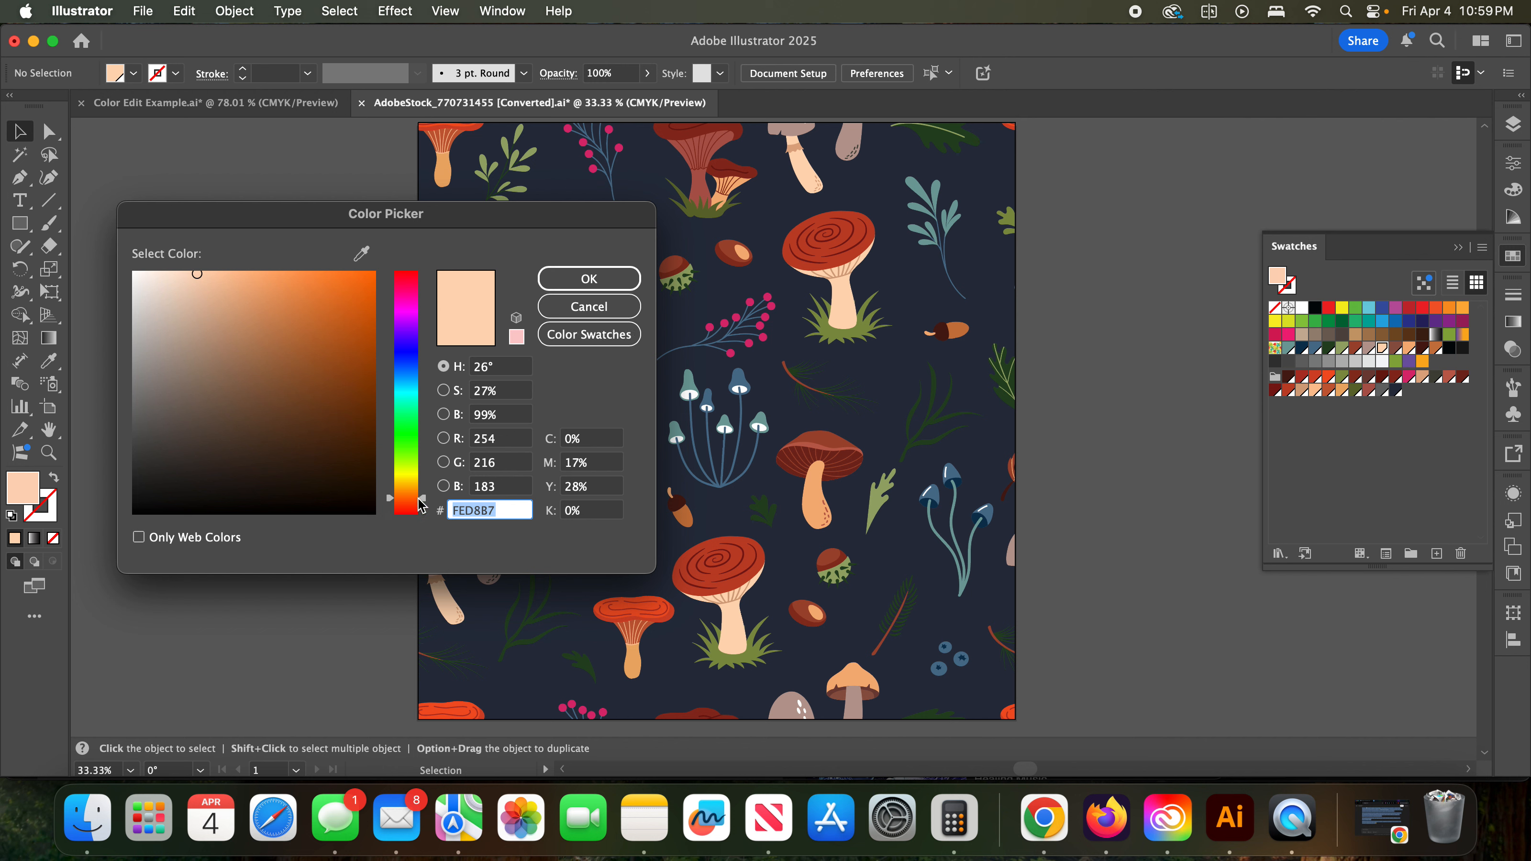
left_click(577, 315)
left_click(588, 335)
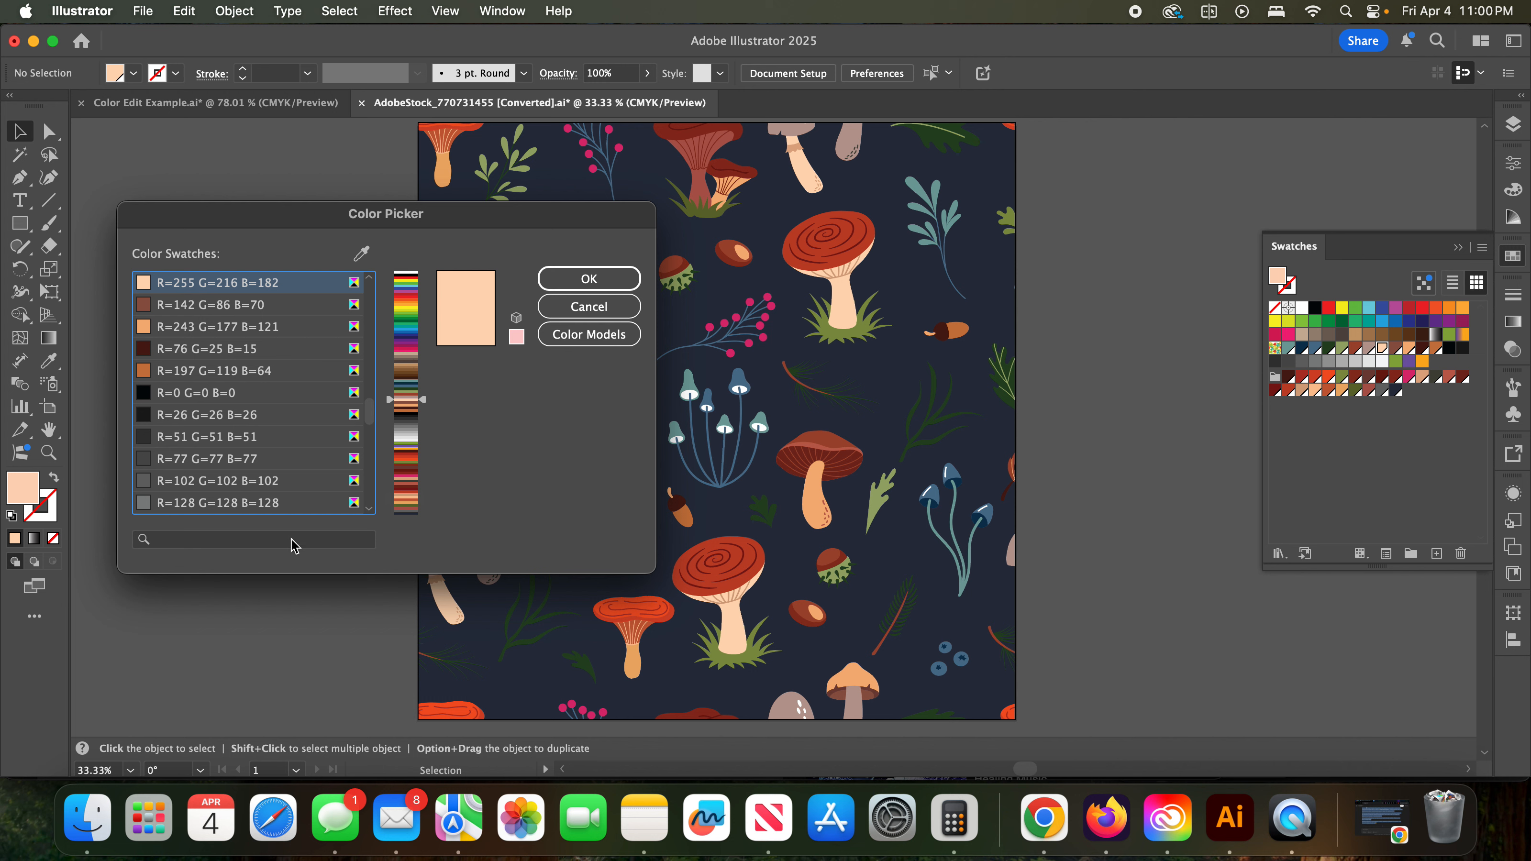
left_click(586, 309)
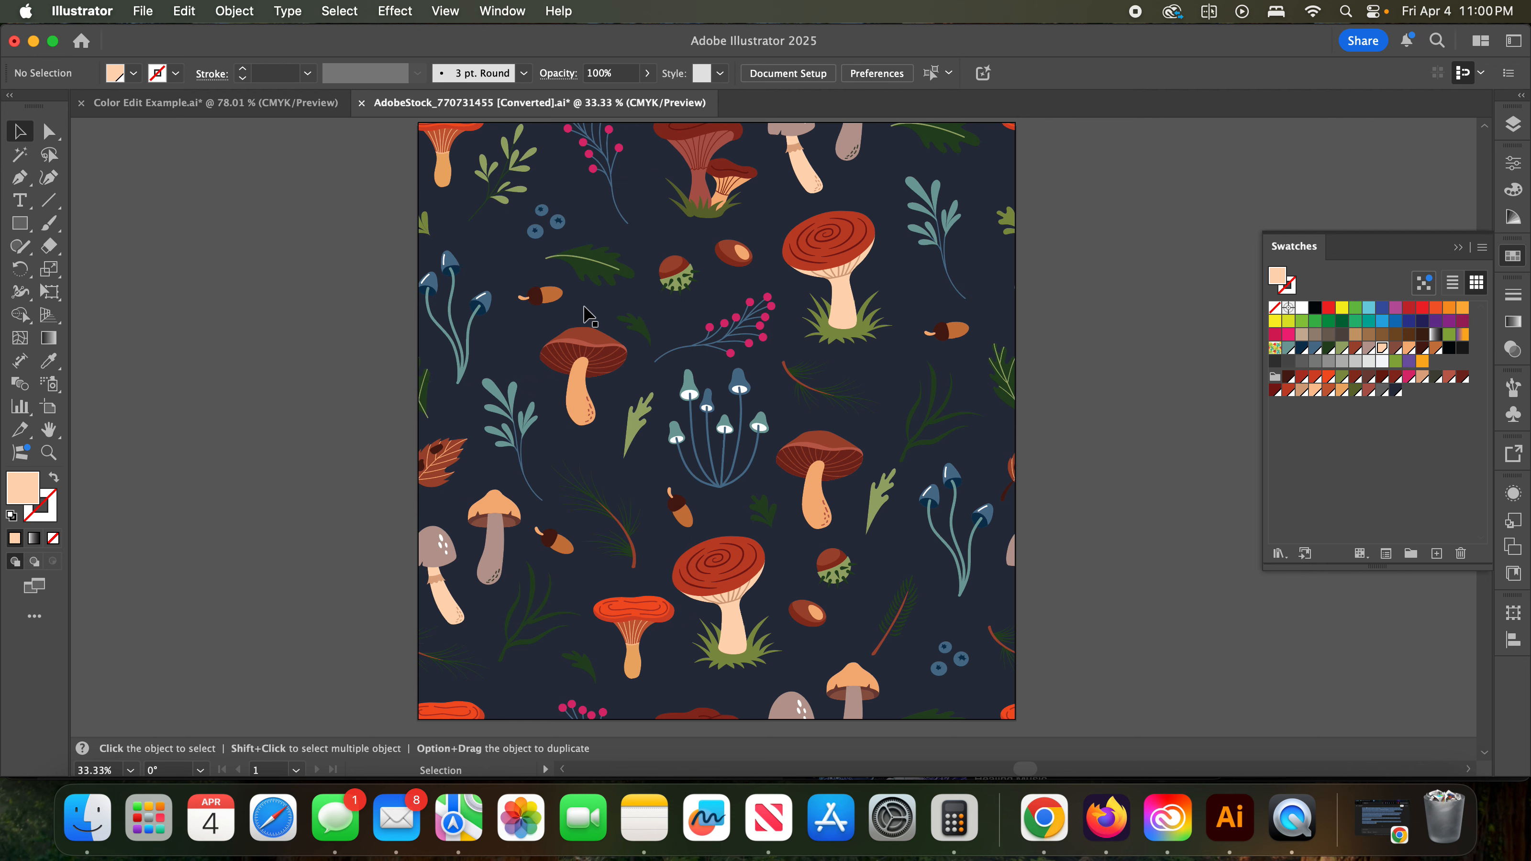
- Show the Color Guide for the selected navy background in place of the swatches
left_click(1457, 248)
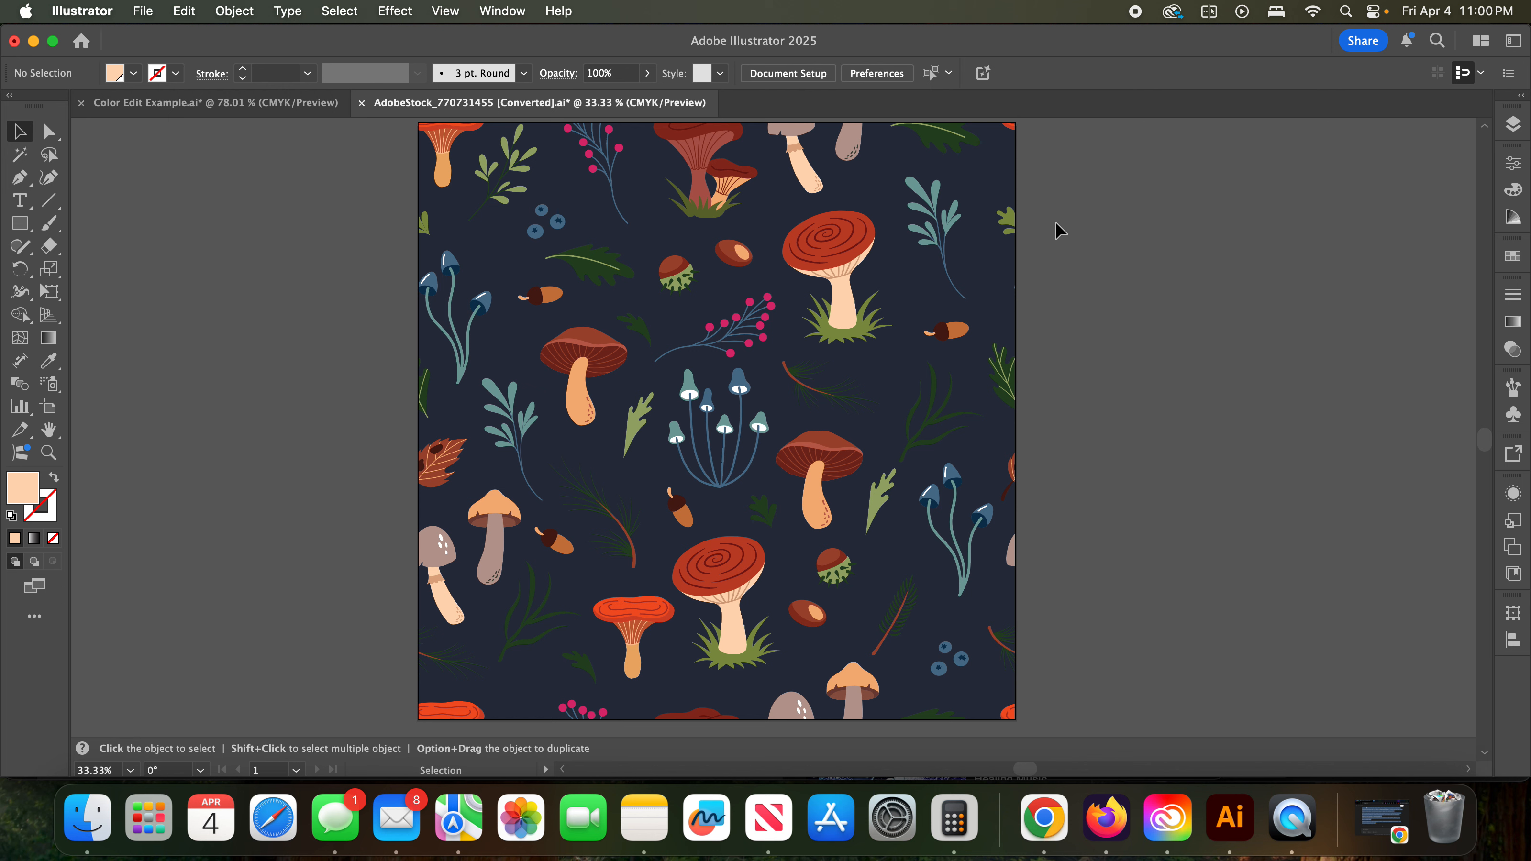
left_click(980, 266)
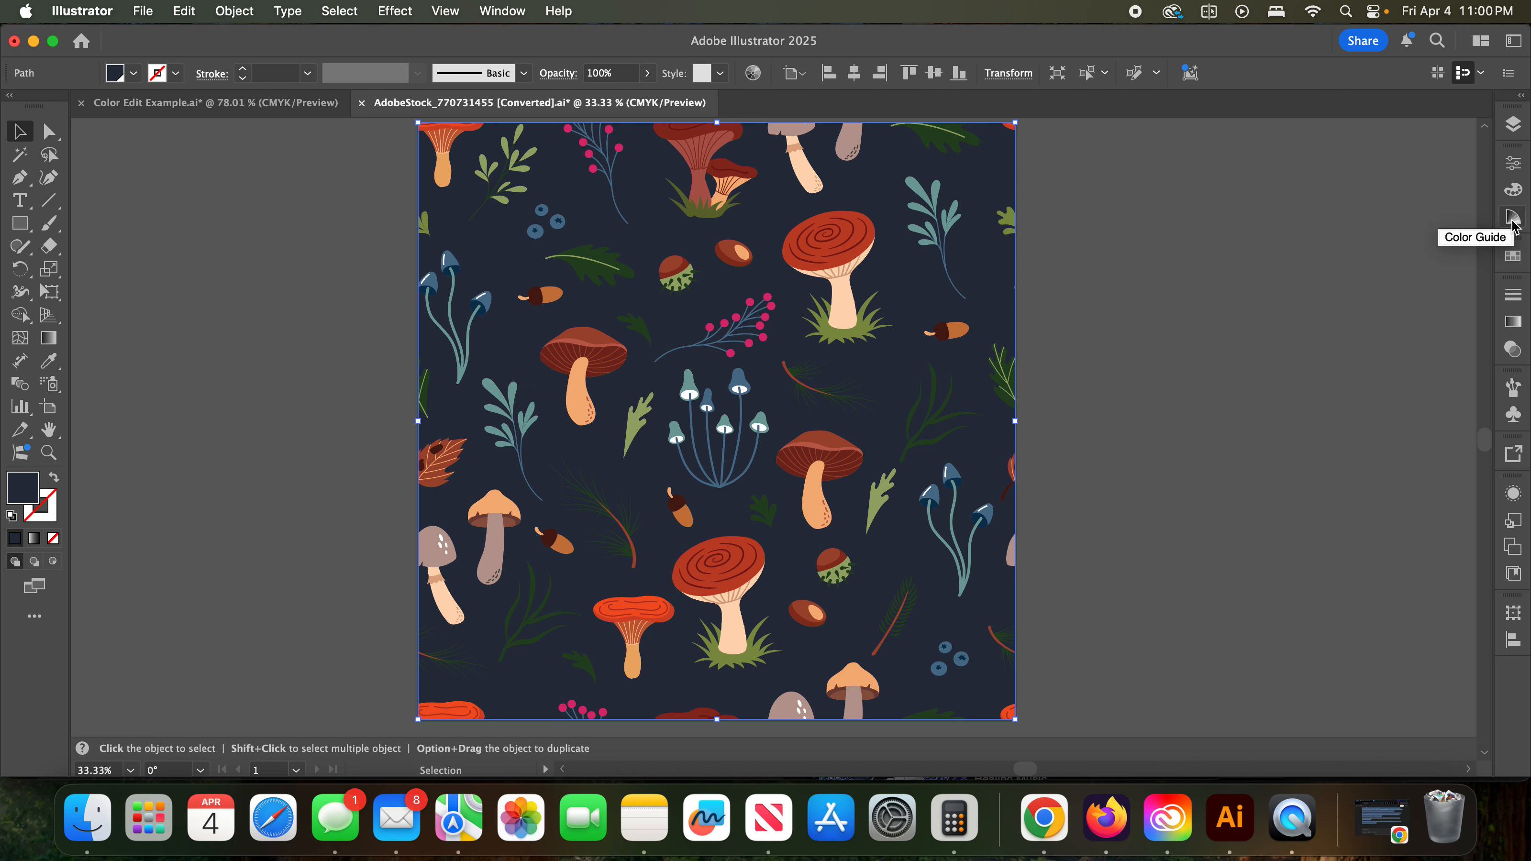
left_click(500, 13)
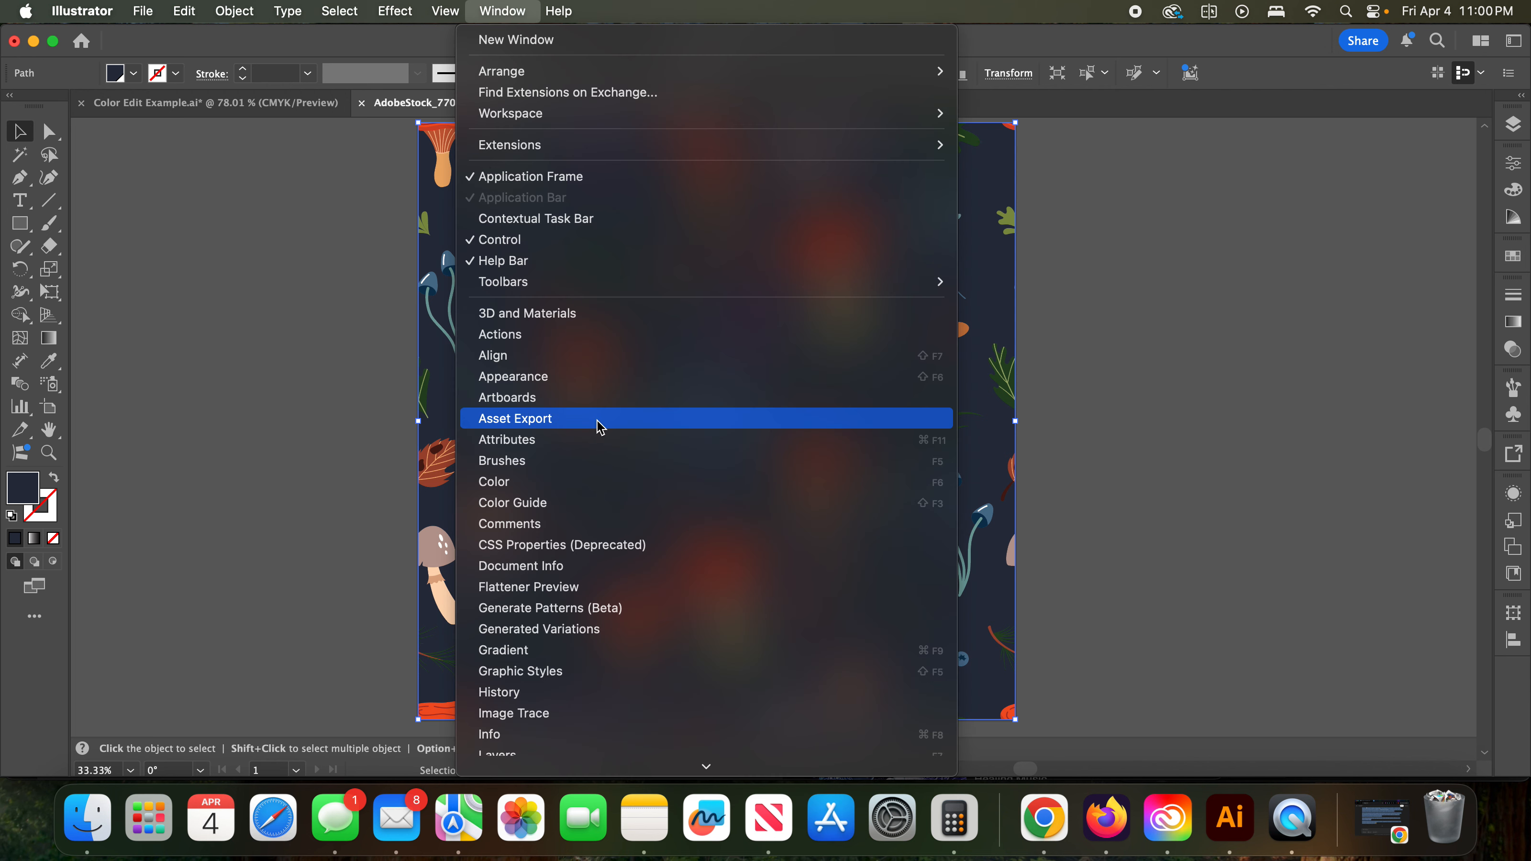
left_click(593, 512)
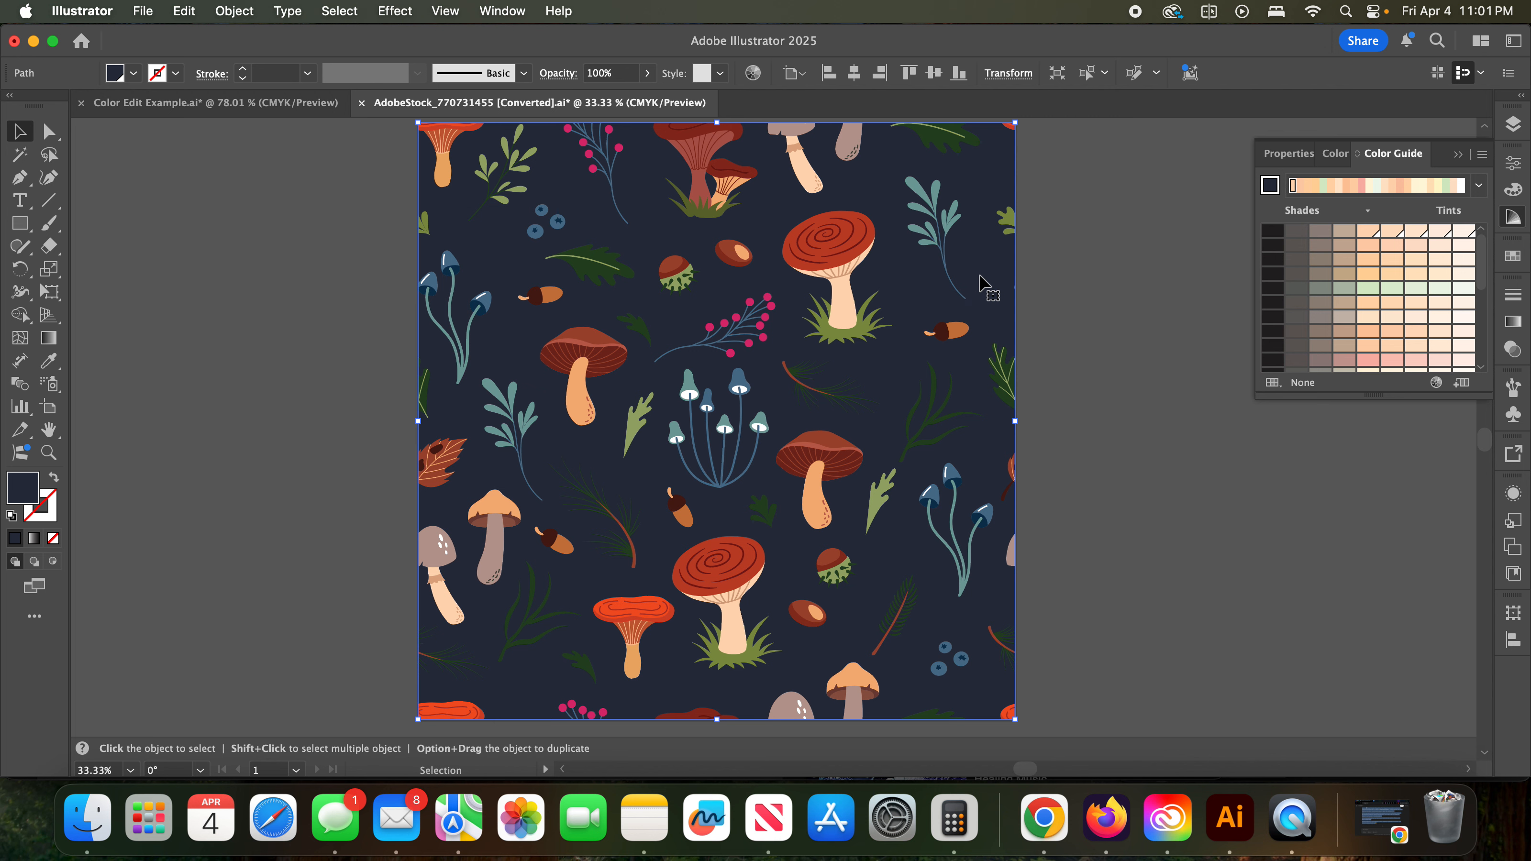
- Set the background's navy as the Color Guide's base color and look through its harmony rules without choosing one
left_click(1274, 187)
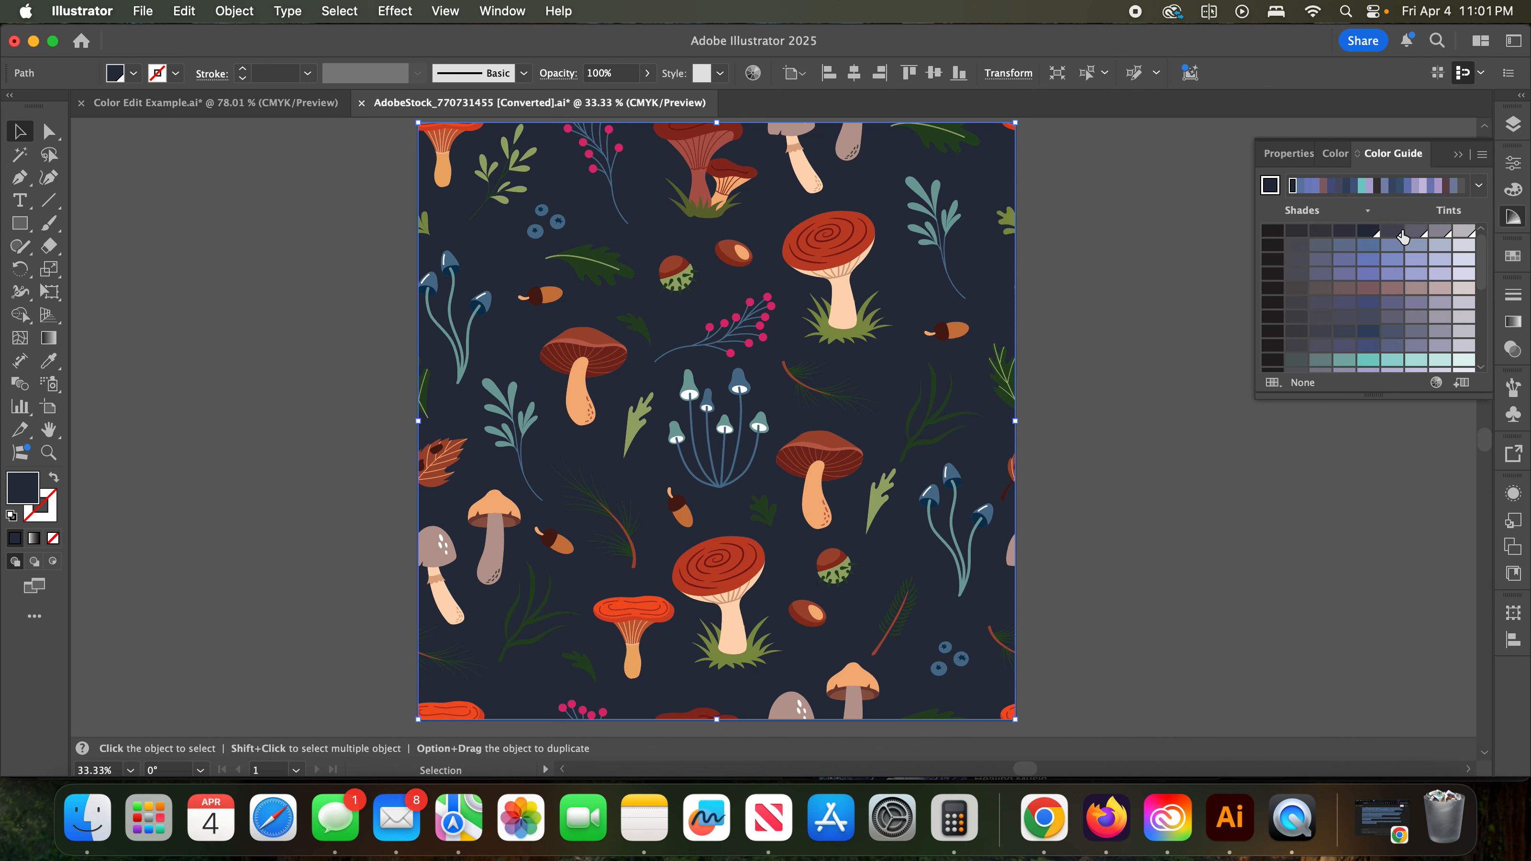
left_click(1480, 189)
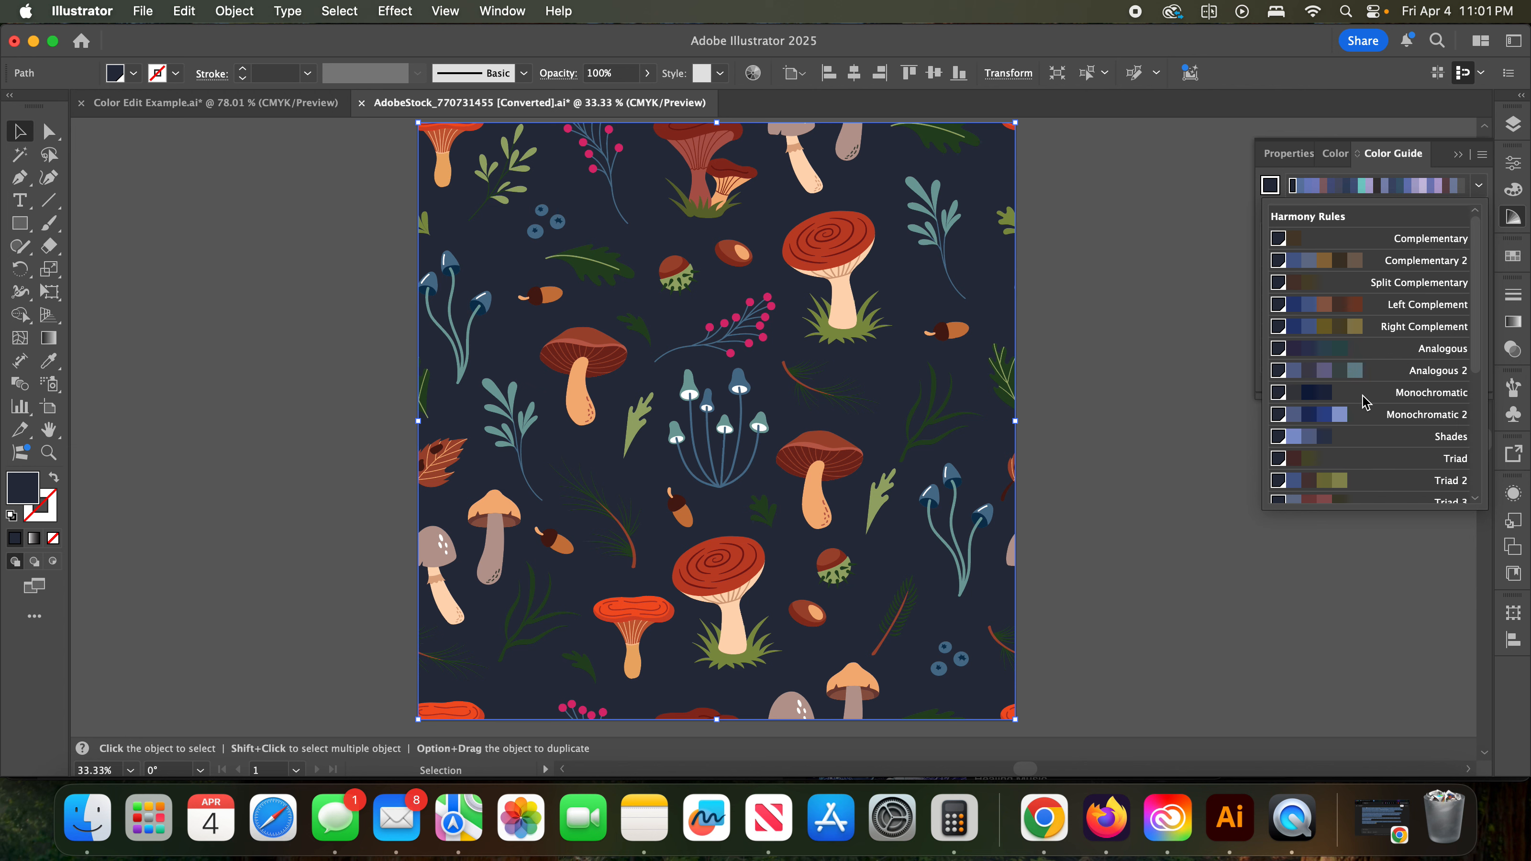
scroll(1365, 428, "down", 3)
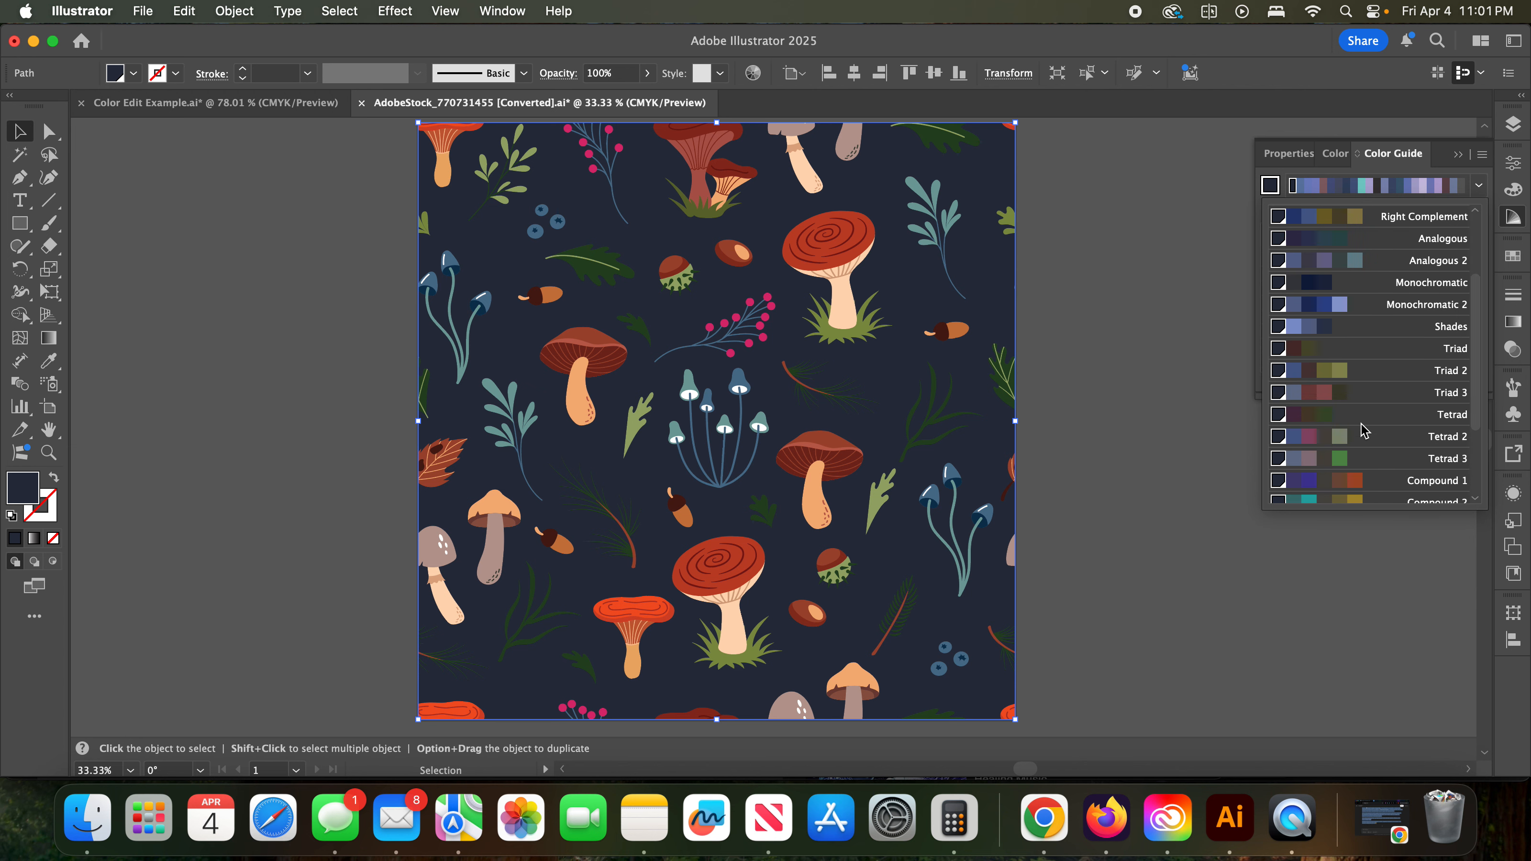
scroll(1364, 431, "down", 3)
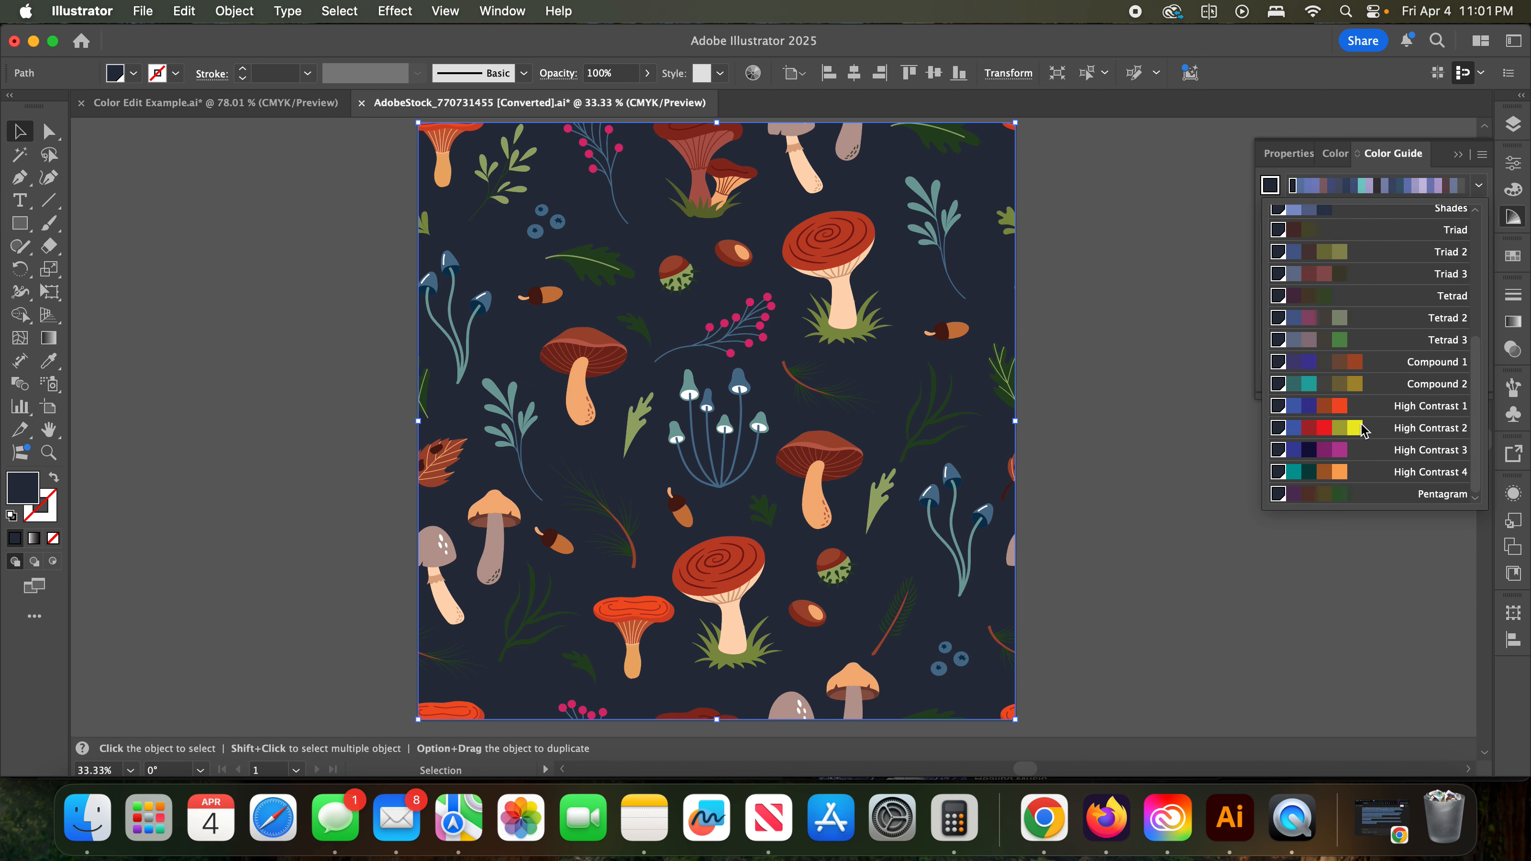
scroll(1396, 253, "up", 6)
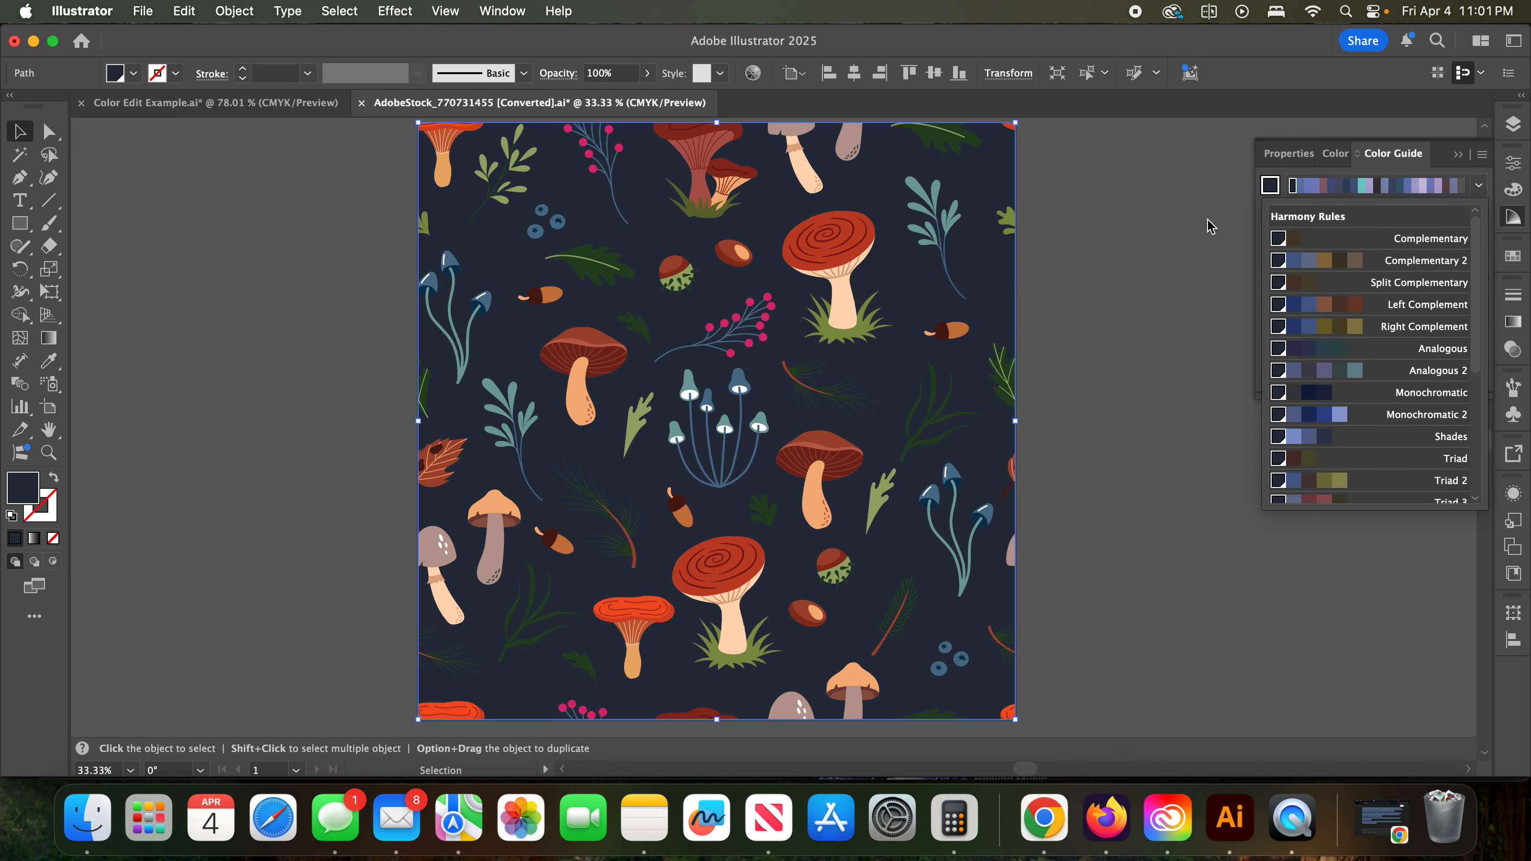
left_click(1181, 285)
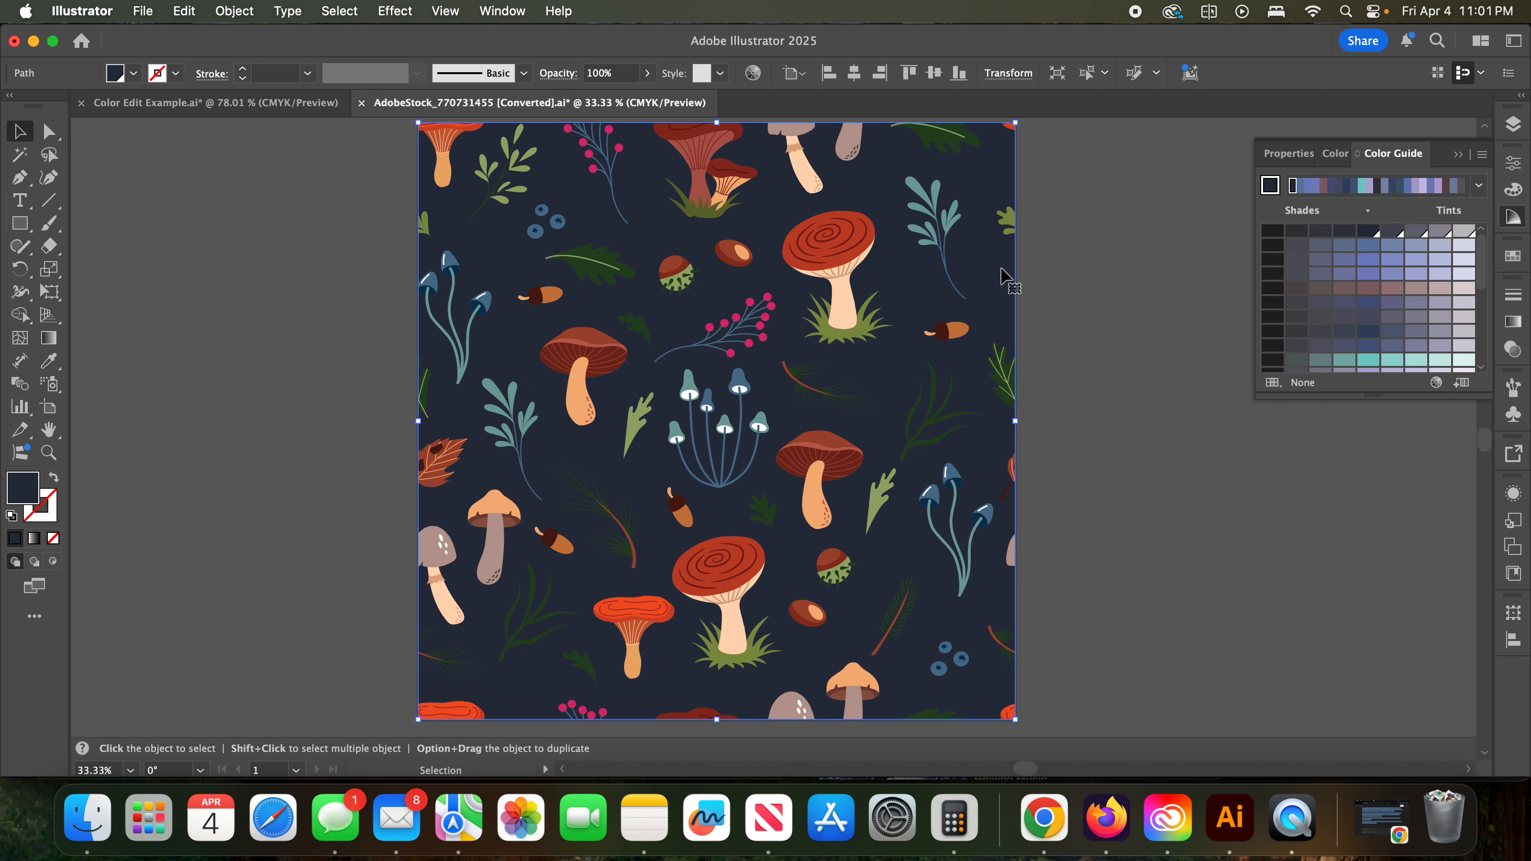
- Isolate the upper red spiral mushroom's group and set its cap's red as the Color Guide's base color
left_click(842, 264)
double_click(837, 262)
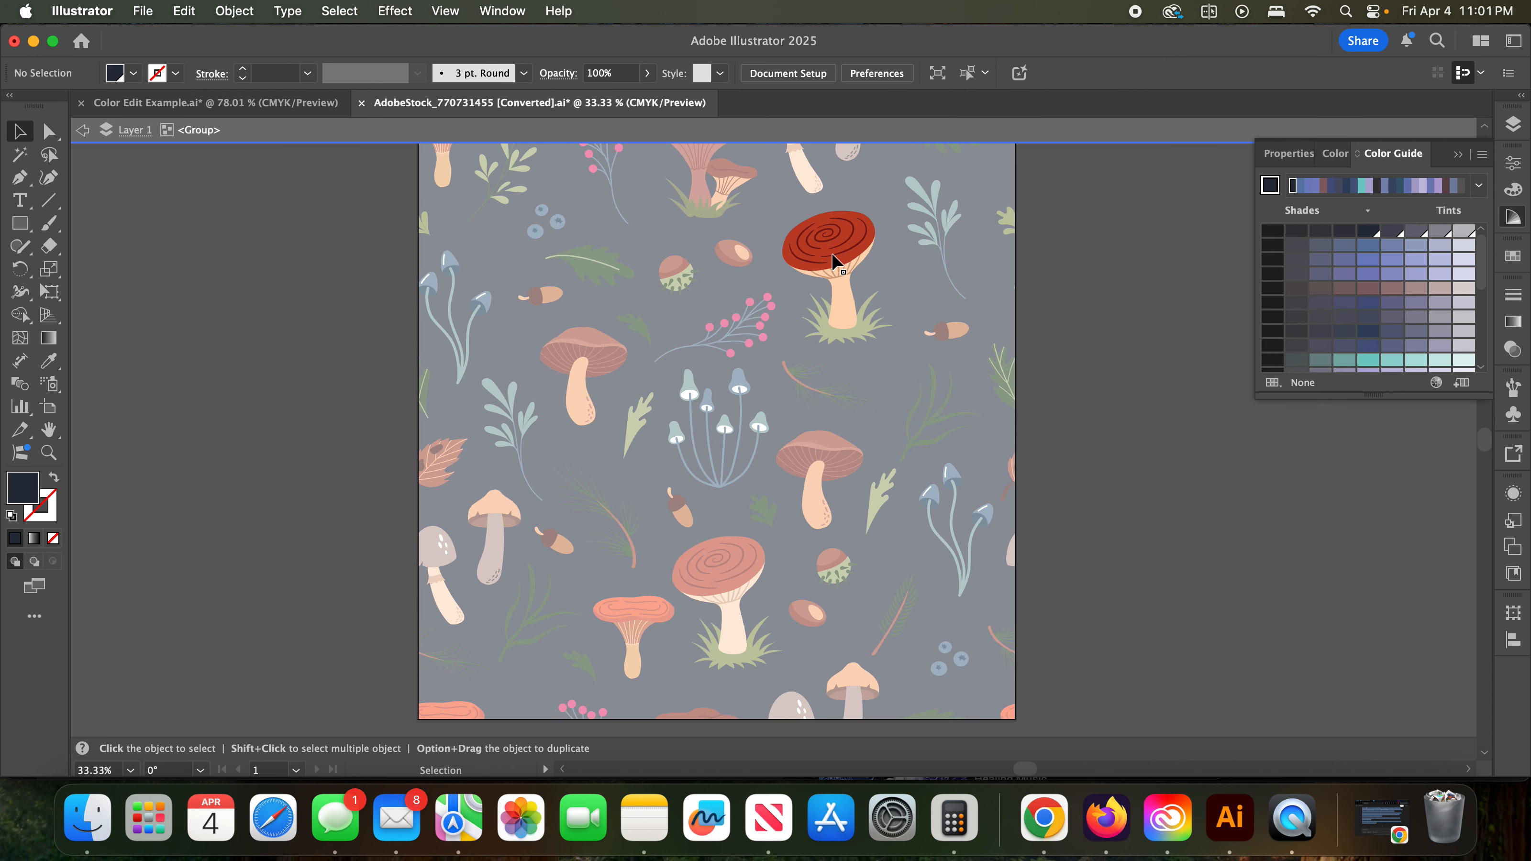
left_click(847, 223)
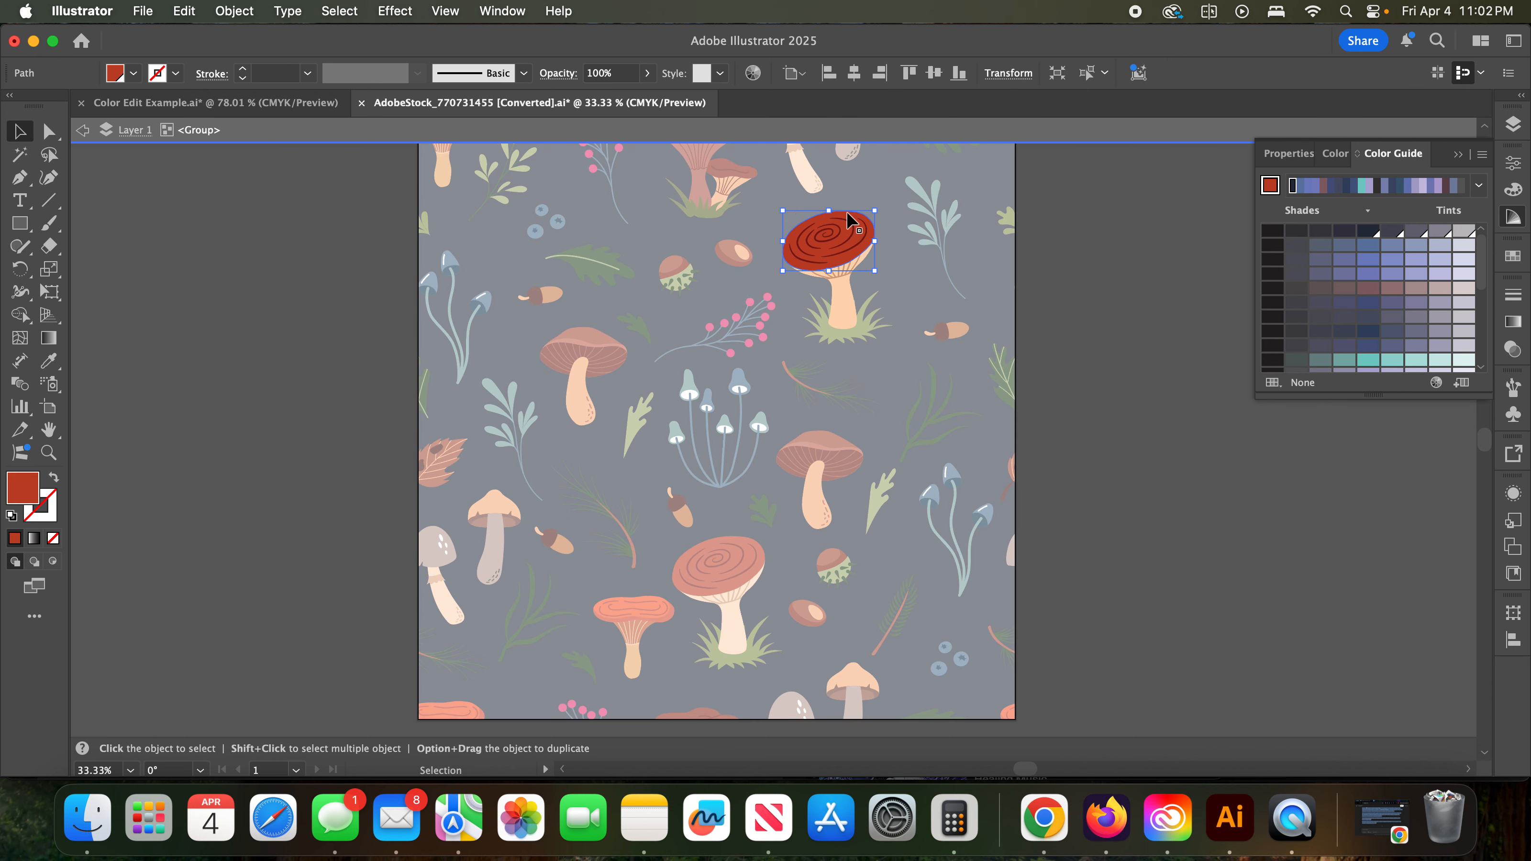
left_click(1270, 186)
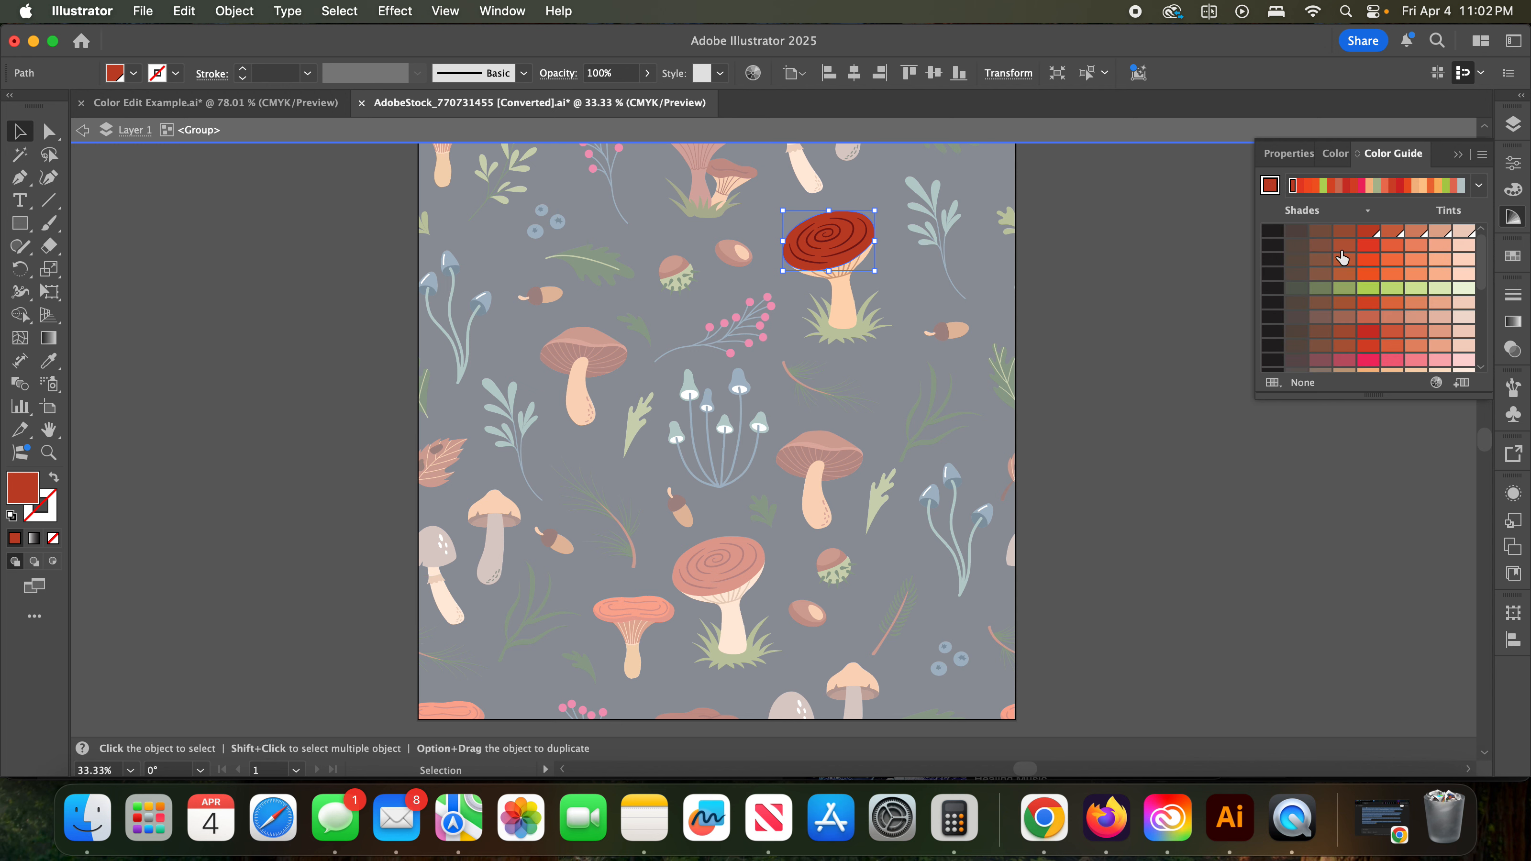
- Save the cap red's Split Complementary harmony as a swatch group, and show the document's swatches with isolation mode exited
left_click(1480, 186)
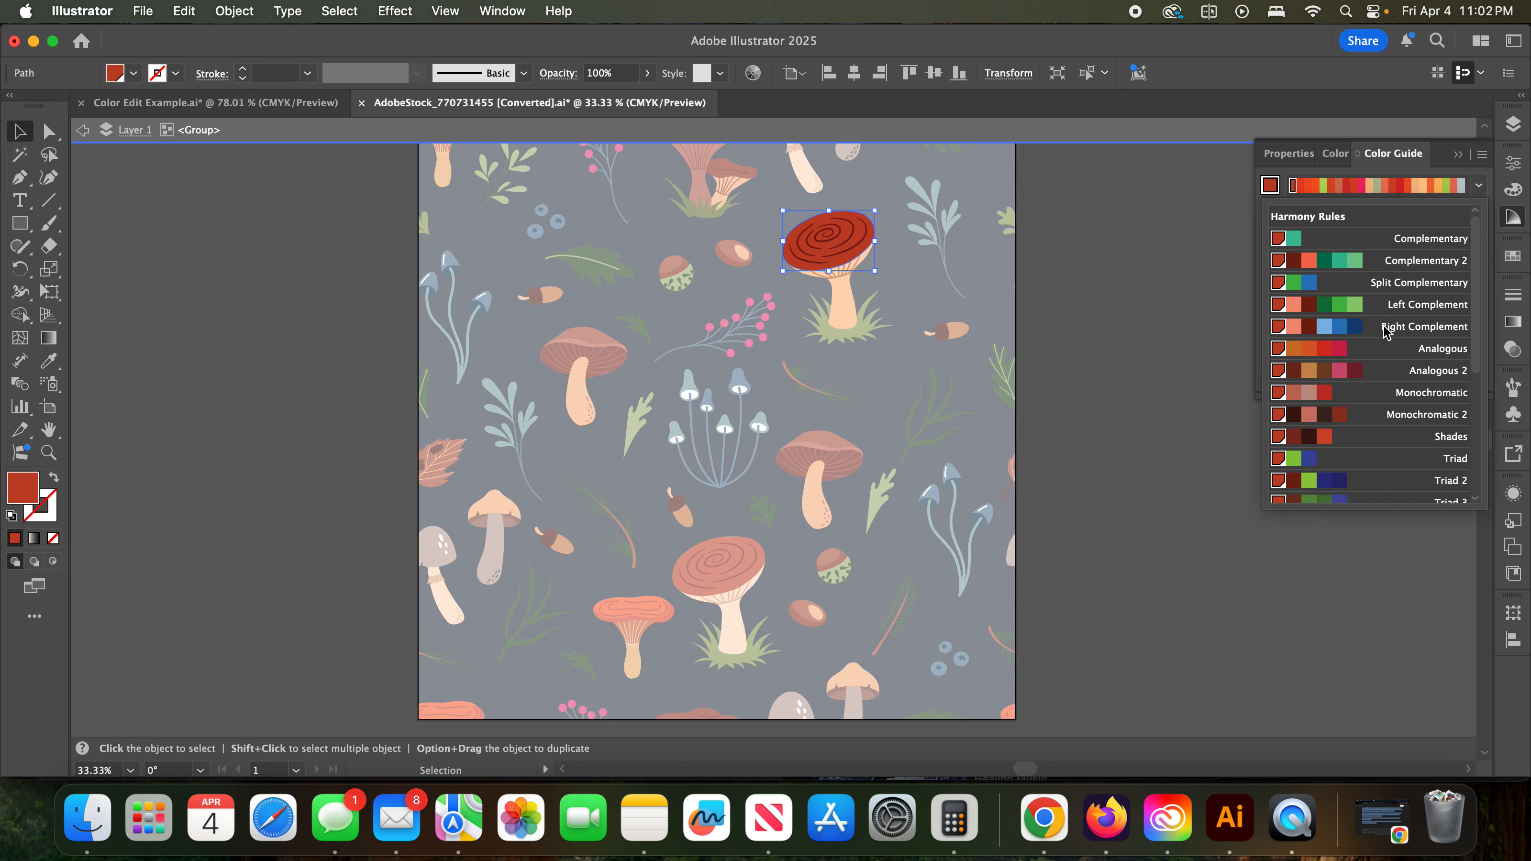
left_click(1405, 282)
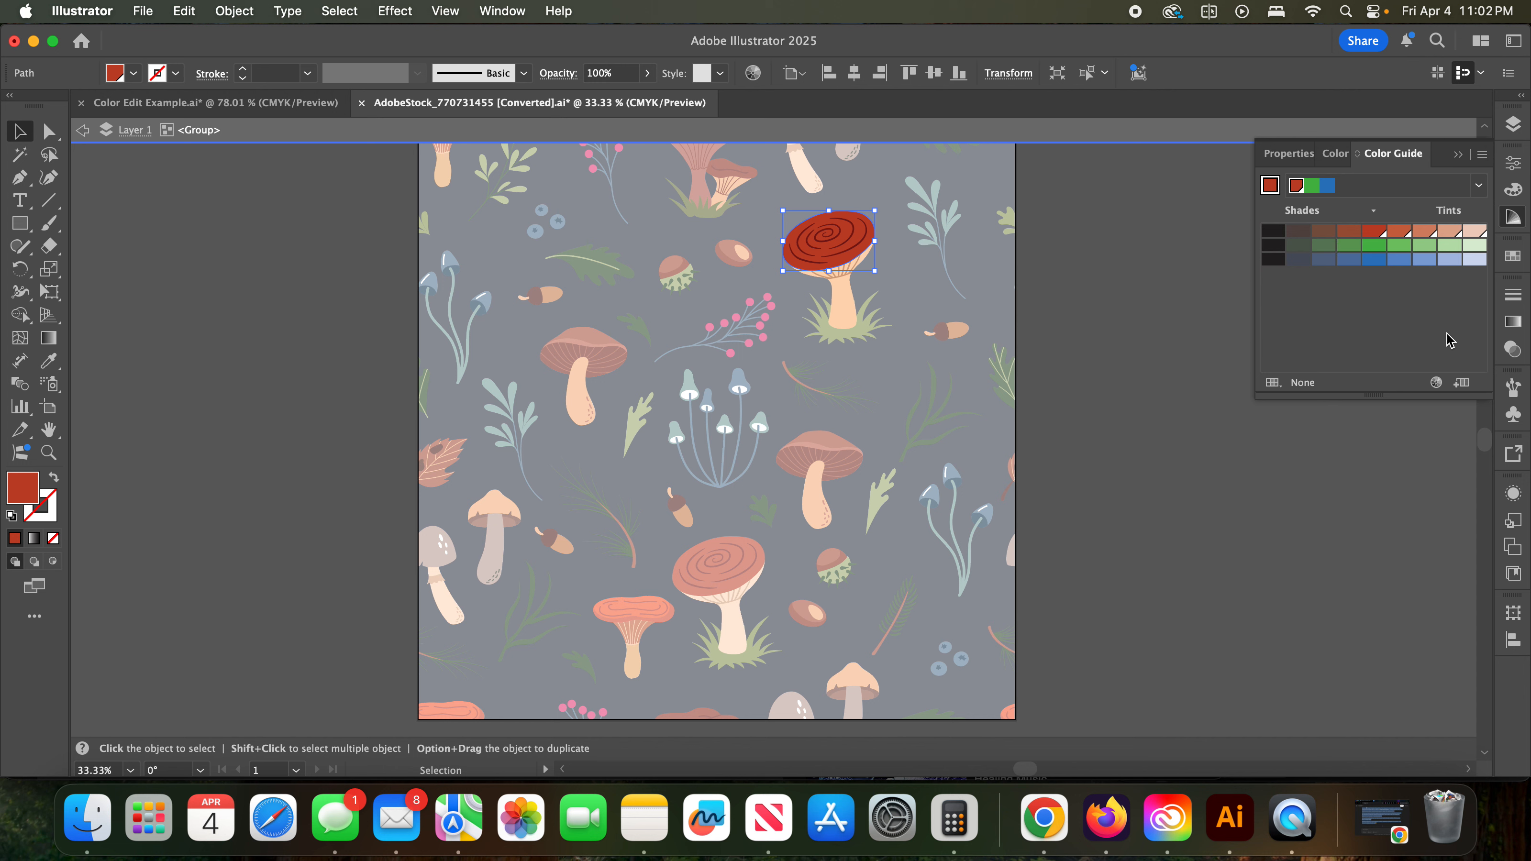
left_click(1462, 385)
left_click(1513, 258)
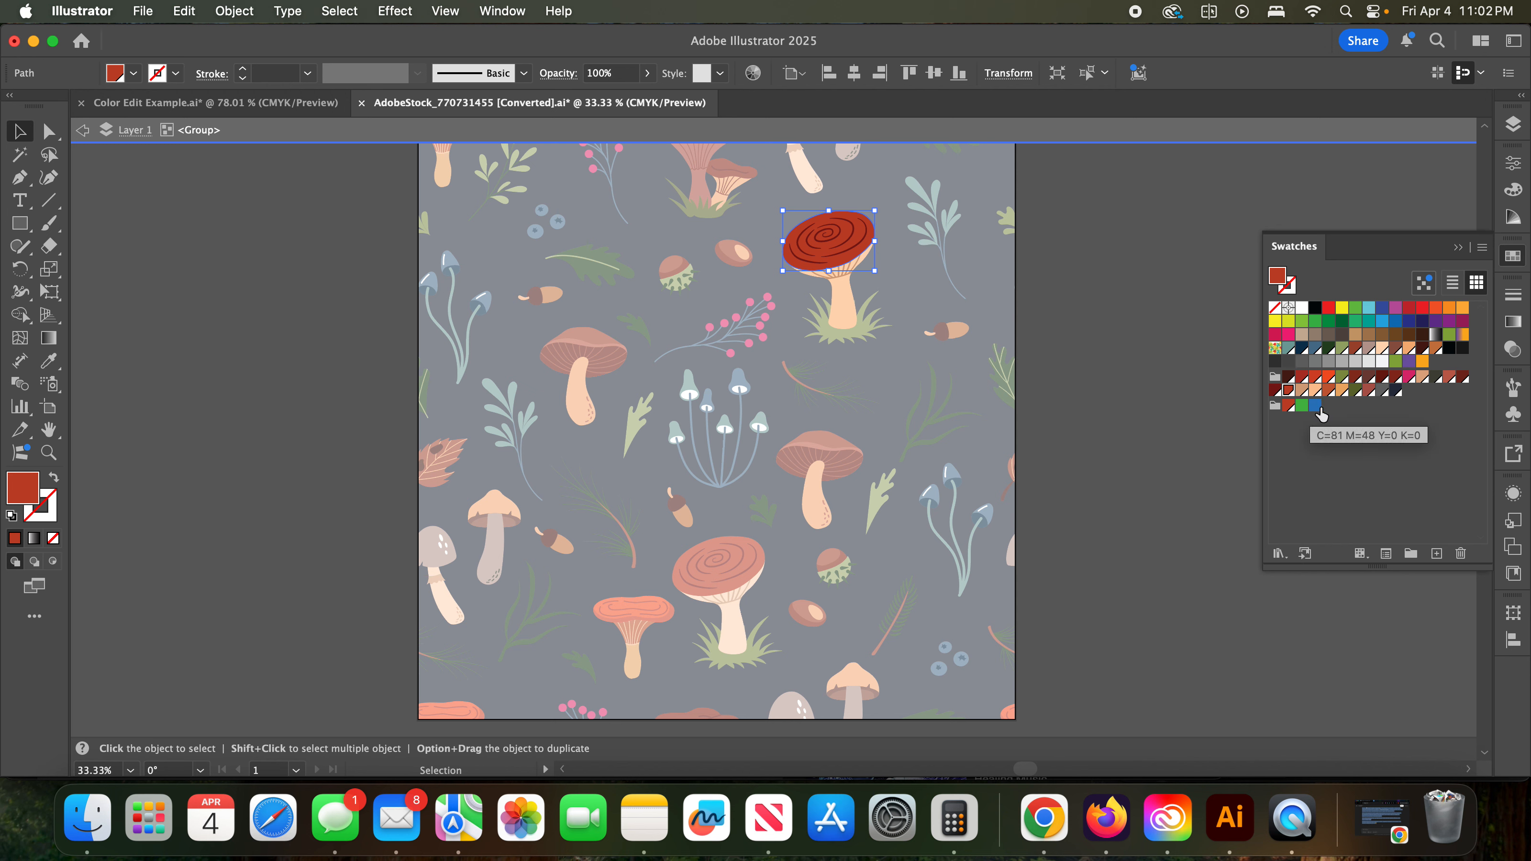
double_click(1077, 349)
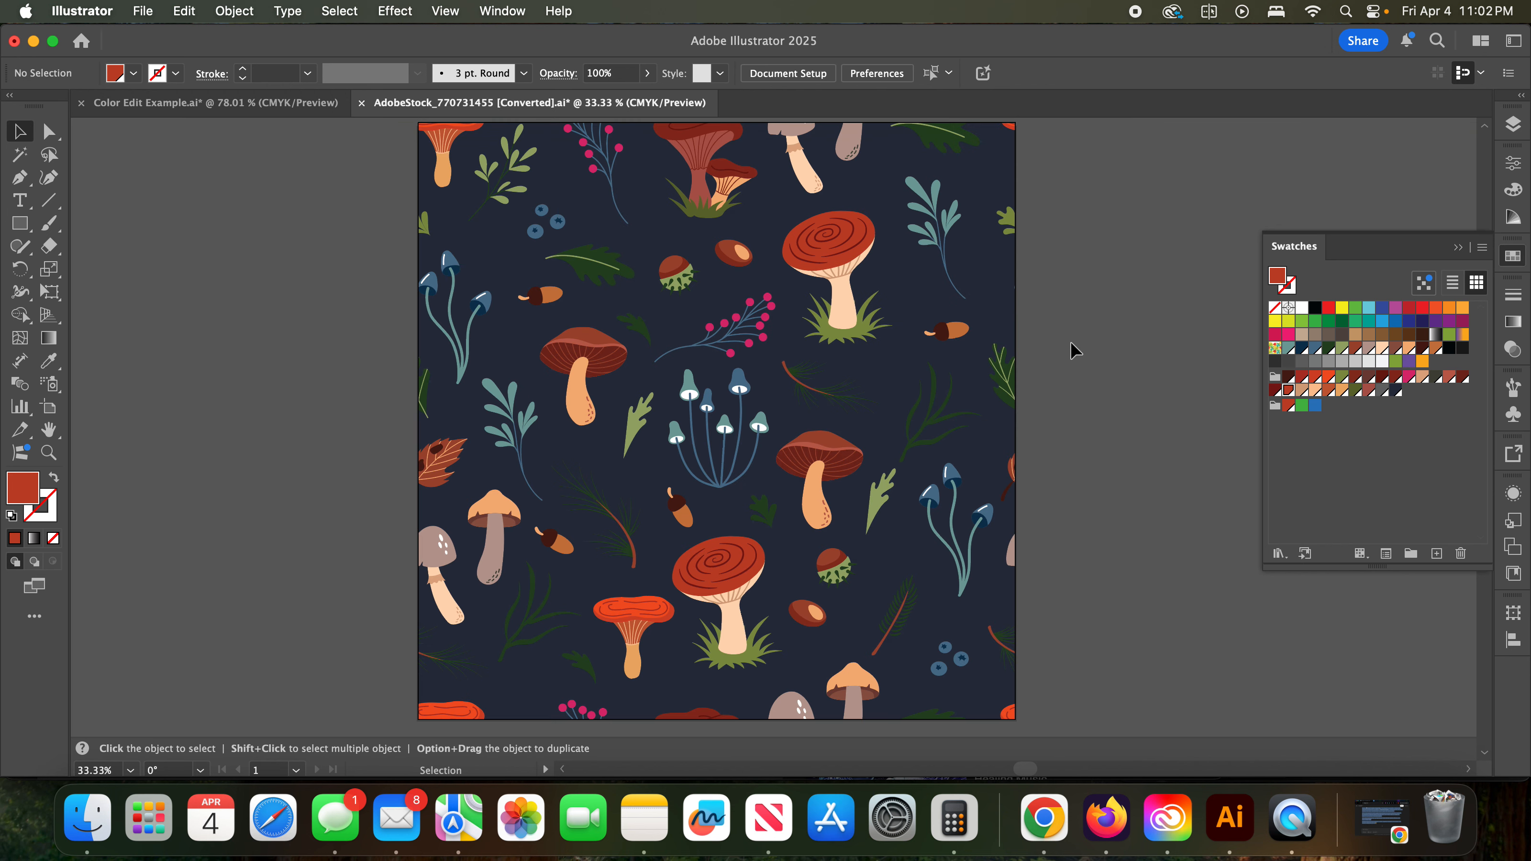